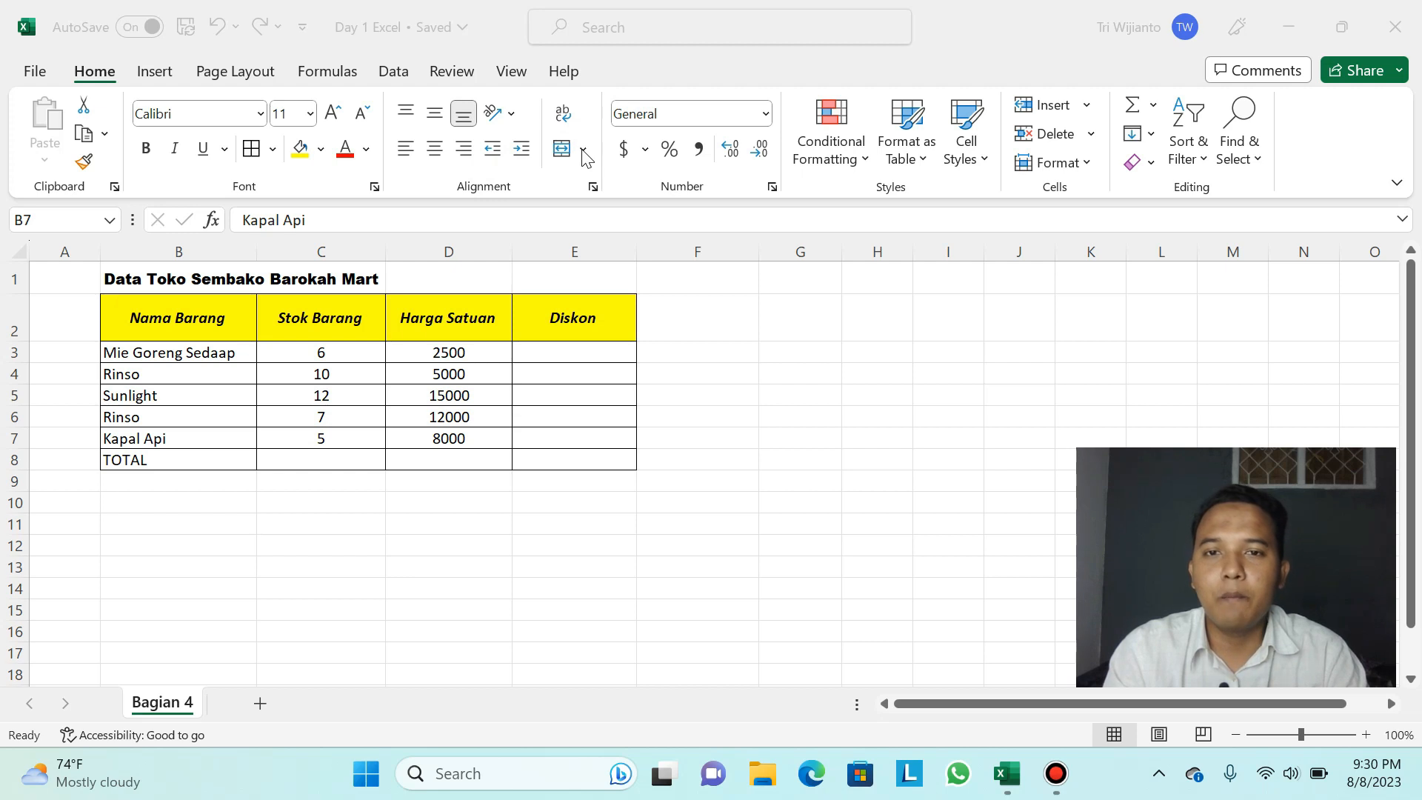
{"action": "left_click", "coordinate": [583, 149]}
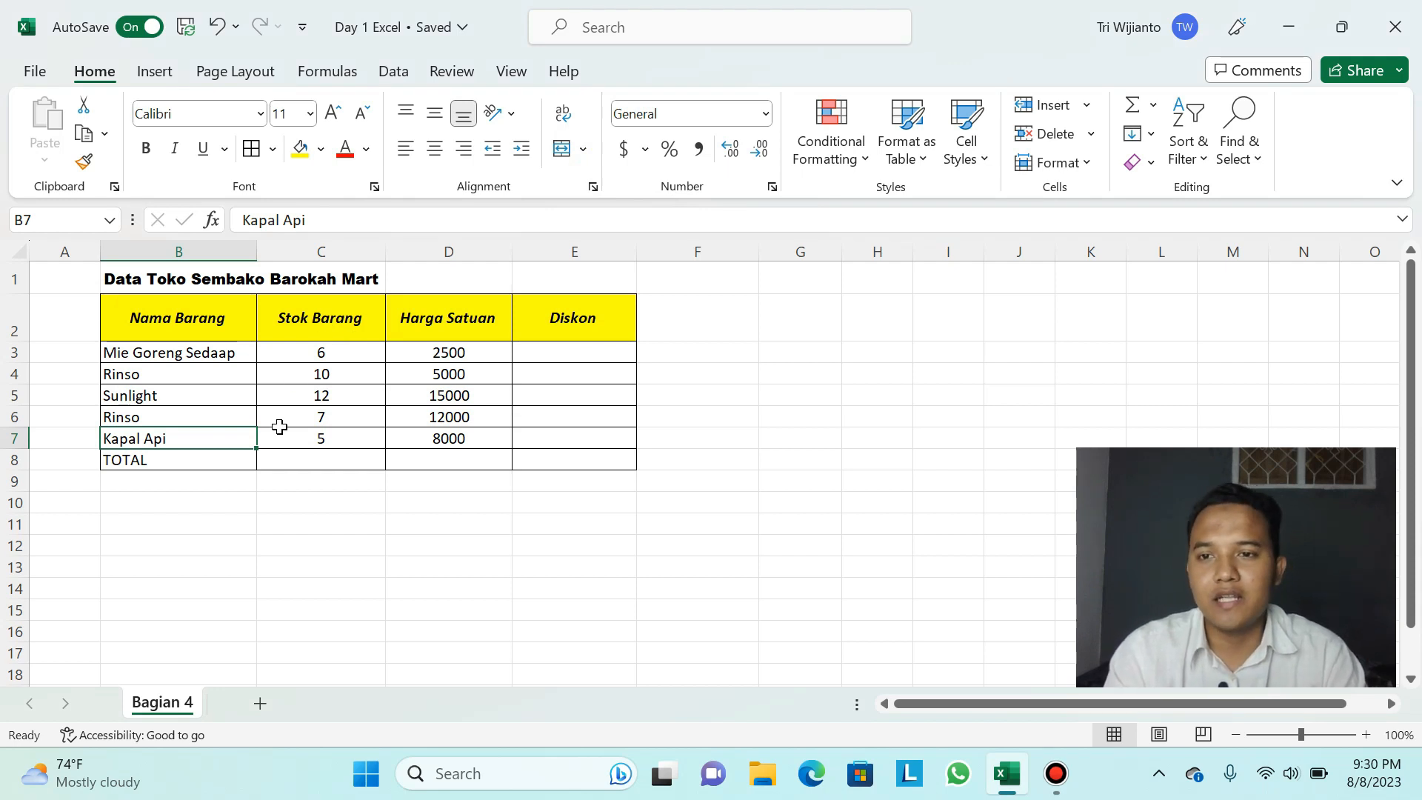
{"action": "left_click", "coordinate": [236, 466]}
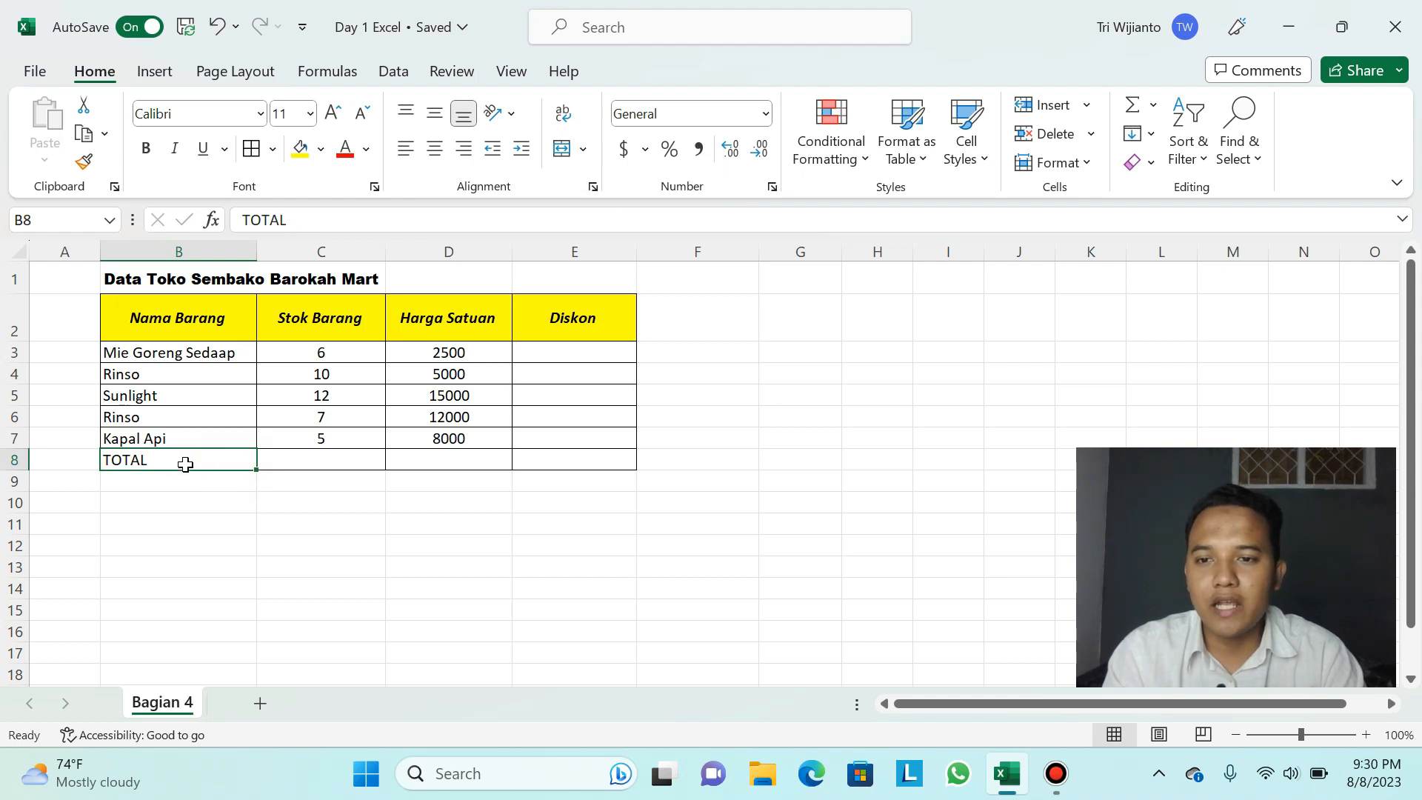
{"action": "left_click", "coordinate": [267, 460]}
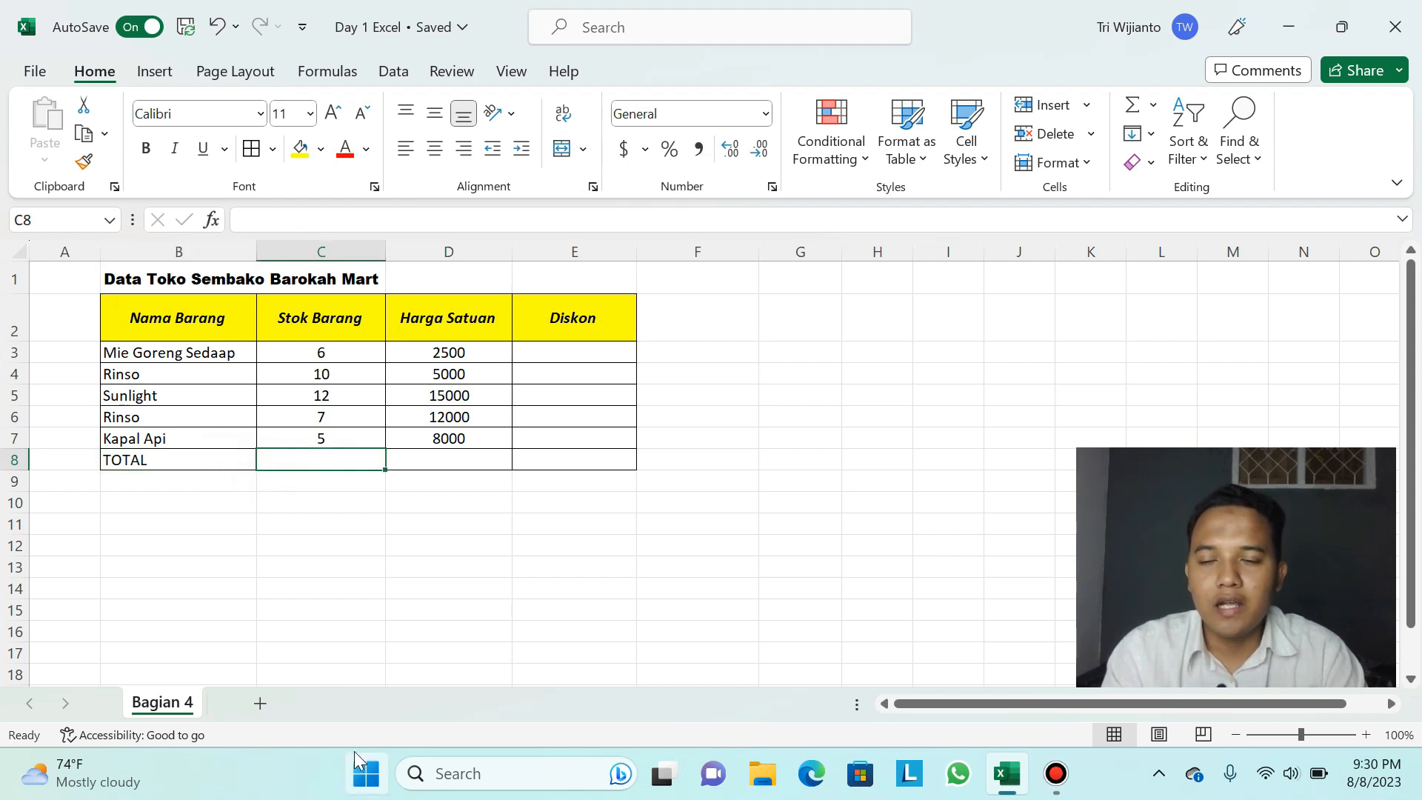
{"action": "left_click", "coordinate": [226, 511]}
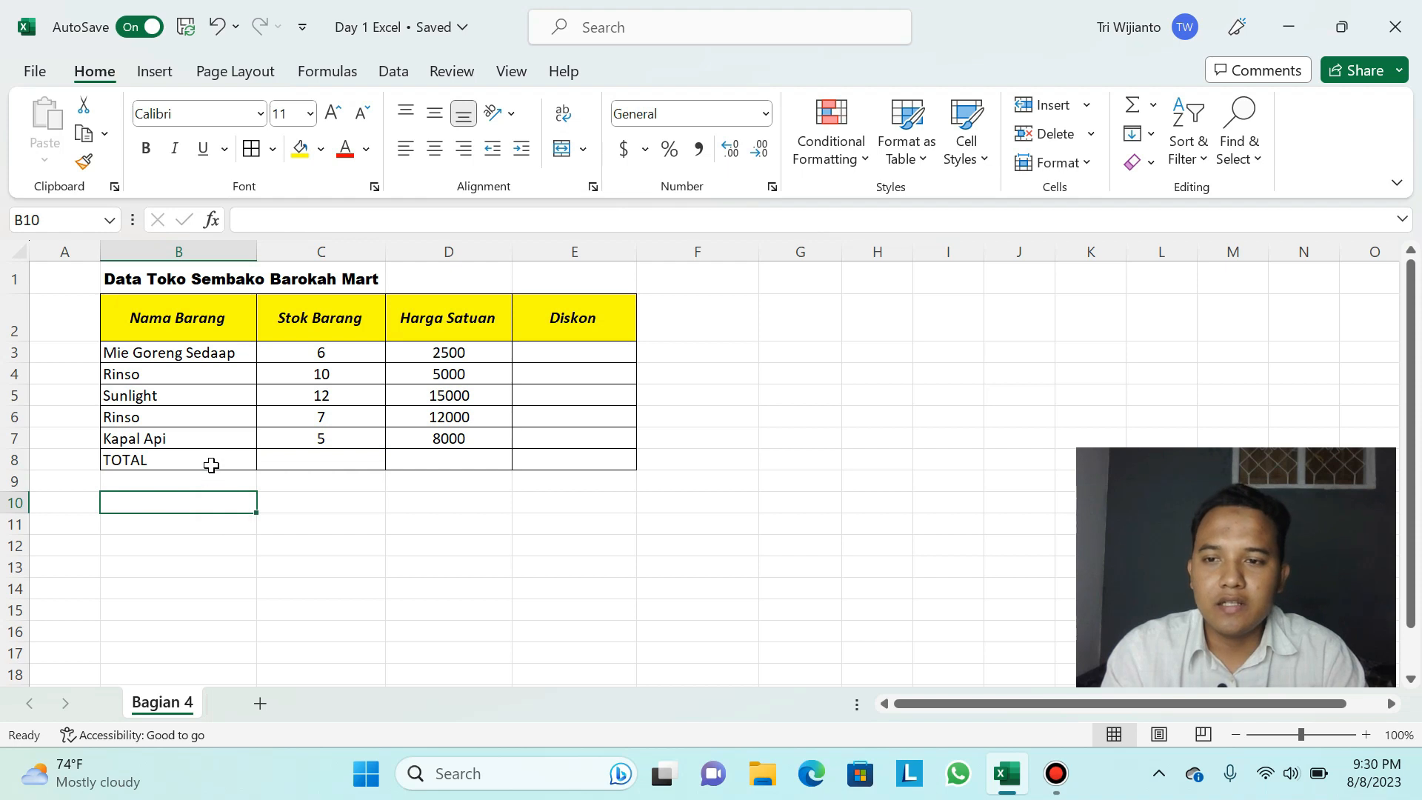
{"action": "left_click", "coordinate": [211, 460]}
{"action": "left_click", "coordinate": [285, 465]}
{"action": "left_click", "coordinate": [403, 466]}
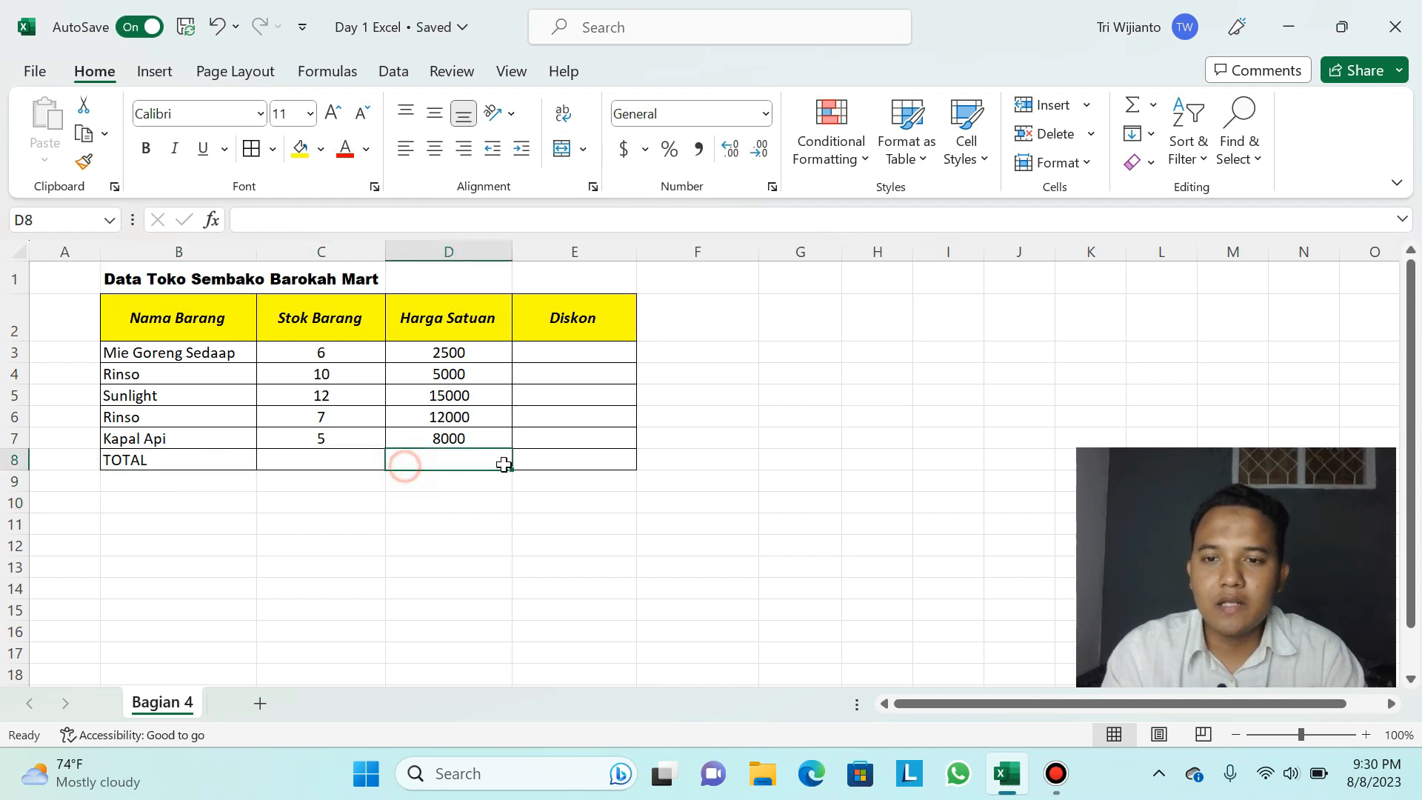
{"action": "left_click", "coordinate": [570, 465]}
{"action": "left_click", "coordinate": [489, 461]}
{"action": "left_click", "coordinate": [304, 456]}
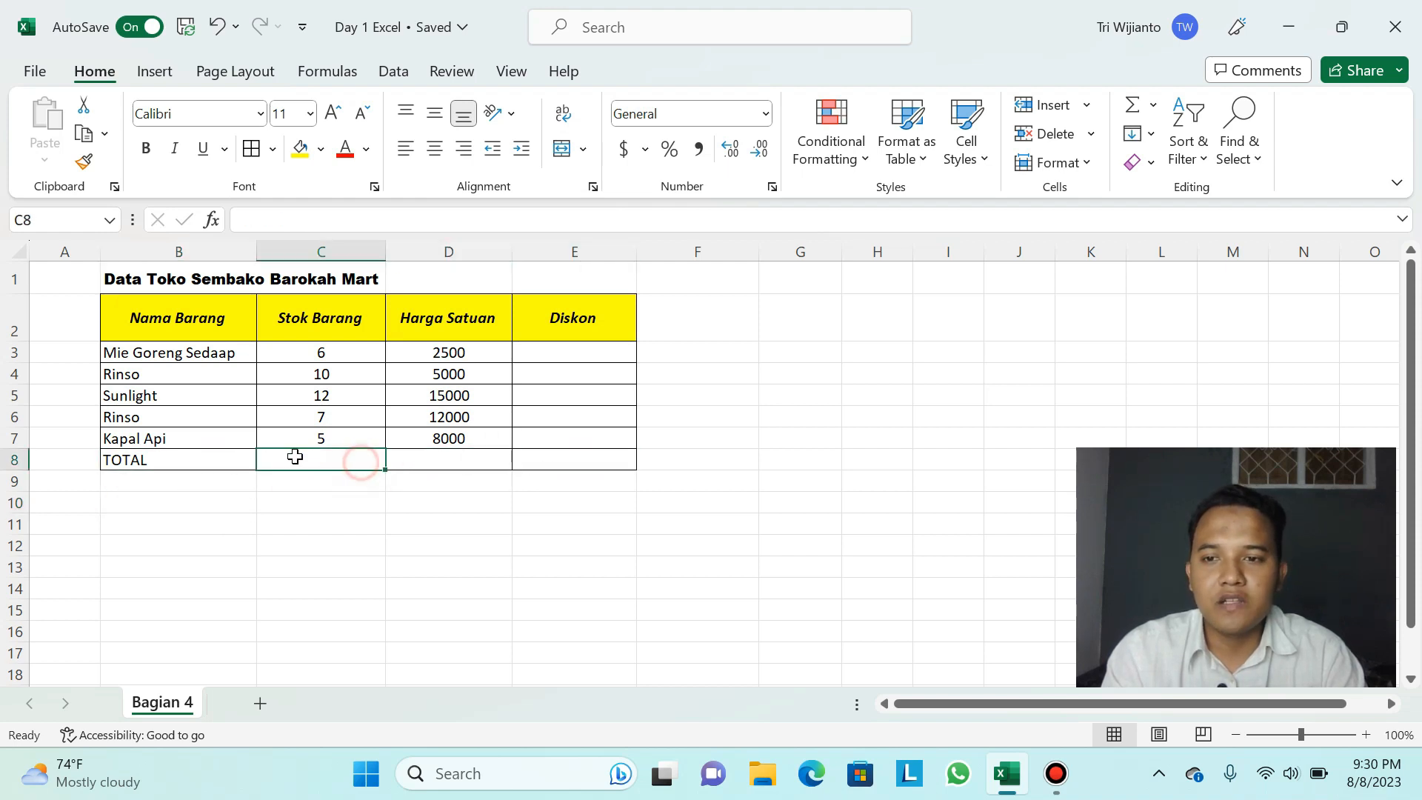
{"action": "left_click", "coordinate": [241, 454]}
{"action": "left_click", "coordinate": [271, 461]}
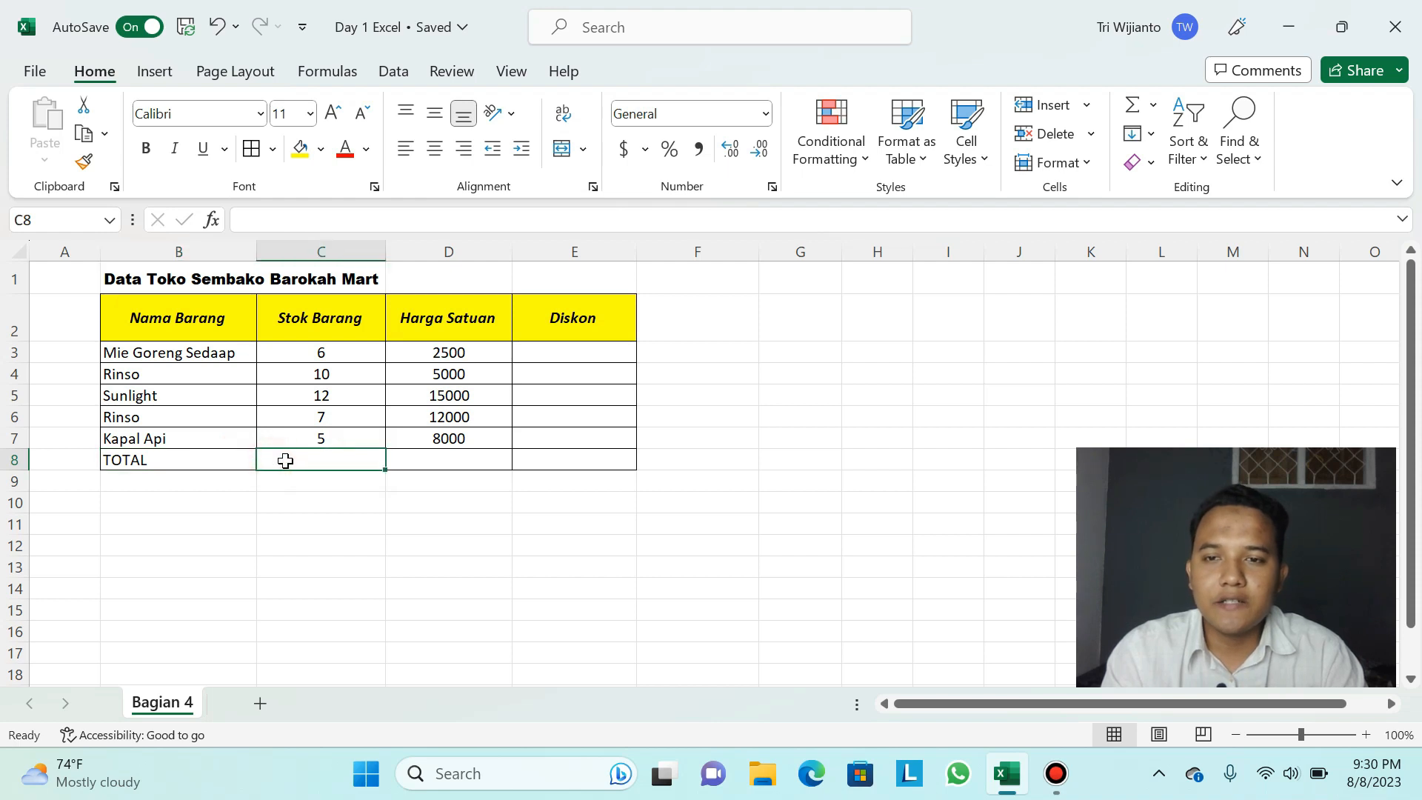
{"action": "left_click", "coordinate": [200, 464]}
{"action": "left_click", "coordinate": [291, 463]}
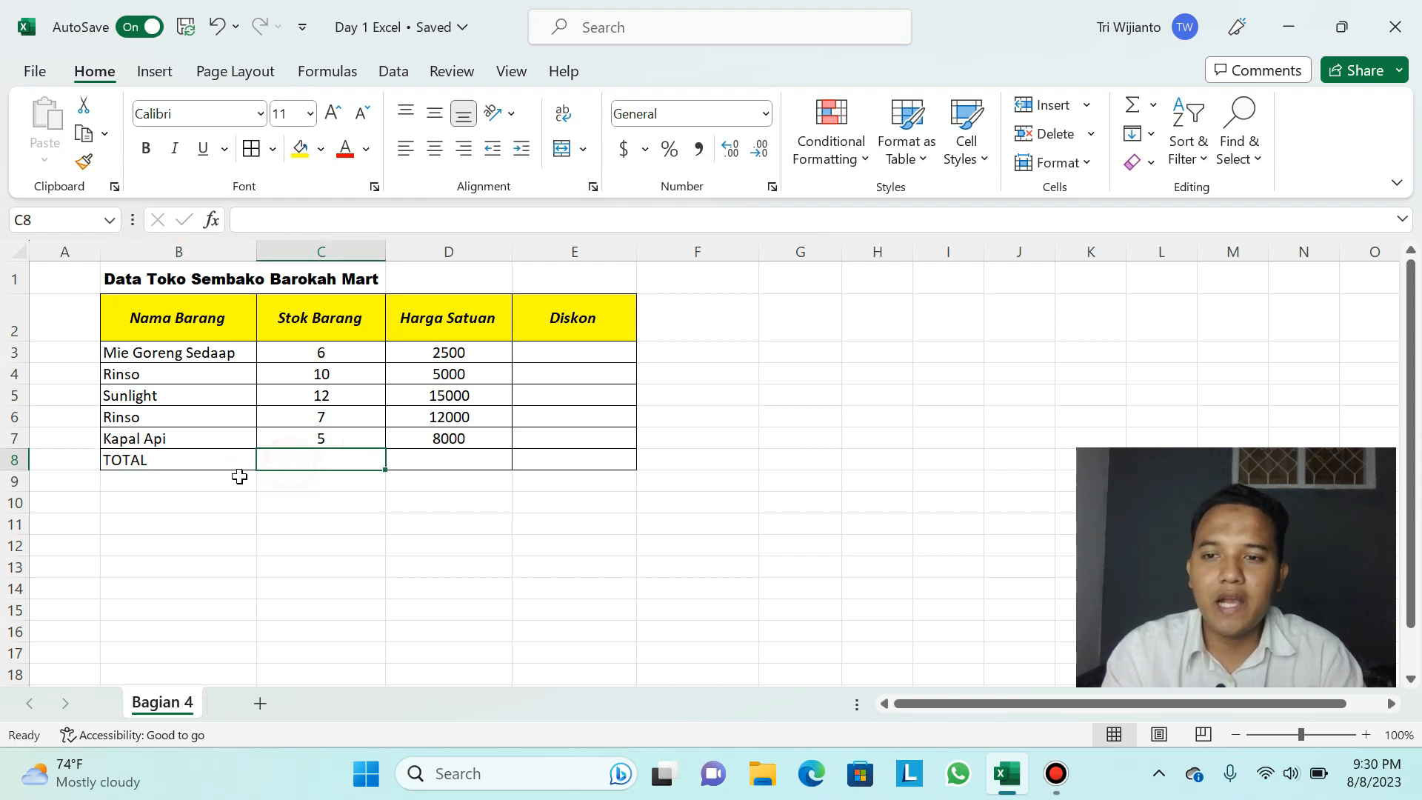
{"action": "left_click", "coordinate": [193, 464]}
{"action": "left_click", "coordinate": [262, 463]}
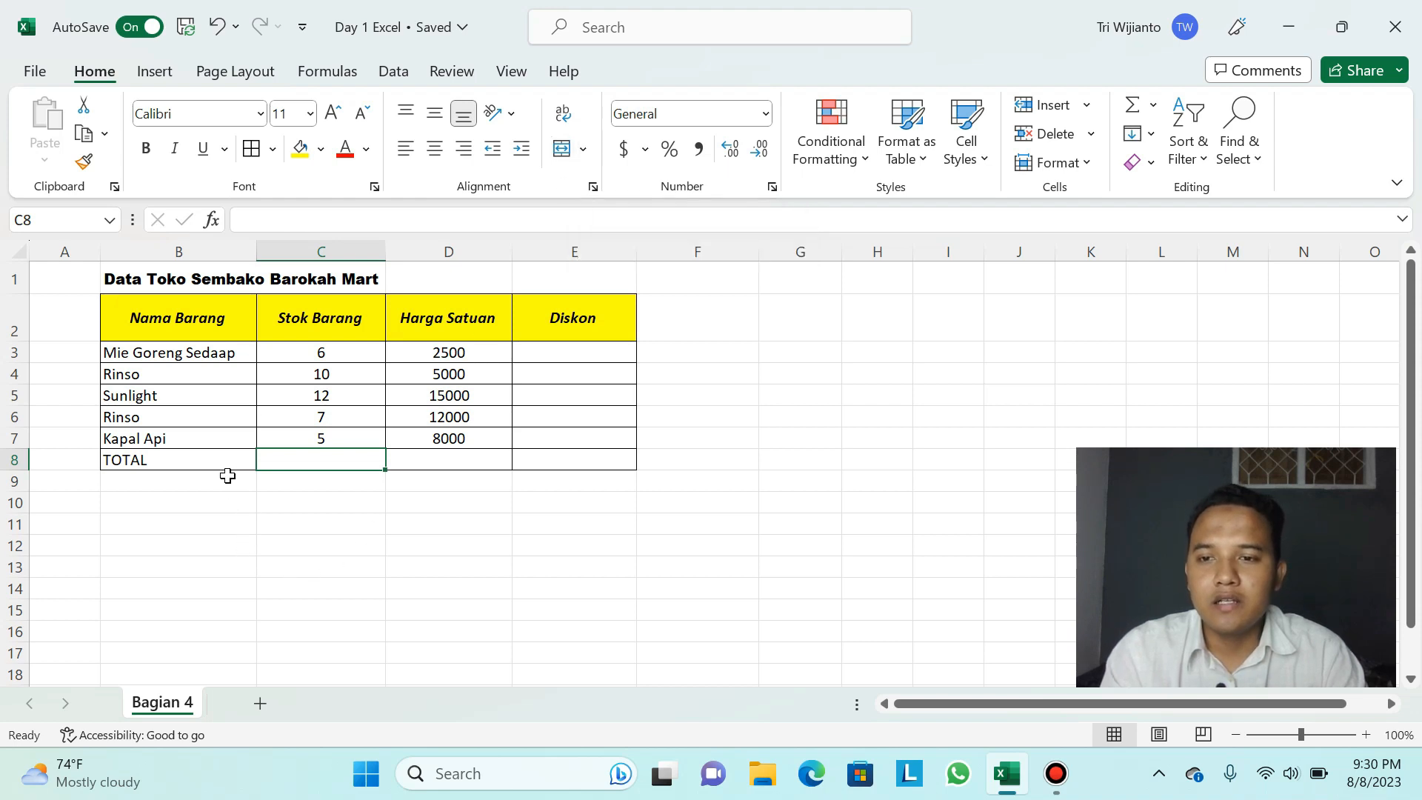
{"action": "left_click_drag", "start_coordinate": [201, 466], "coordinate": [276, 474]}
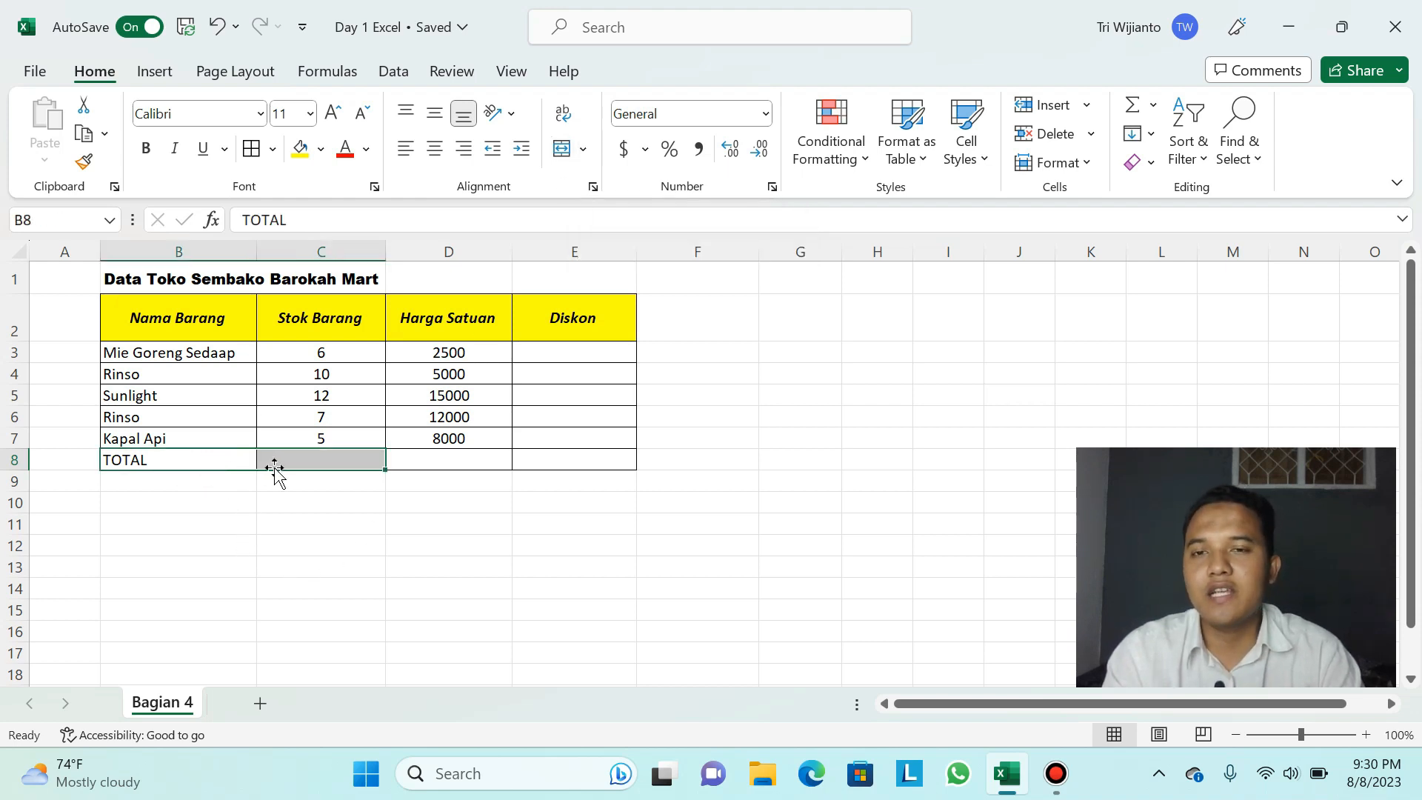
{"action": "left_click", "coordinate": [270, 509]}
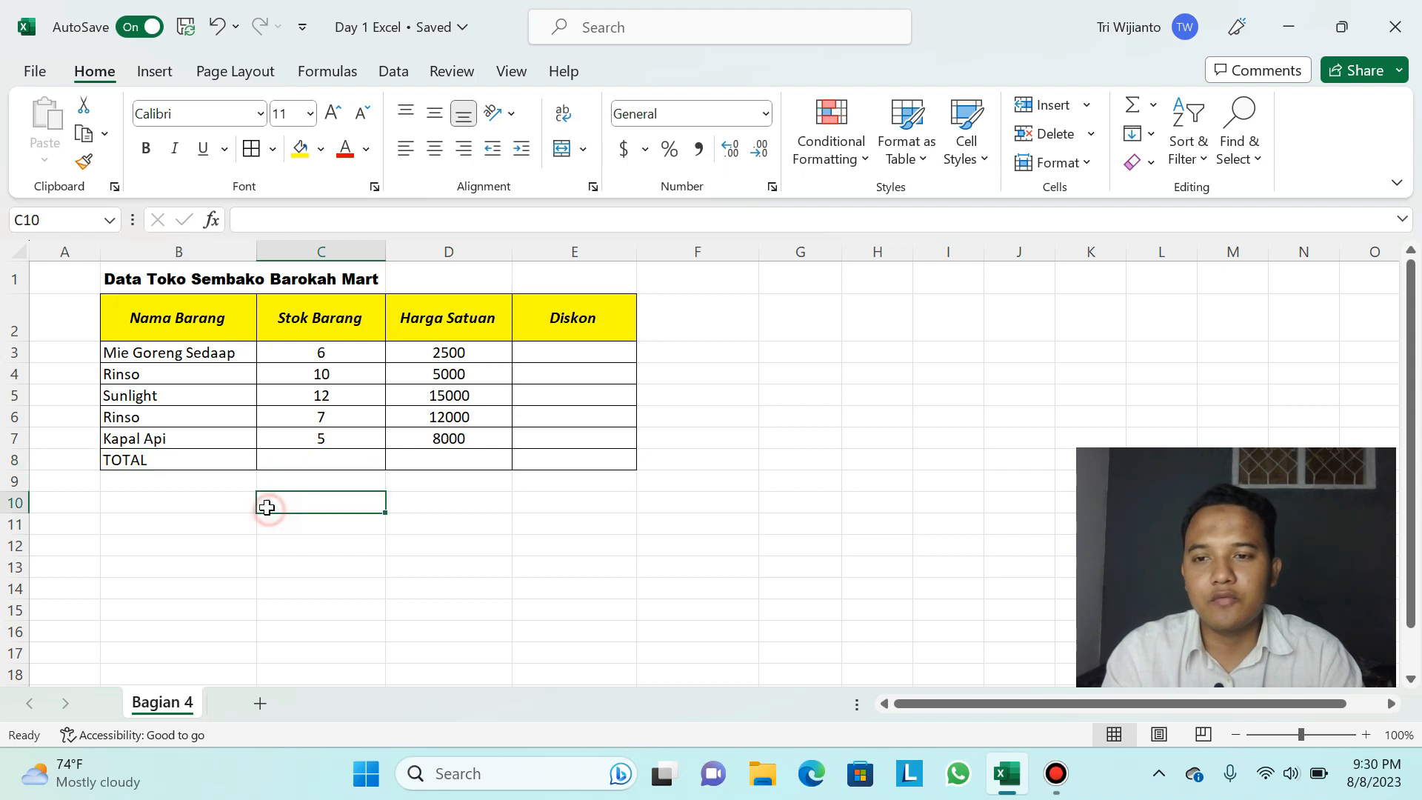
Step: Merge and center the TOTAL label across cells B8:C8
{"action": "left_click_drag", "start_coordinate": [216, 457], "coordinate": [286, 460]}
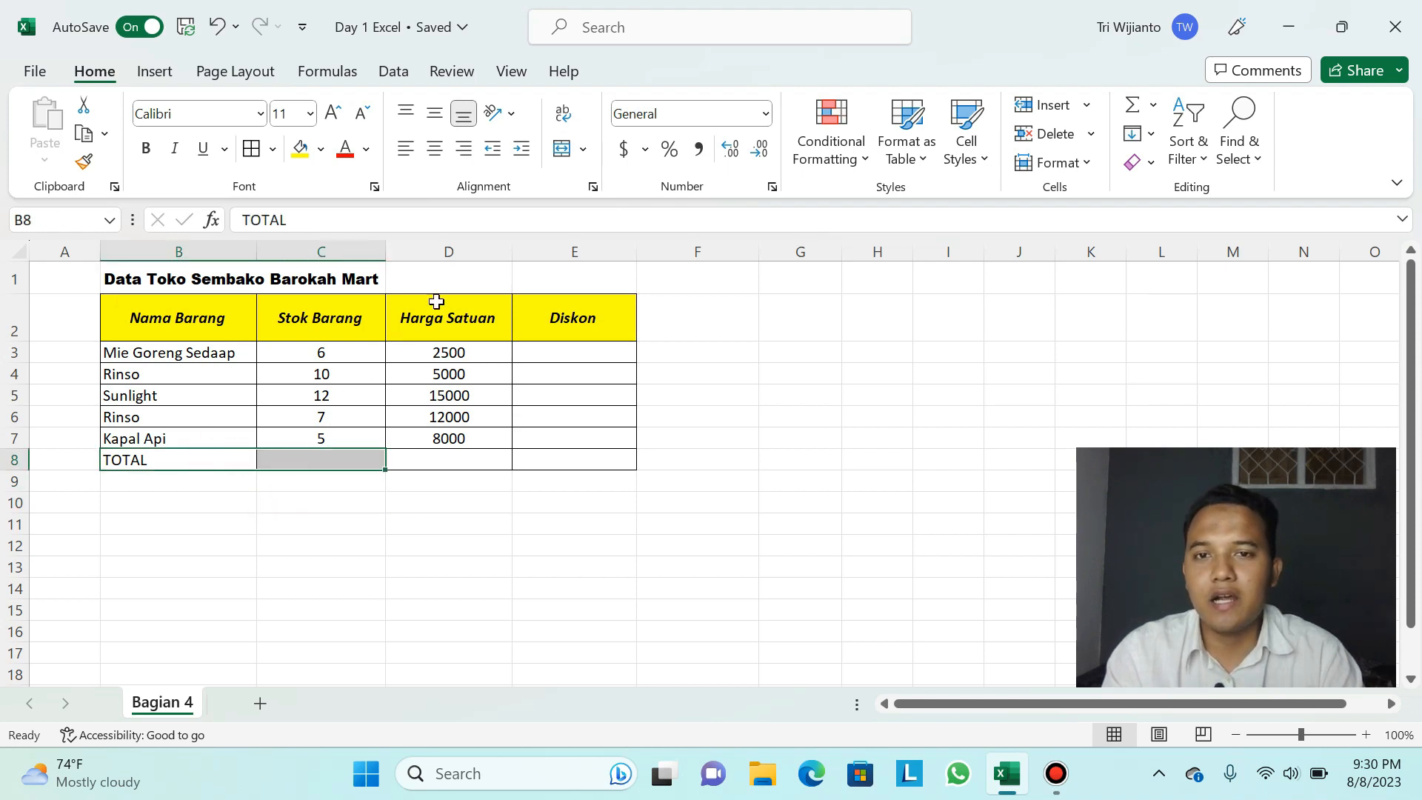
{"action": "left_click", "coordinate": [583, 151]}
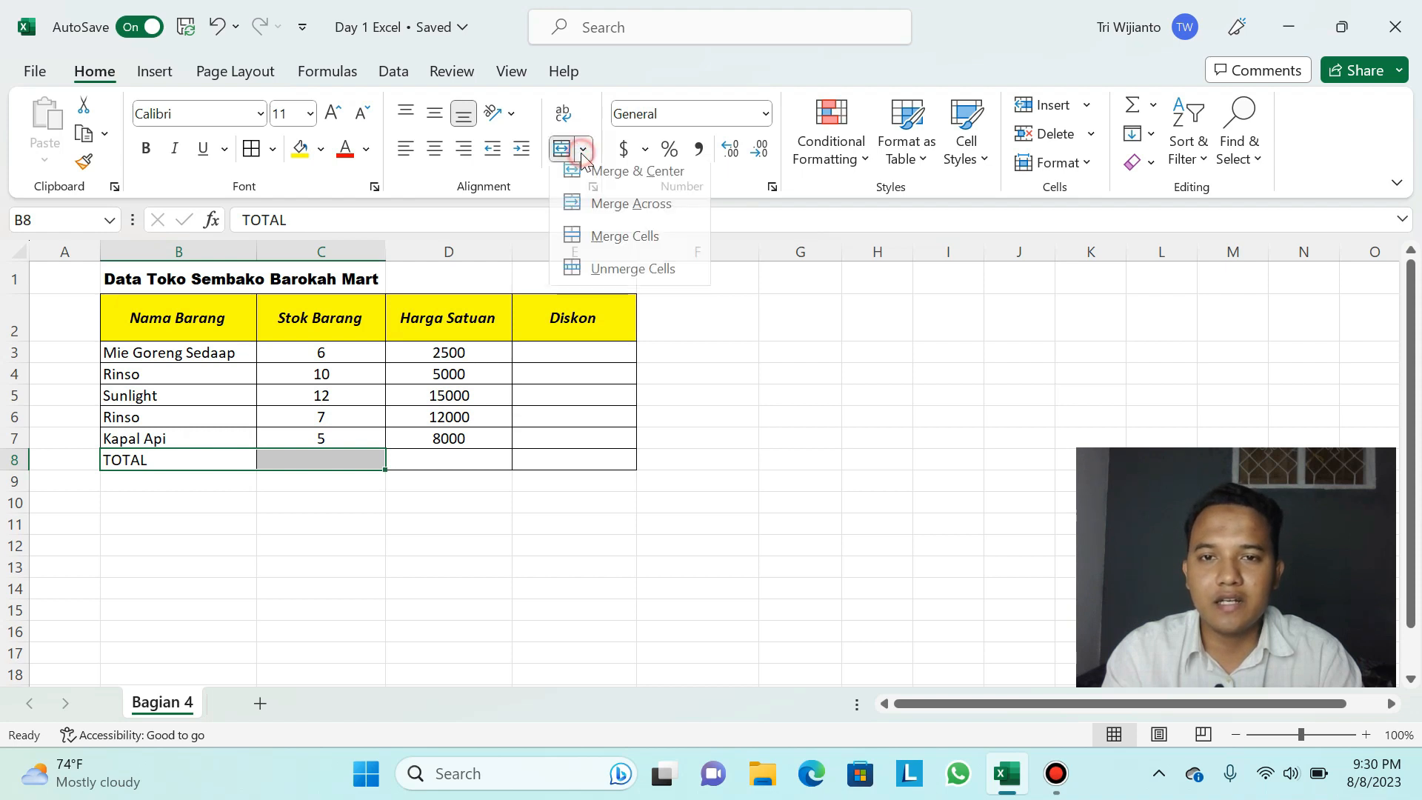
{"action": "left_click", "coordinate": [641, 185]}
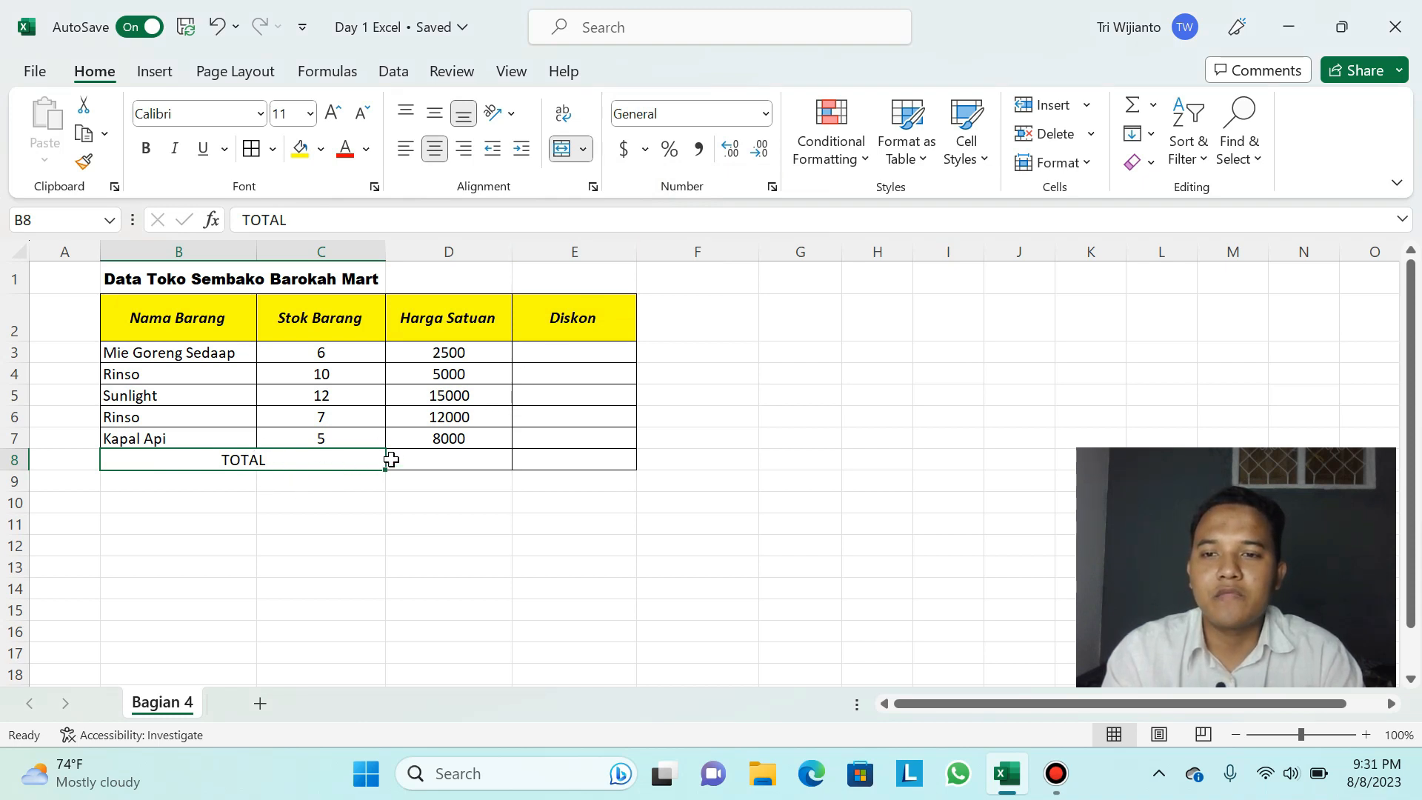
{"action": "left_click", "coordinate": [433, 458]}
{"action": "left_click", "coordinate": [534, 457]}
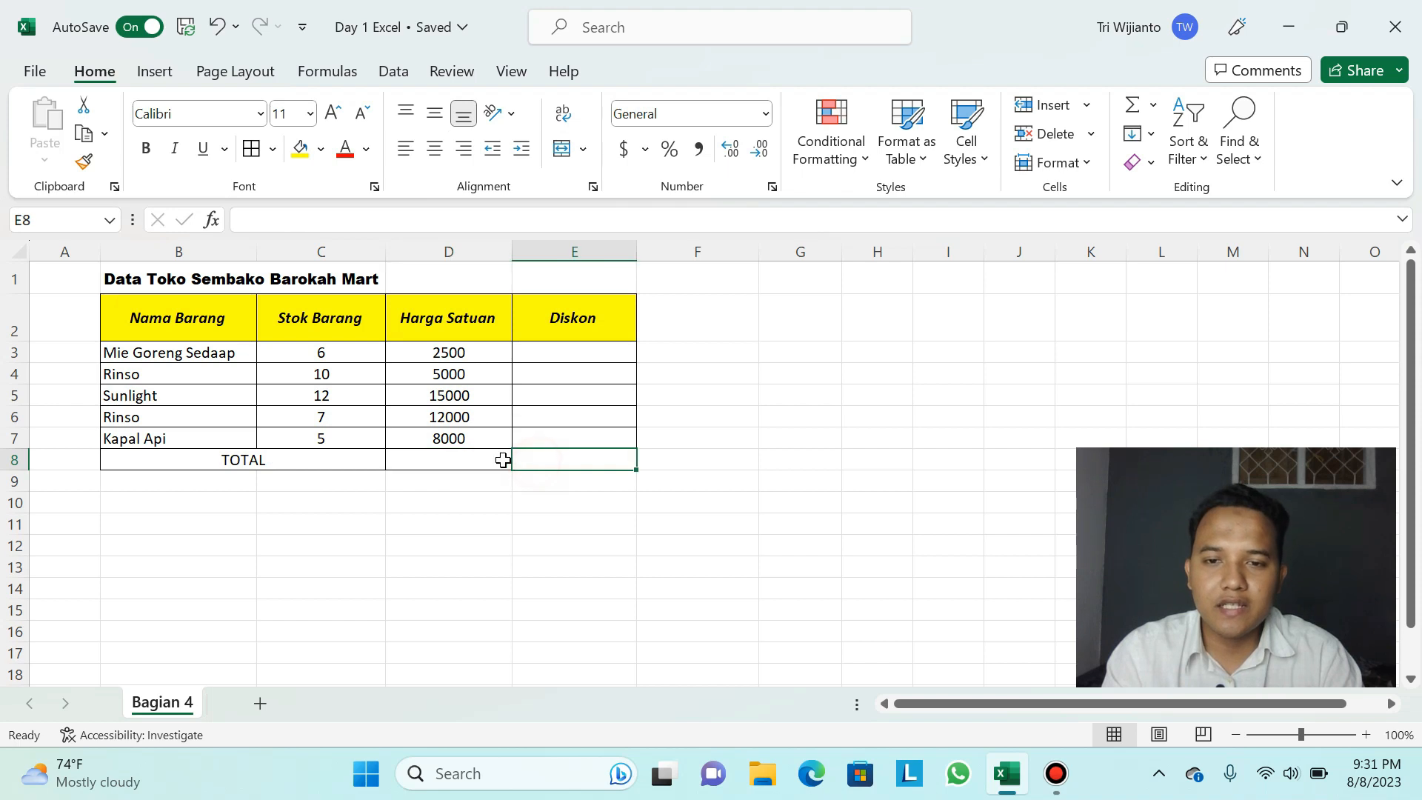
{"action": "left_click", "coordinate": [501, 460]}
{"action": "left_click", "coordinate": [285, 461]}
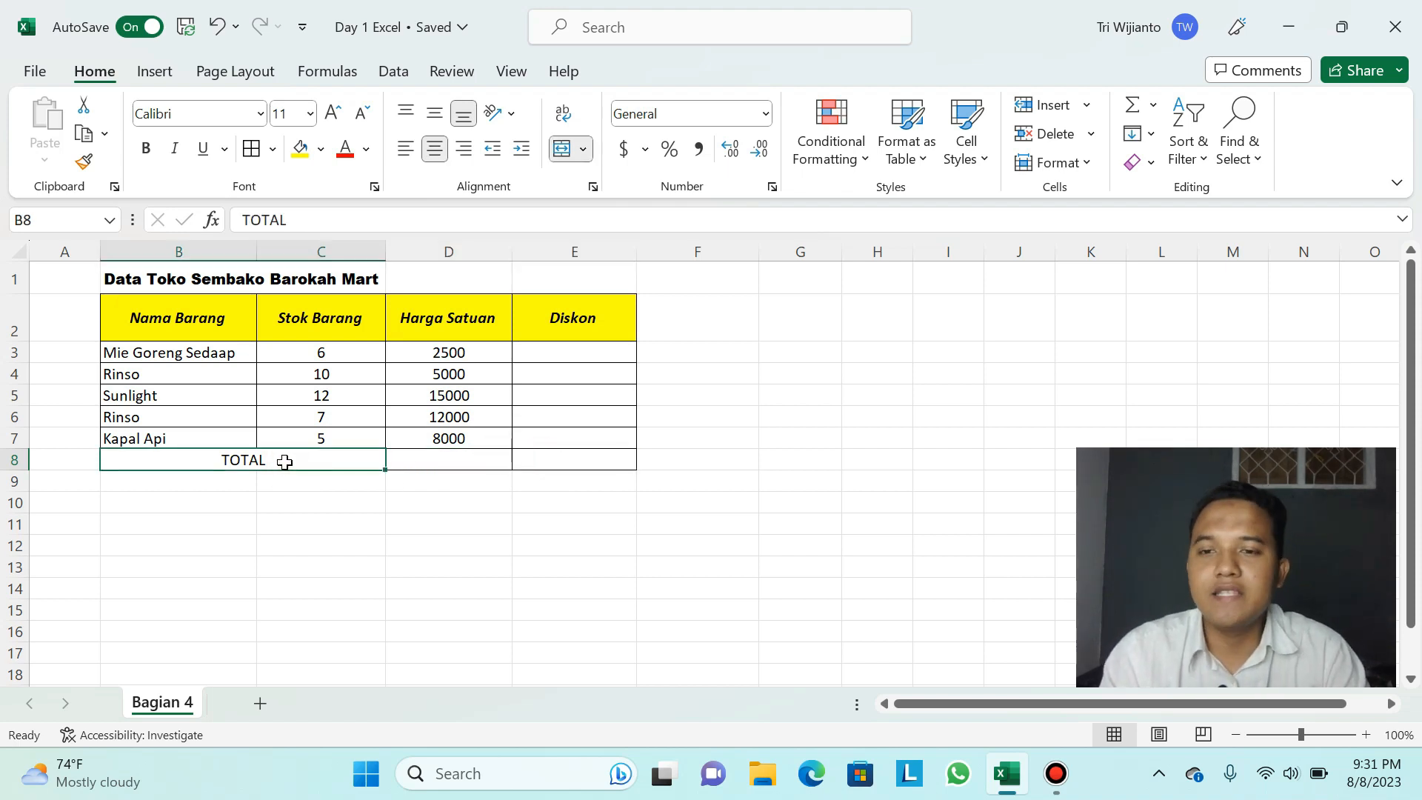
{"action": "left_click", "coordinate": [473, 461]}
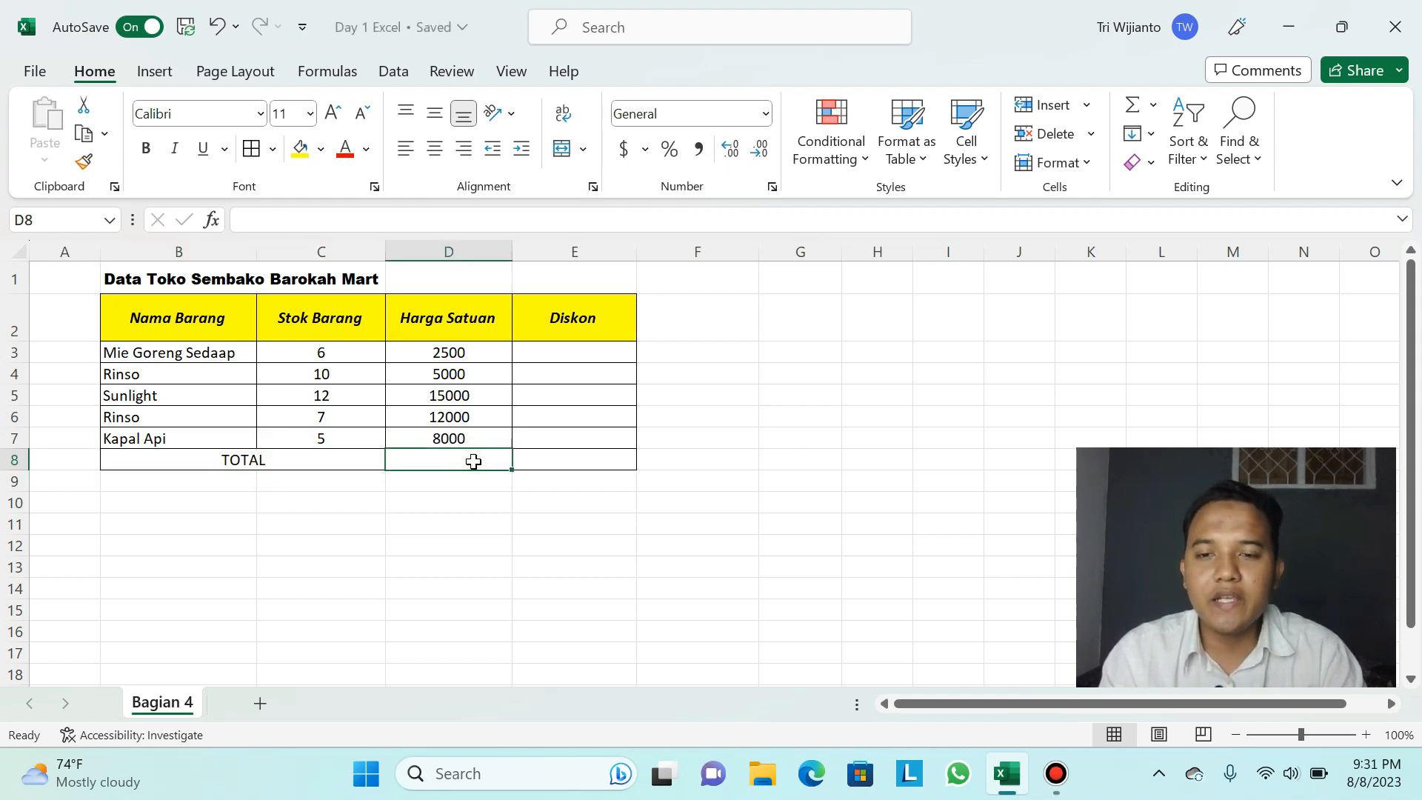
Step: Unmerge the TOTAL cell and merge and center it across B8:D8 instead
{"action": "left_click_drag", "start_coordinate": [361, 460], "coordinate": [415, 459]}
{"action": "left_click", "coordinate": [563, 150]}
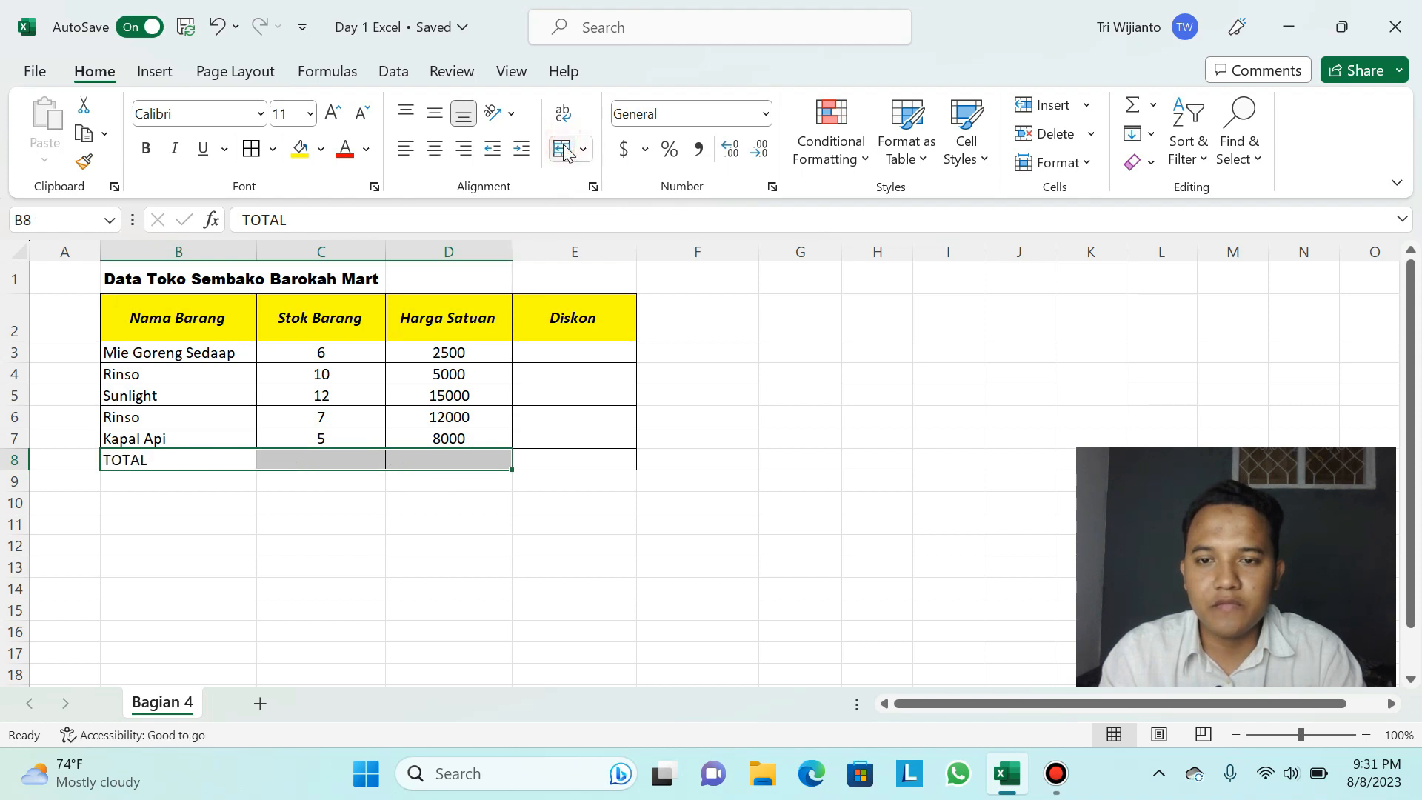
{"action": "left_click", "coordinate": [563, 150]}
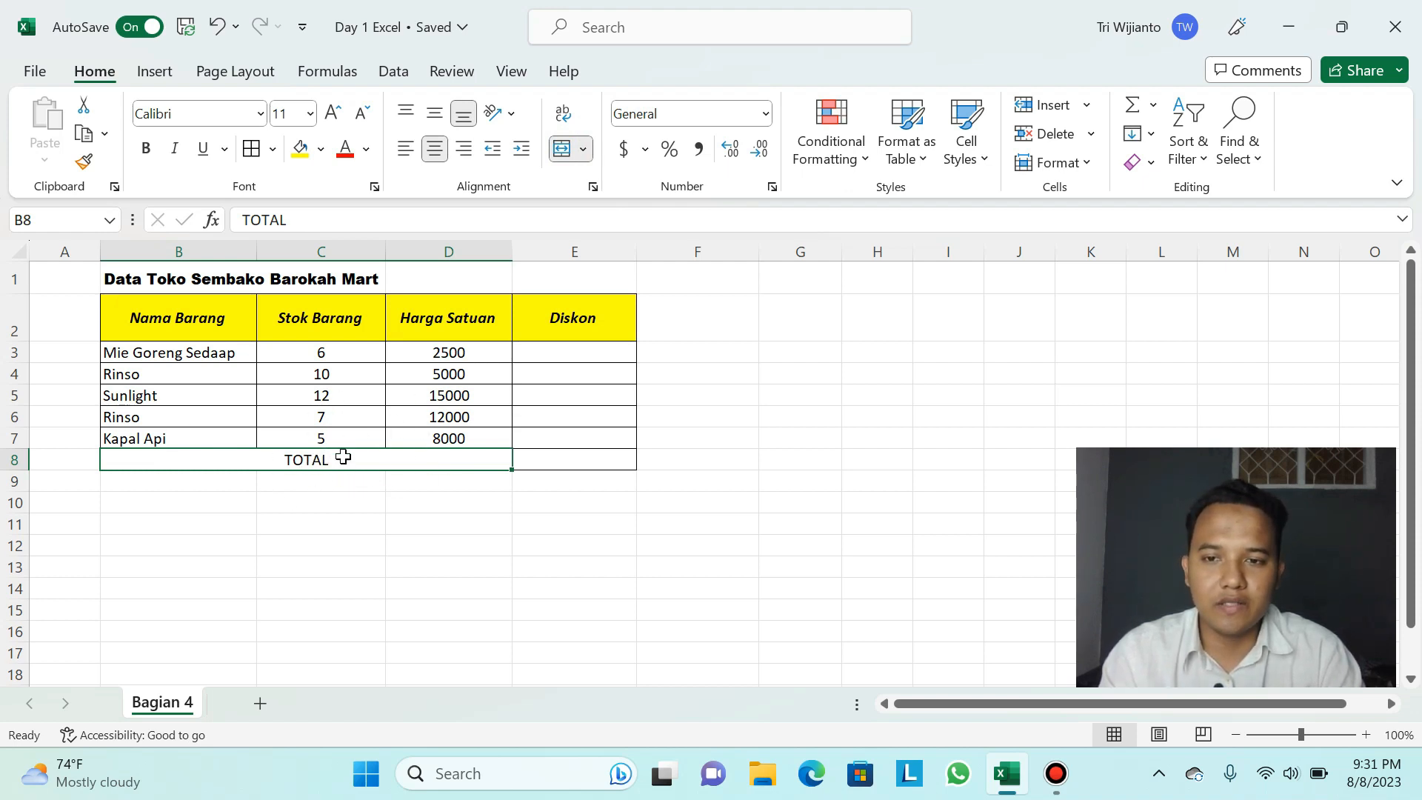
{"action": "left_click", "coordinate": [561, 459]}
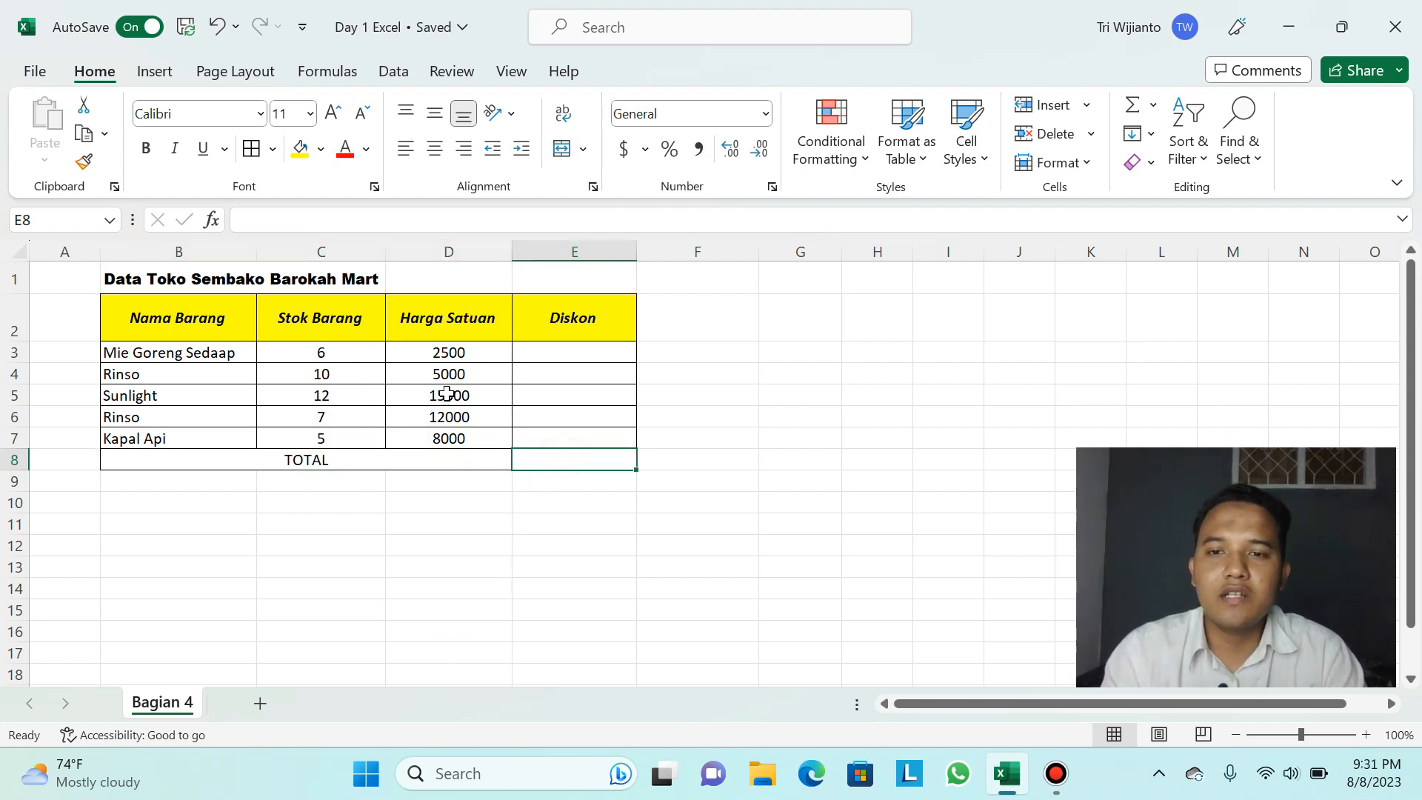
{"action": "left_click", "coordinate": [476, 355]}
{"action": "left_click", "coordinate": [485, 415]}
{"action": "left_click", "coordinate": [471, 352]}
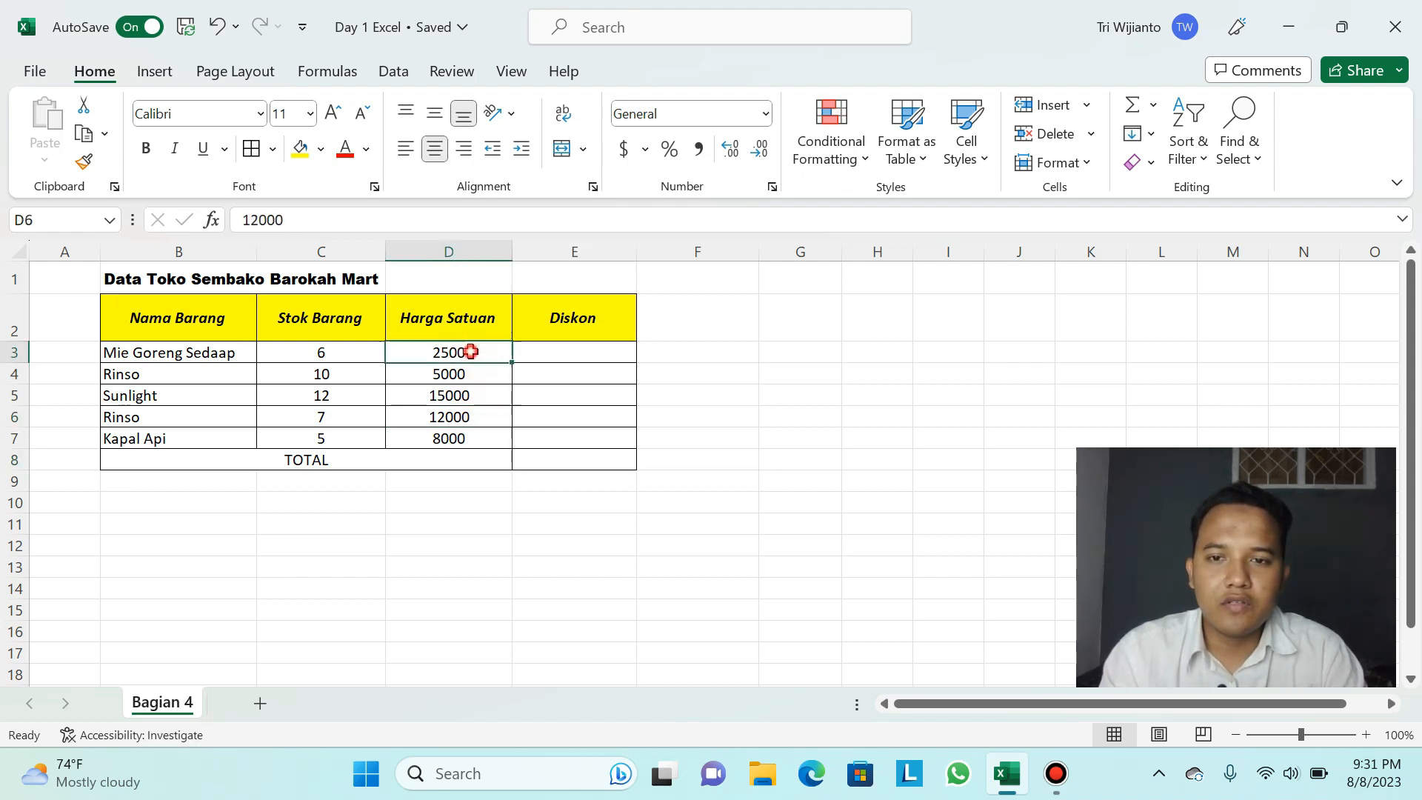
{"action": "left_click", "coordinate": [467, 370]}
{"action": "left_click", "coordinate": [471, 398]}
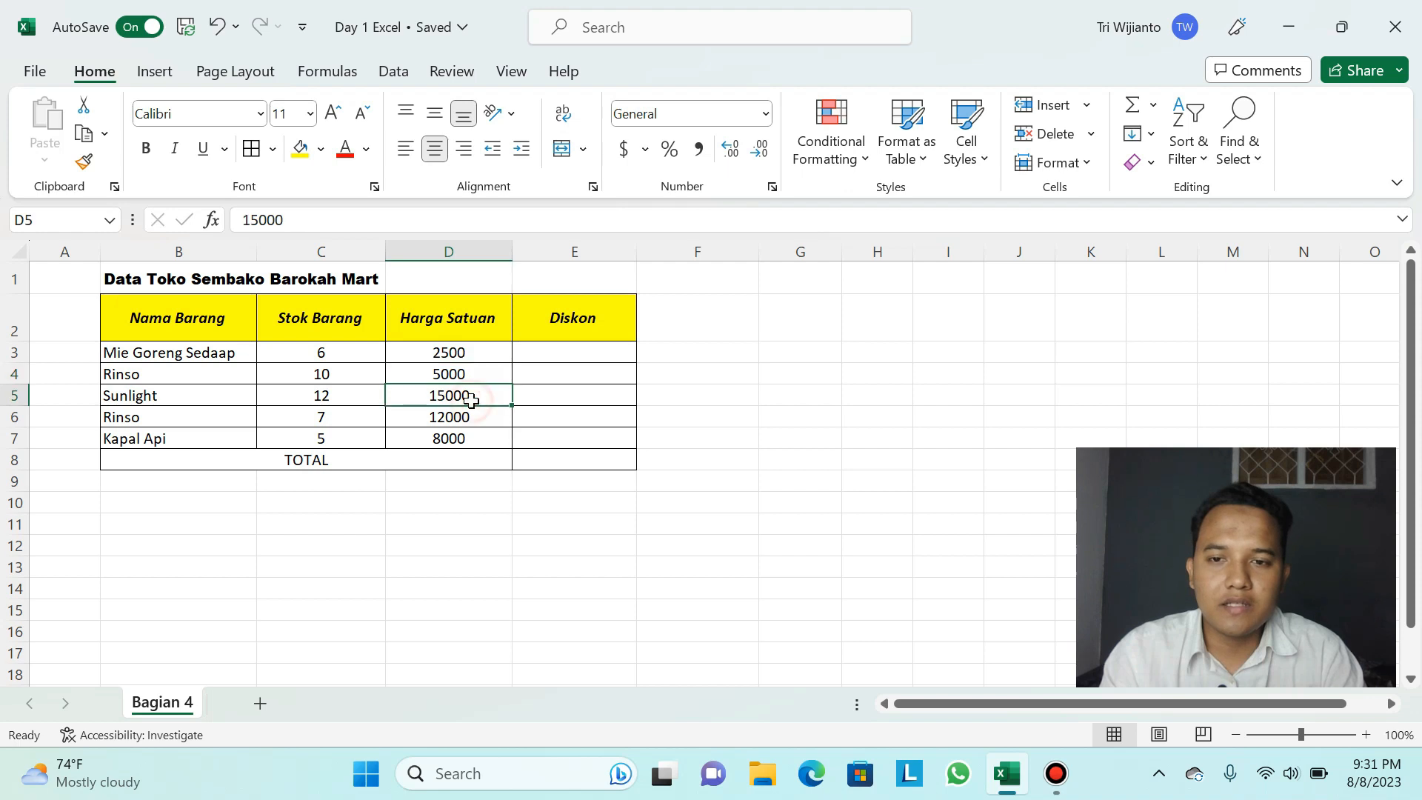
{"action": "left_click", "coordinate": [470, 416]}
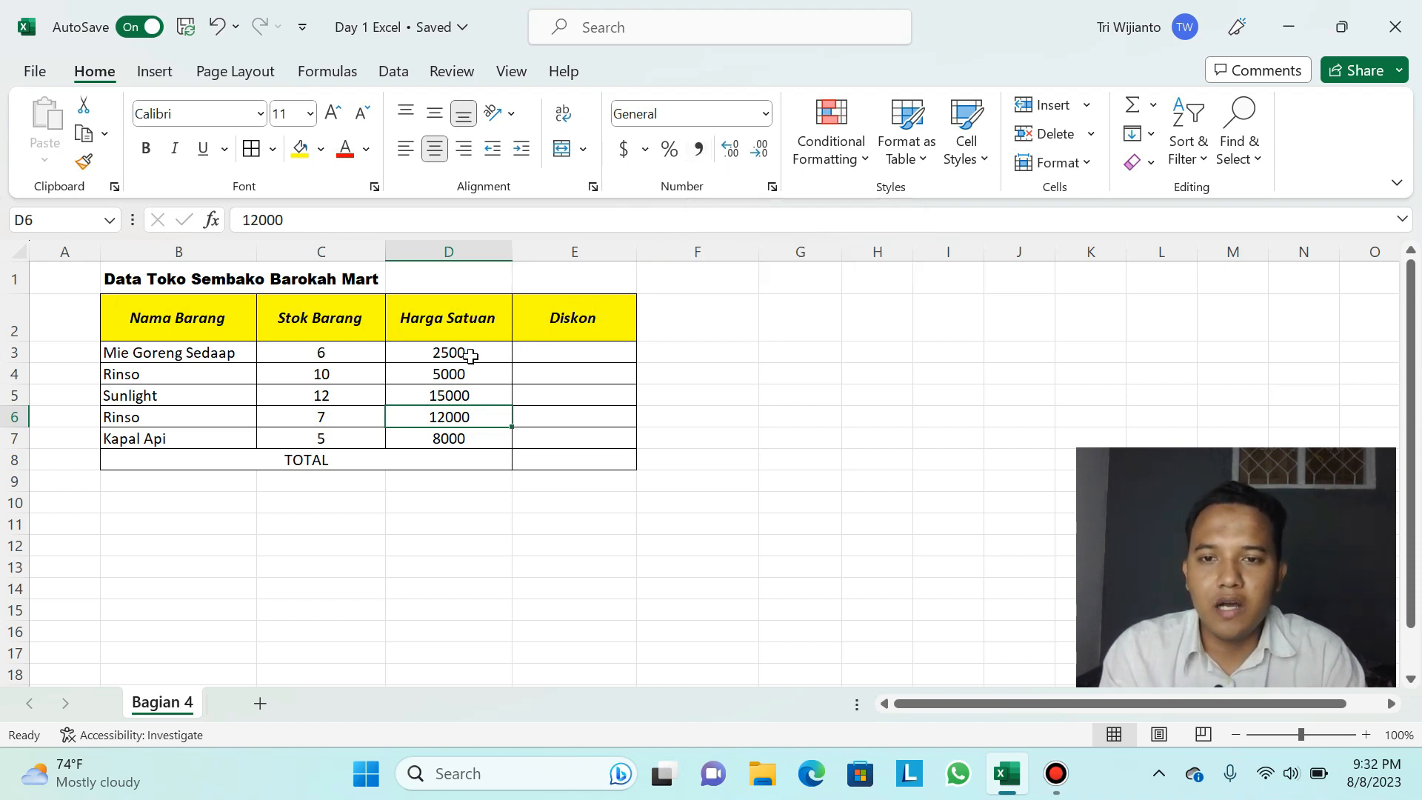
Step: Apply the comma number style to the Harga Satuan prices in D3:D7
{"action": "left_click_drag", "start_coordinate": [471, 354], "coordinate": [470, 433]}
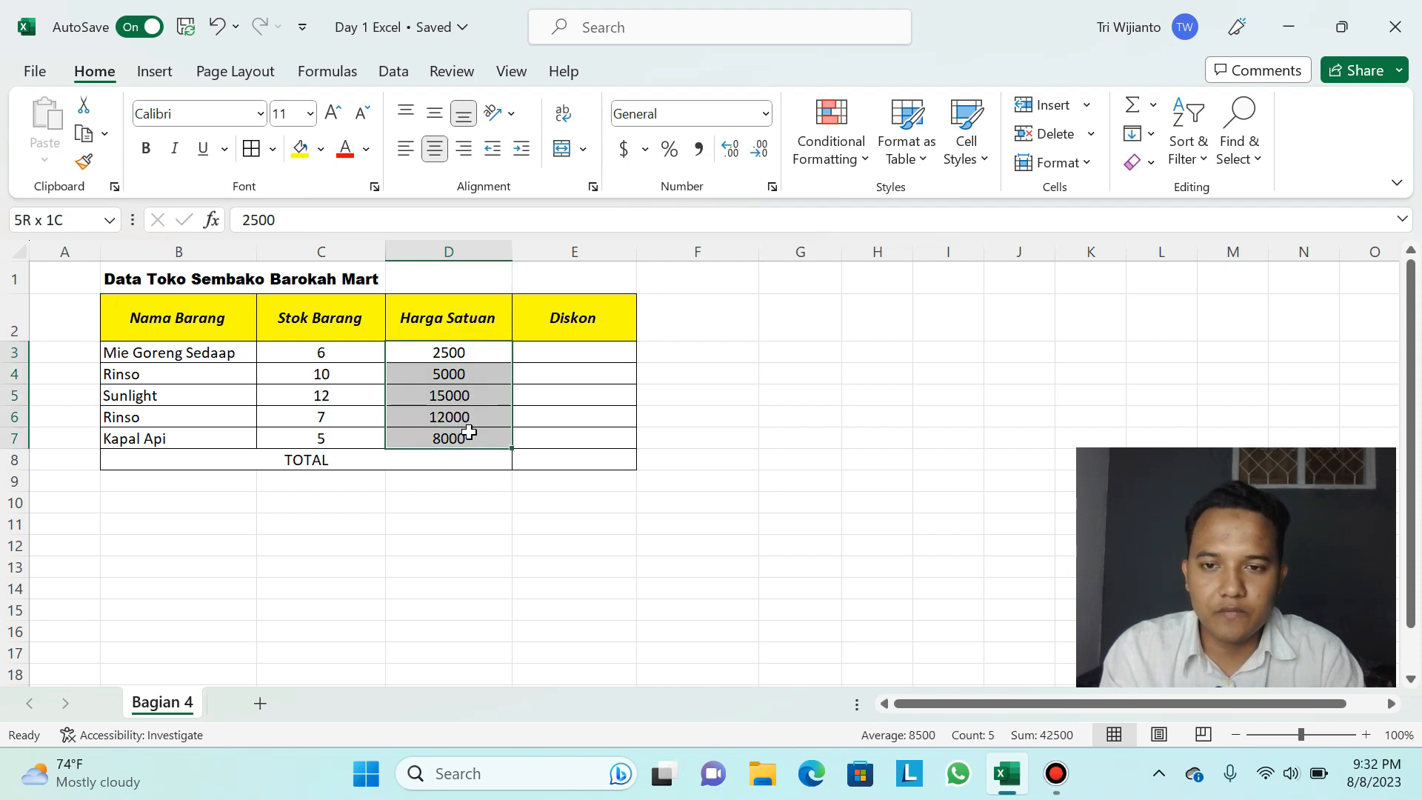
{"action": "left_click", "coordinate": [698, 150]}
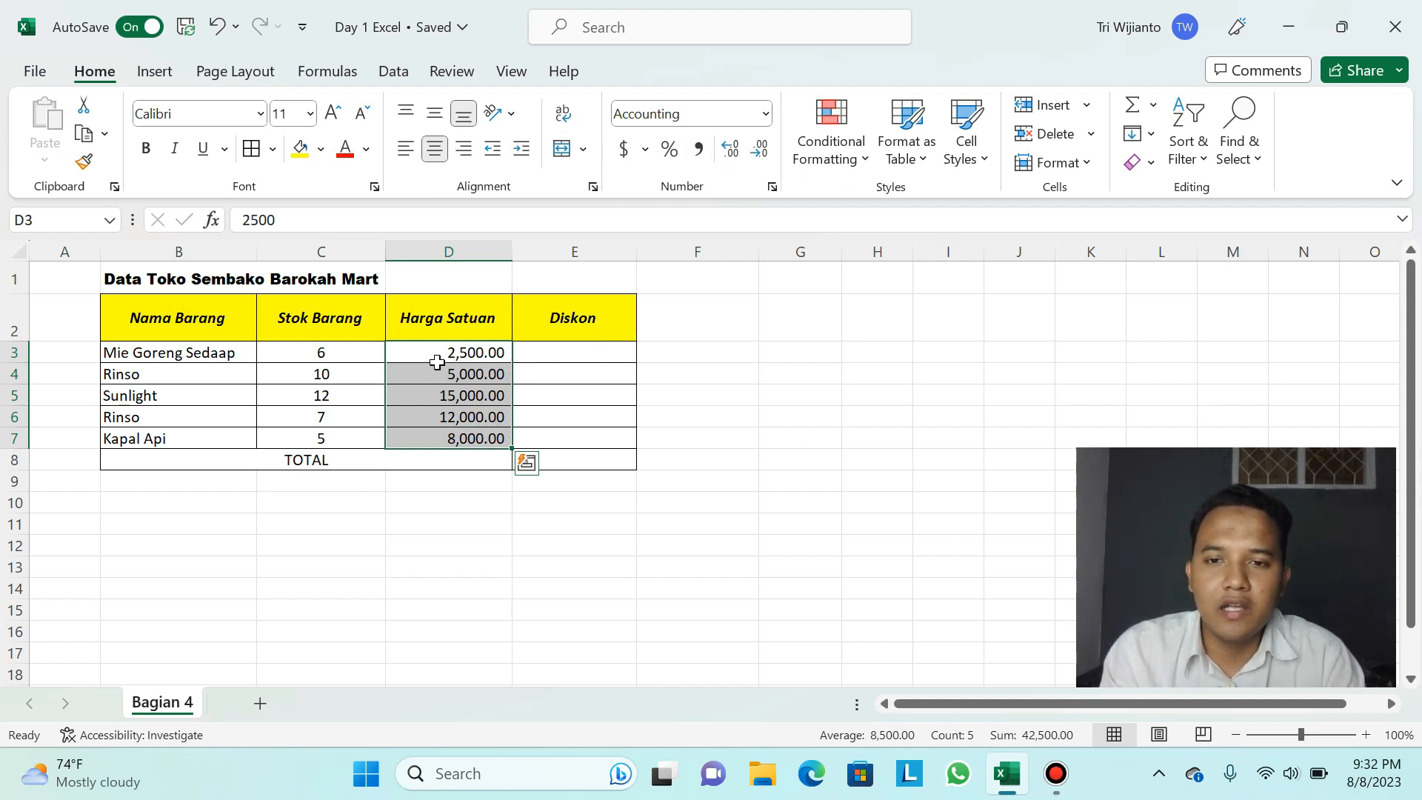
{"action": "left_click", "coordinate": [493, 387]}
{"action": "left_click", "coordinate": [486, 373]}
{"action": "left_click", "coordinate": [485, 351]}
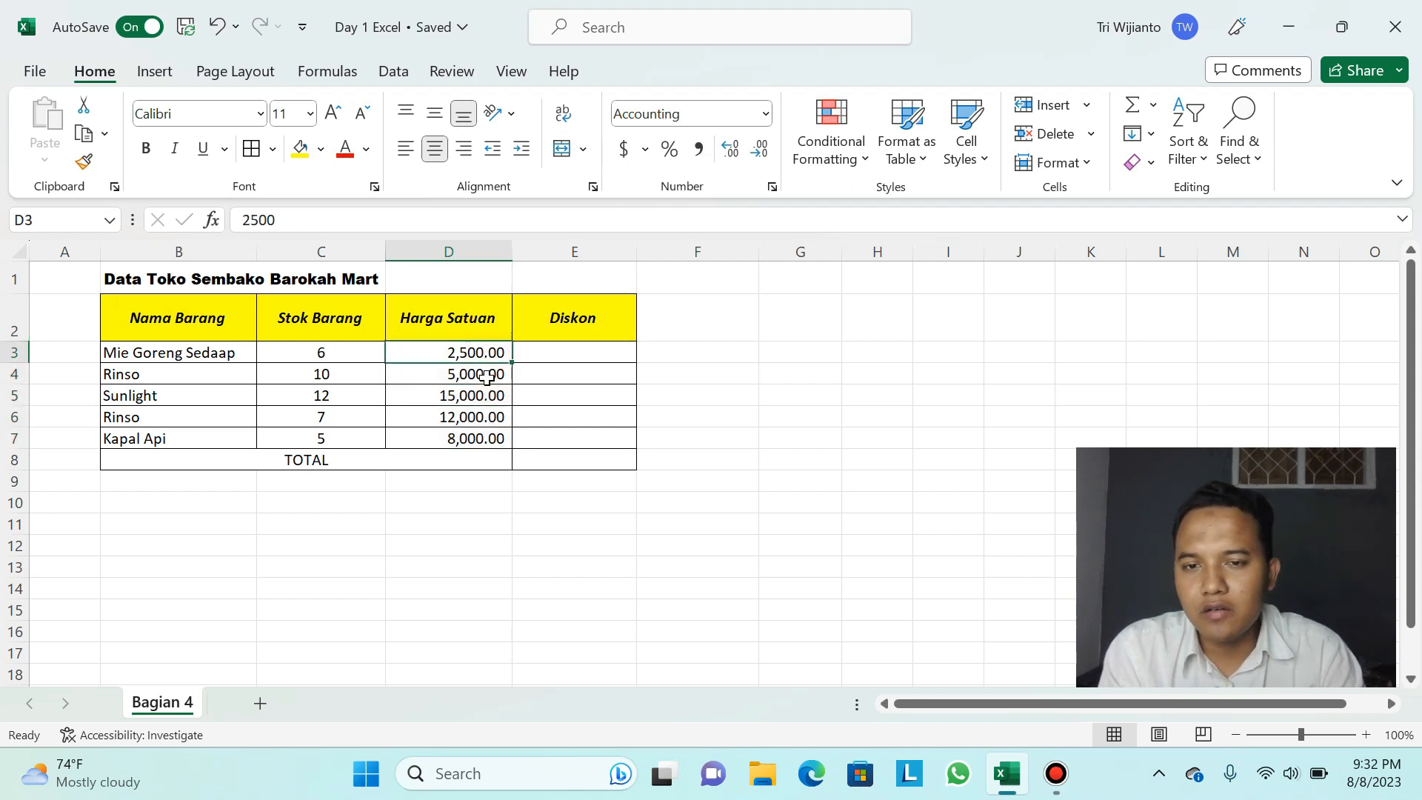
{"action": "left_click", "coordinate": [486, 378]}
{"action": "left_click", "coordinate": [486, 399]}
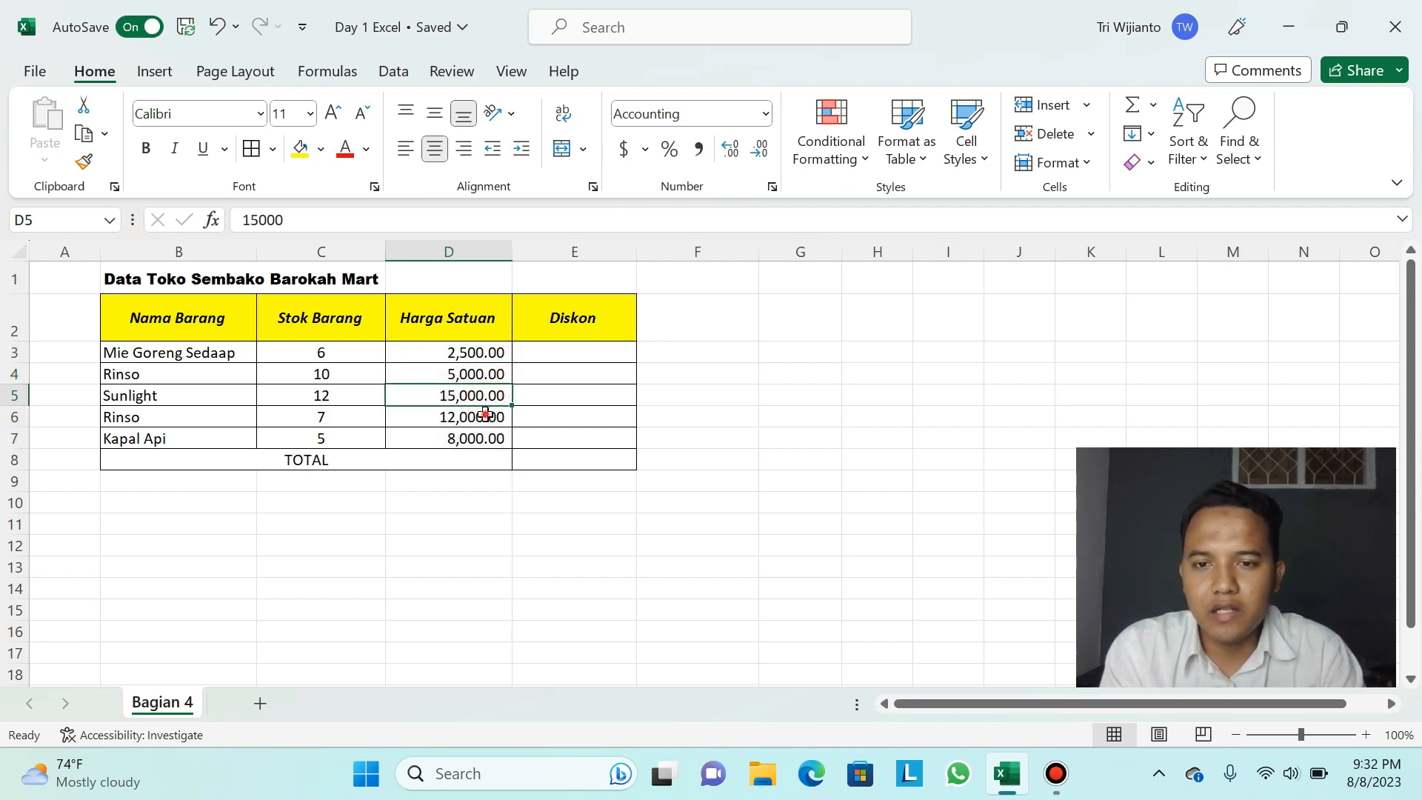
{"action": "left_click", "coordinate": [486, 415]}
{"action": "left_click", "coordinate": [485, 437]}
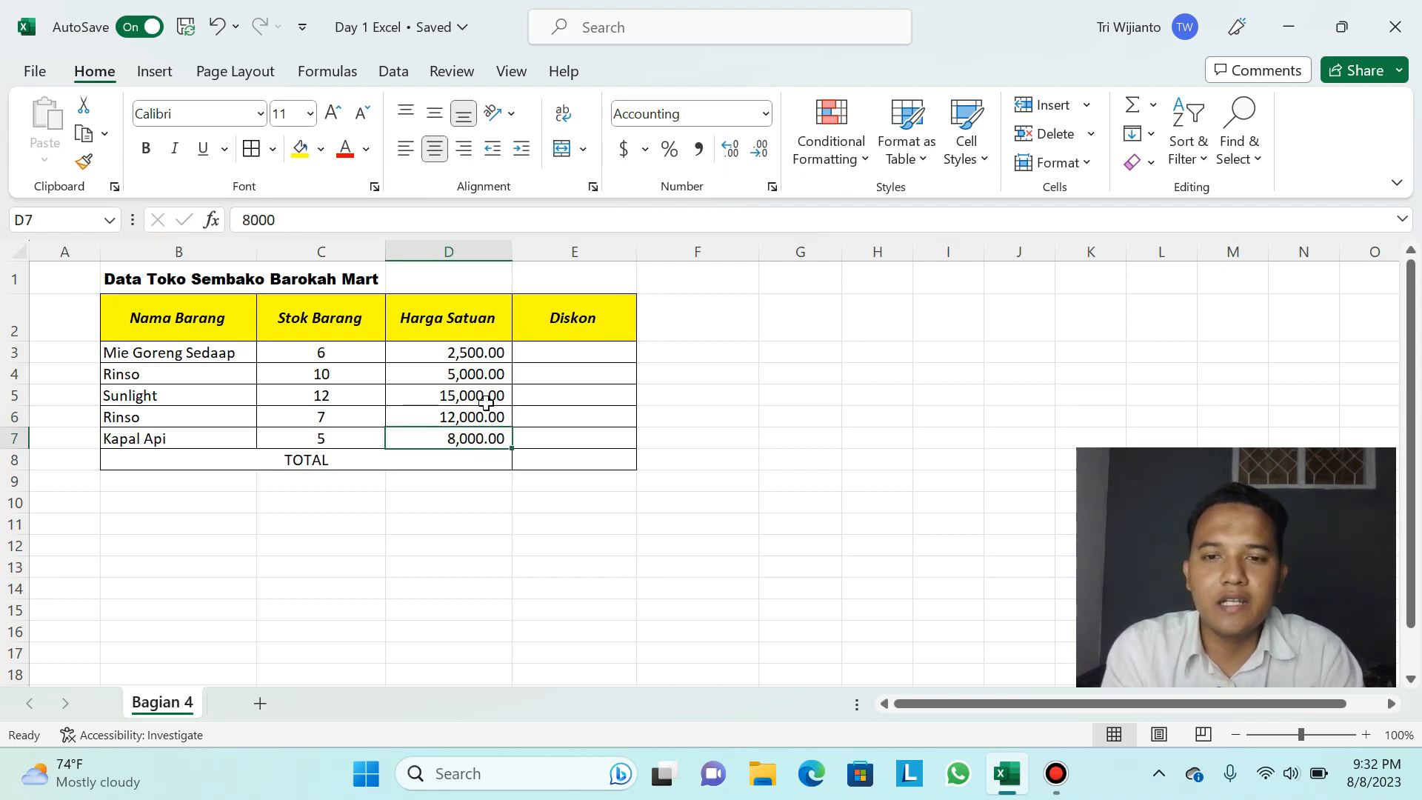
{"action": "left_click", "coordinate": [486, 400]}
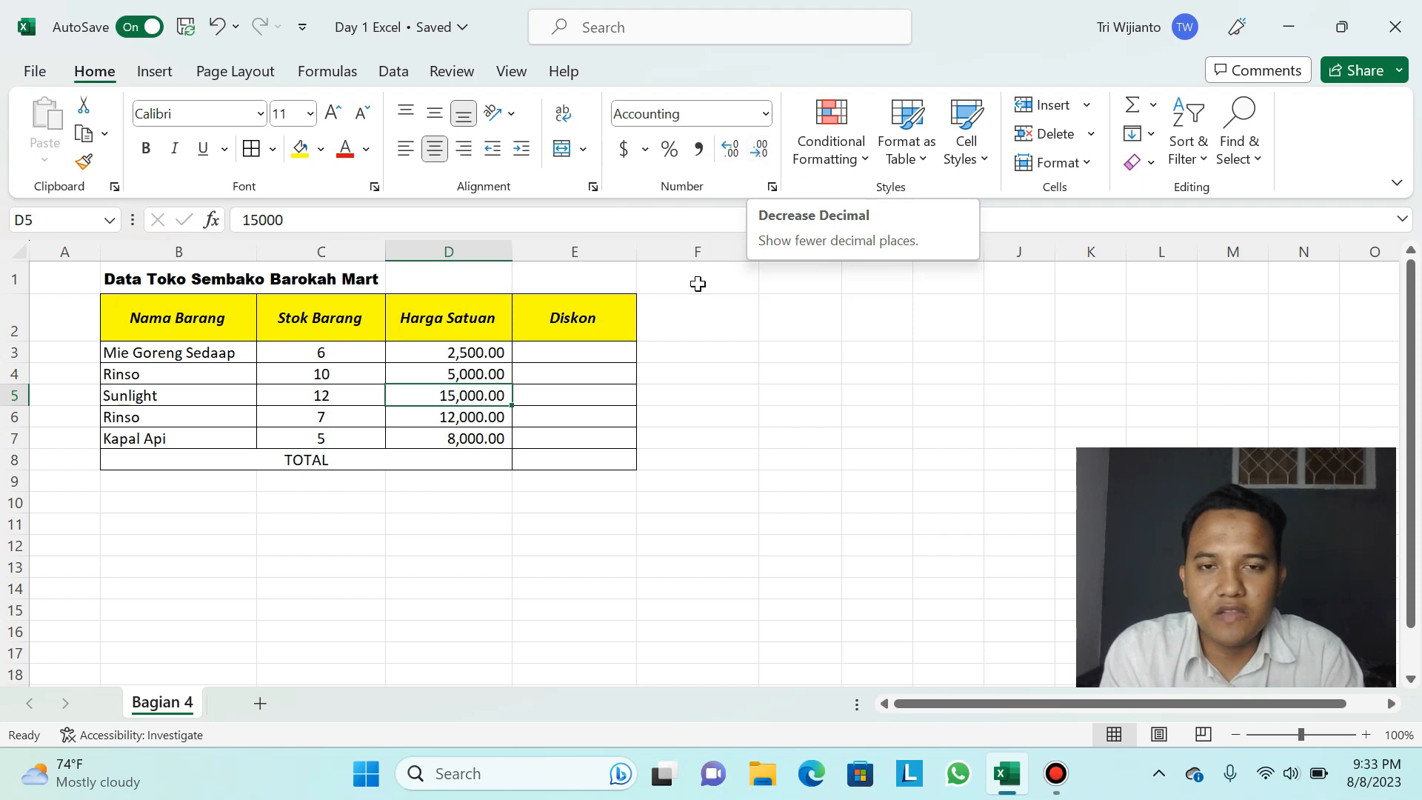
{"action": "left_click", "coordinate": [472, 354]}
{"action": "left_click", "coordinate": [474, 391]}
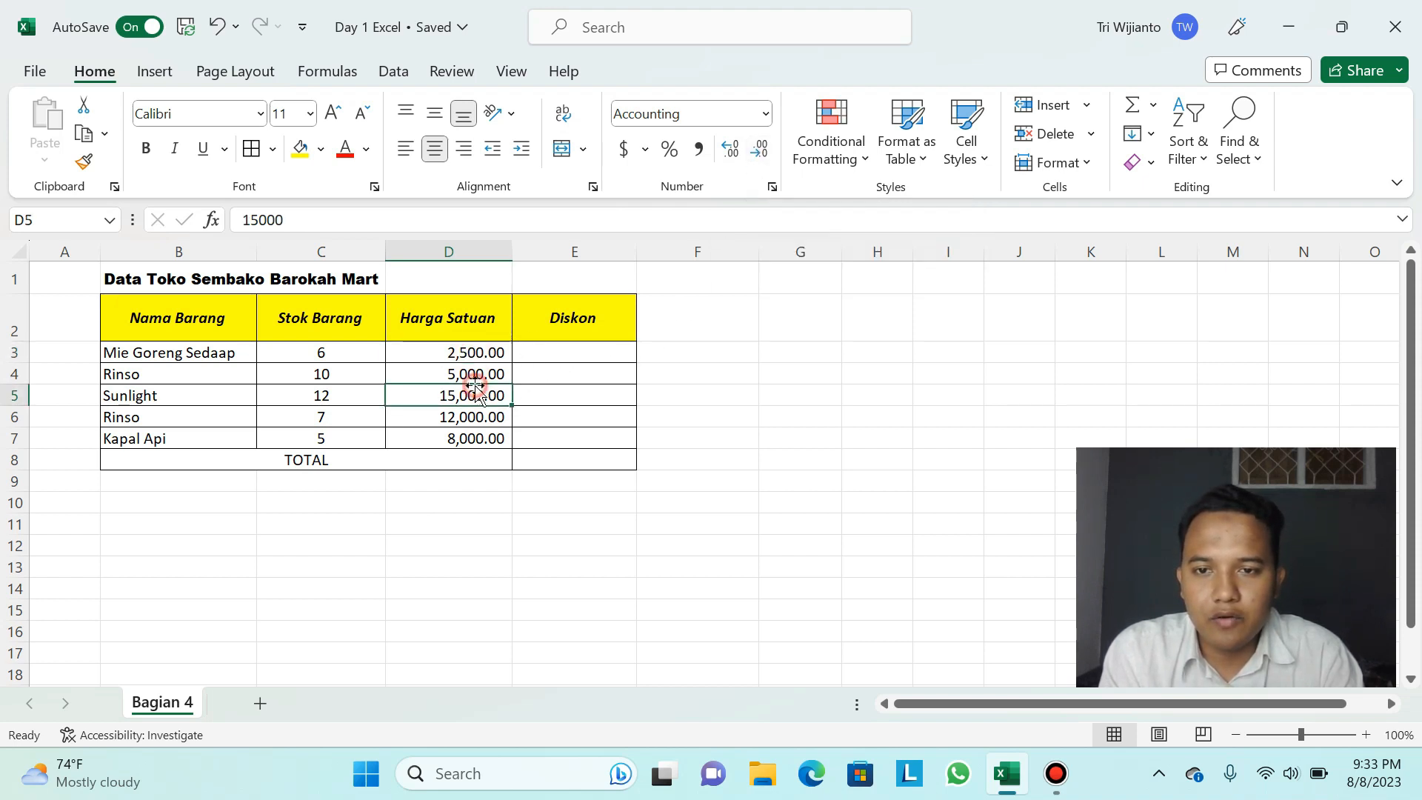
Step: Reduce the Harga Satuan prices in D3:D7 to zero decimal places, keeping the thousands separator
{"action": "left_click_drag", "start_coordinate": [469, 356], "coordinate": [470, 437]}
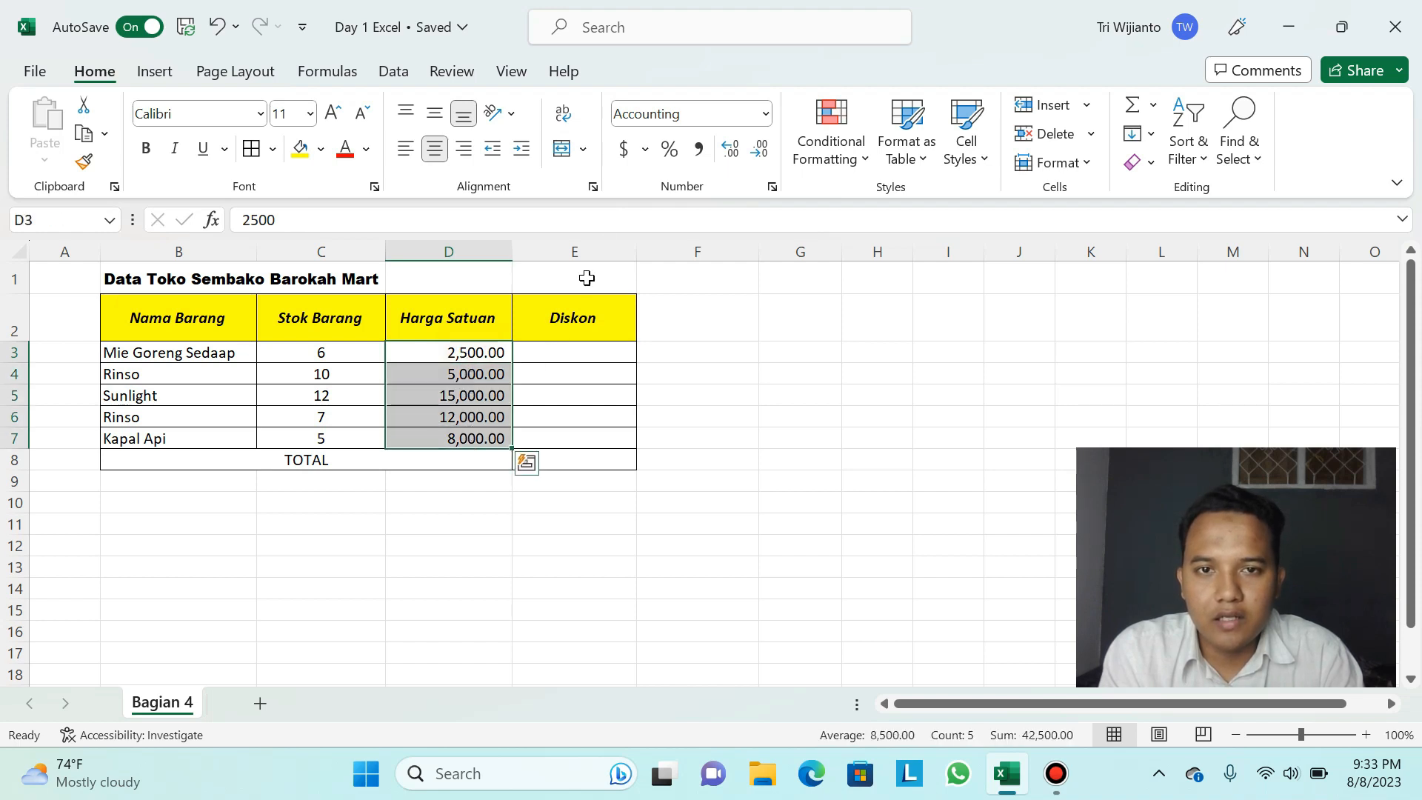
{"action": "left_click", "coordinate": [731, 151]}
{"action": "left_click", "coordinate": [756, 154]}
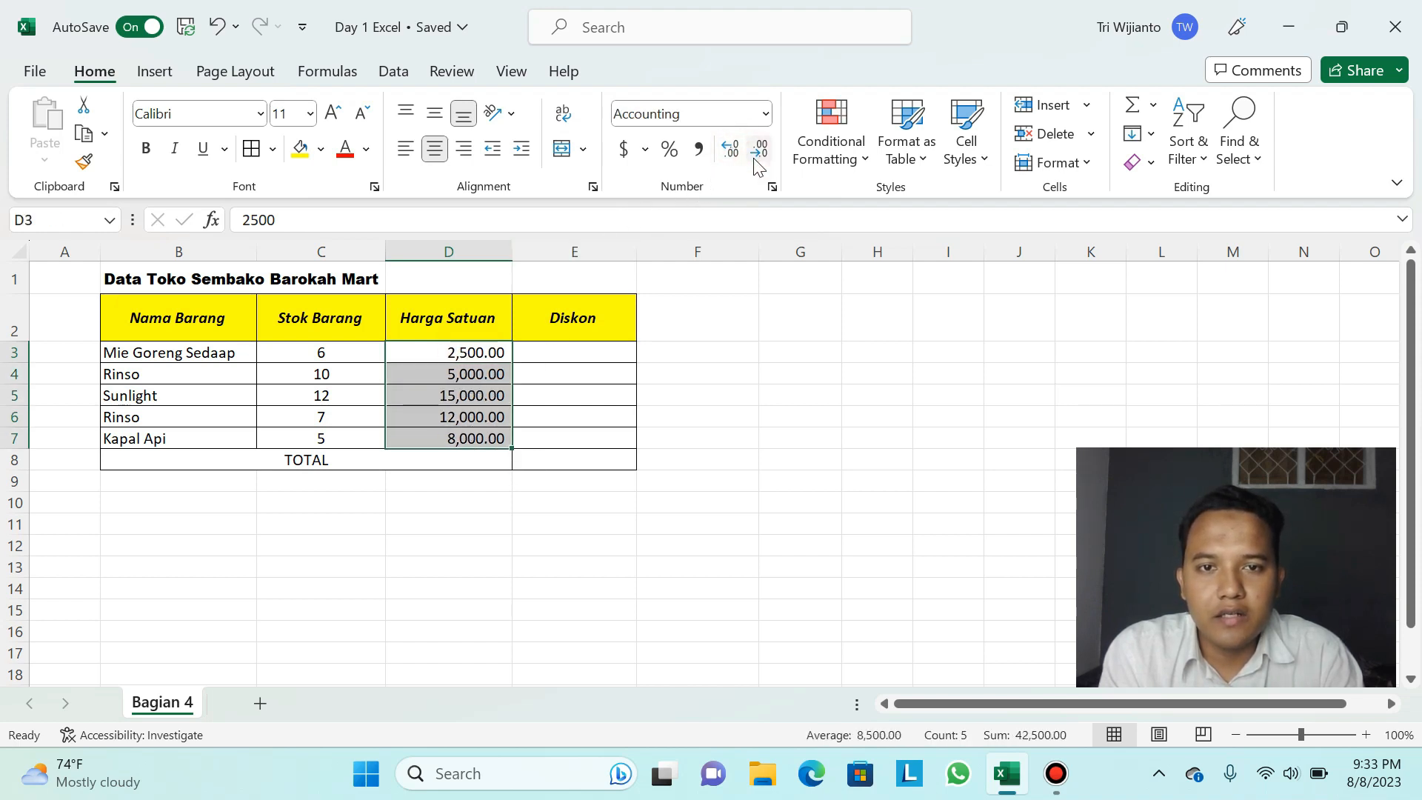
{"action": "left_click", "coordinate": [729, 152]}
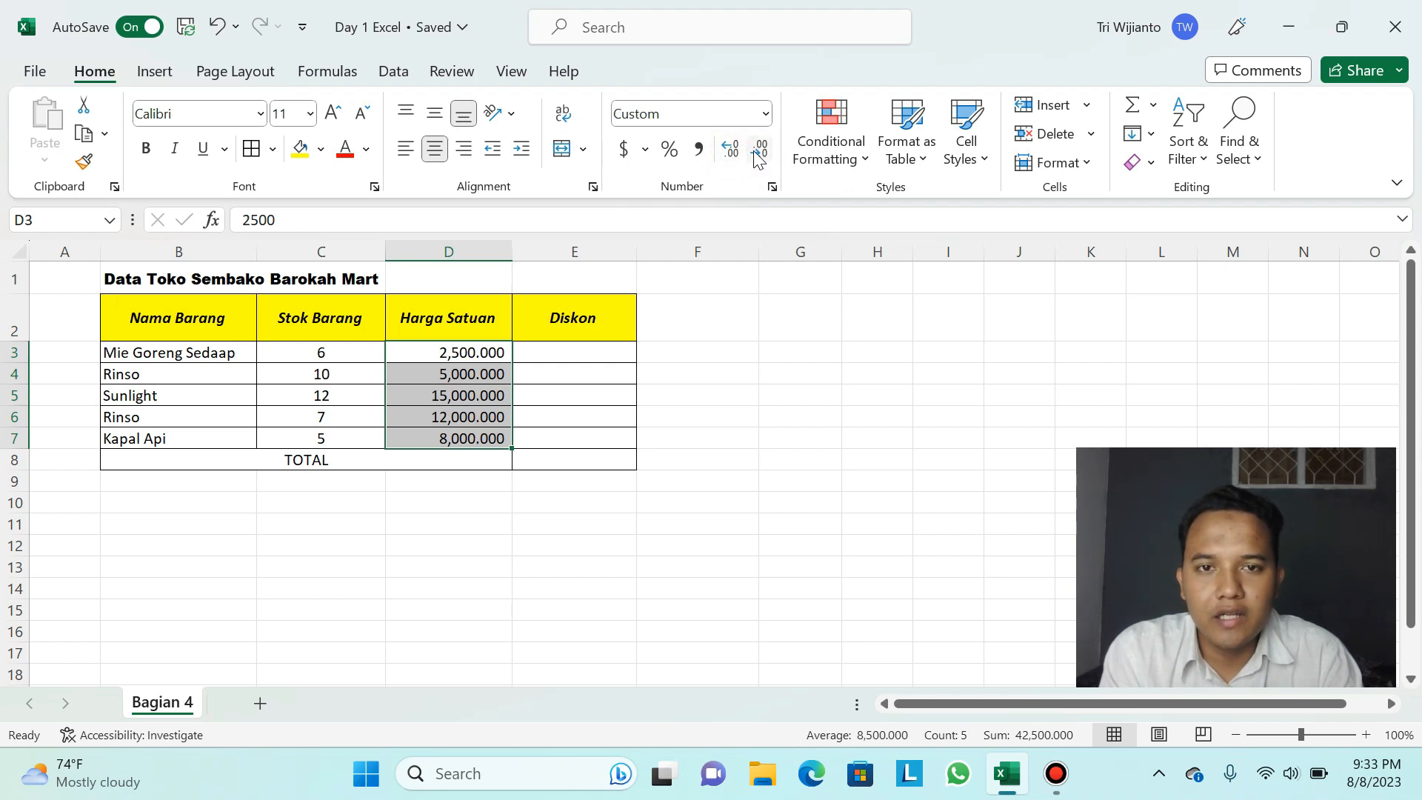
{"action": "left_click", "coordinate": [759, 154]}
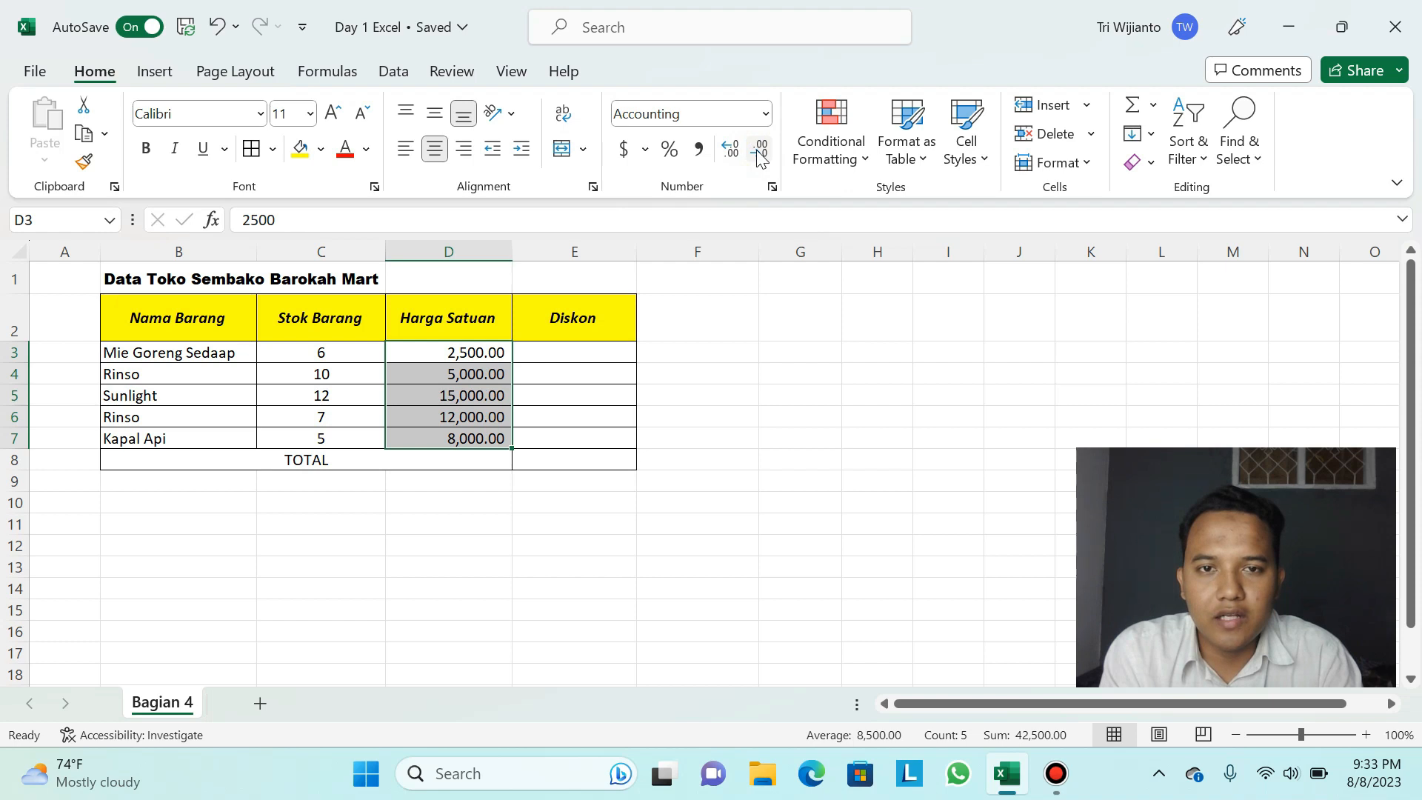
{"action": "left_click", "coordinate": [760, 154]}
{"action": "left_click", "coordinate": [759, 154]}
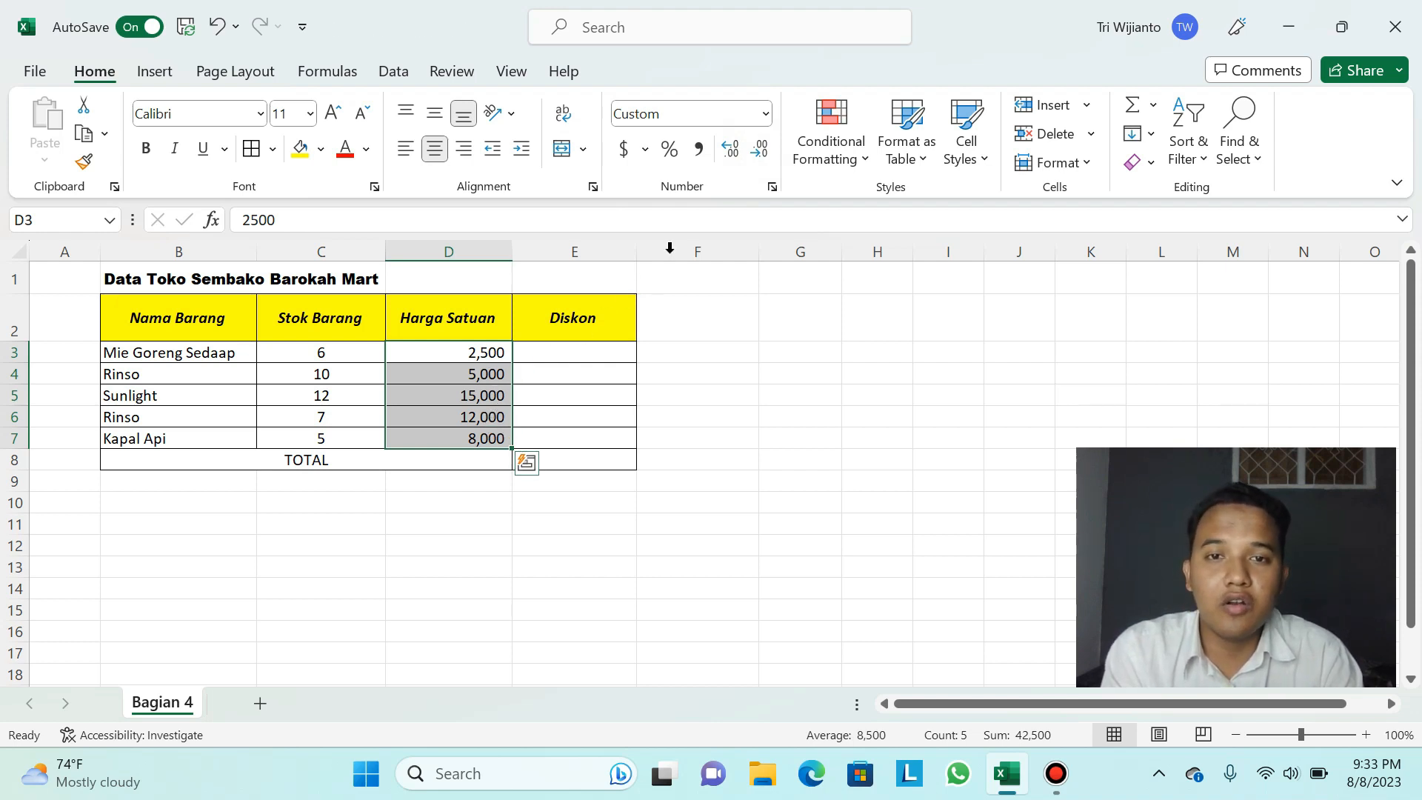
Step: Increase the Harga Satuan prices in D3:D7 to two decimal places and reduce them back to zero
{"action": "left_click", "coordinate": [731, 150]}
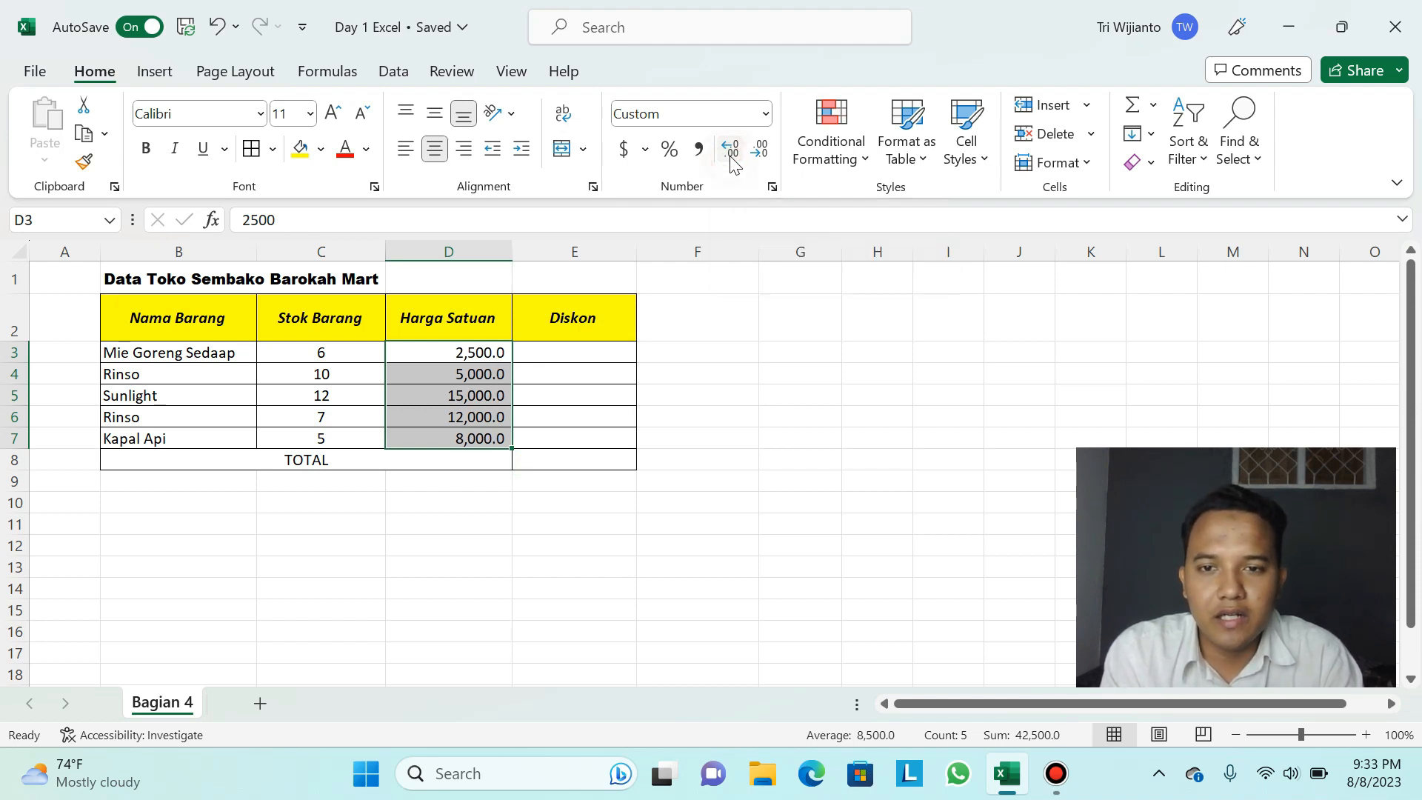
{"action": "left_click", "coordinate": [731, 150]}
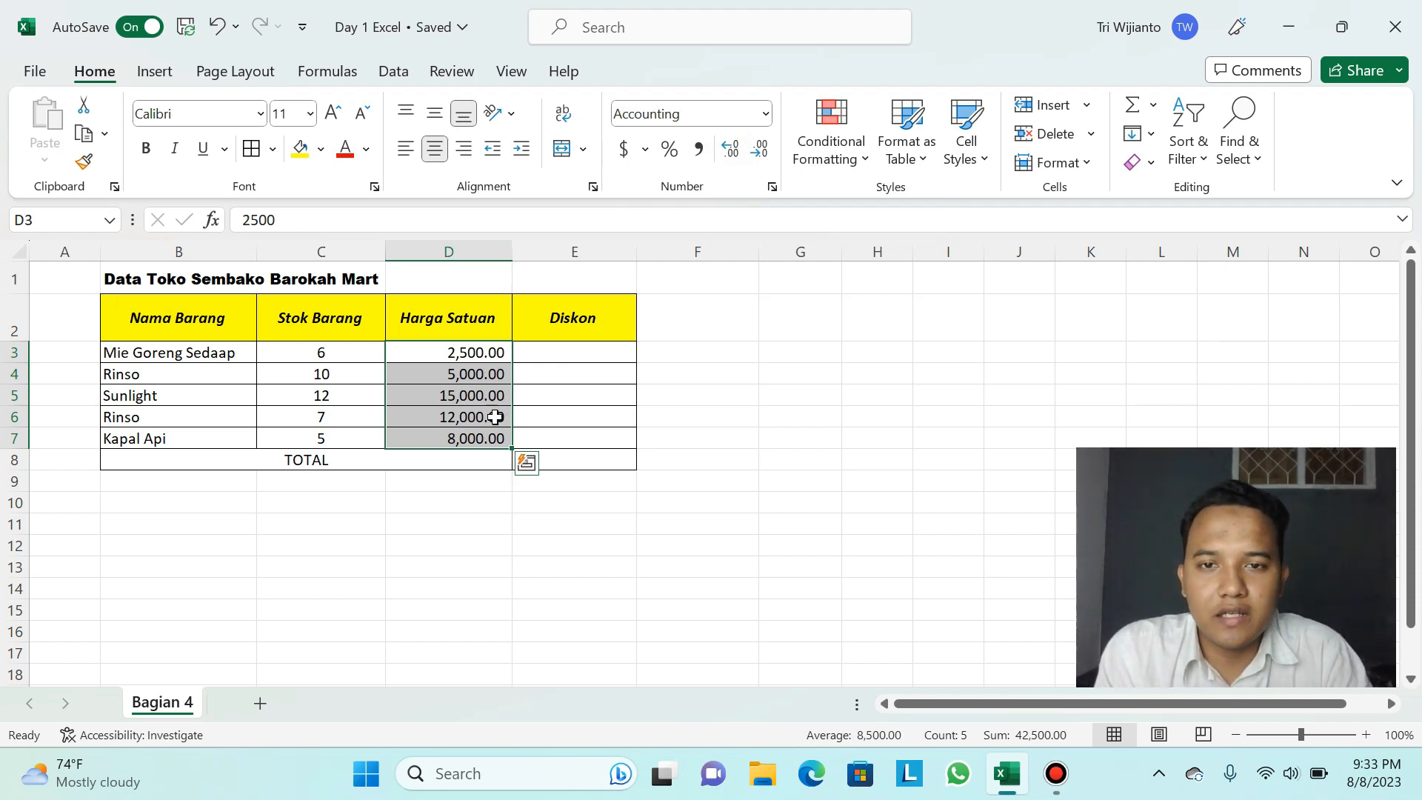
{"action": "left_click", "coordinate": [763, 152]}
{"action": "left_click", "coordinate": [763, 152]}
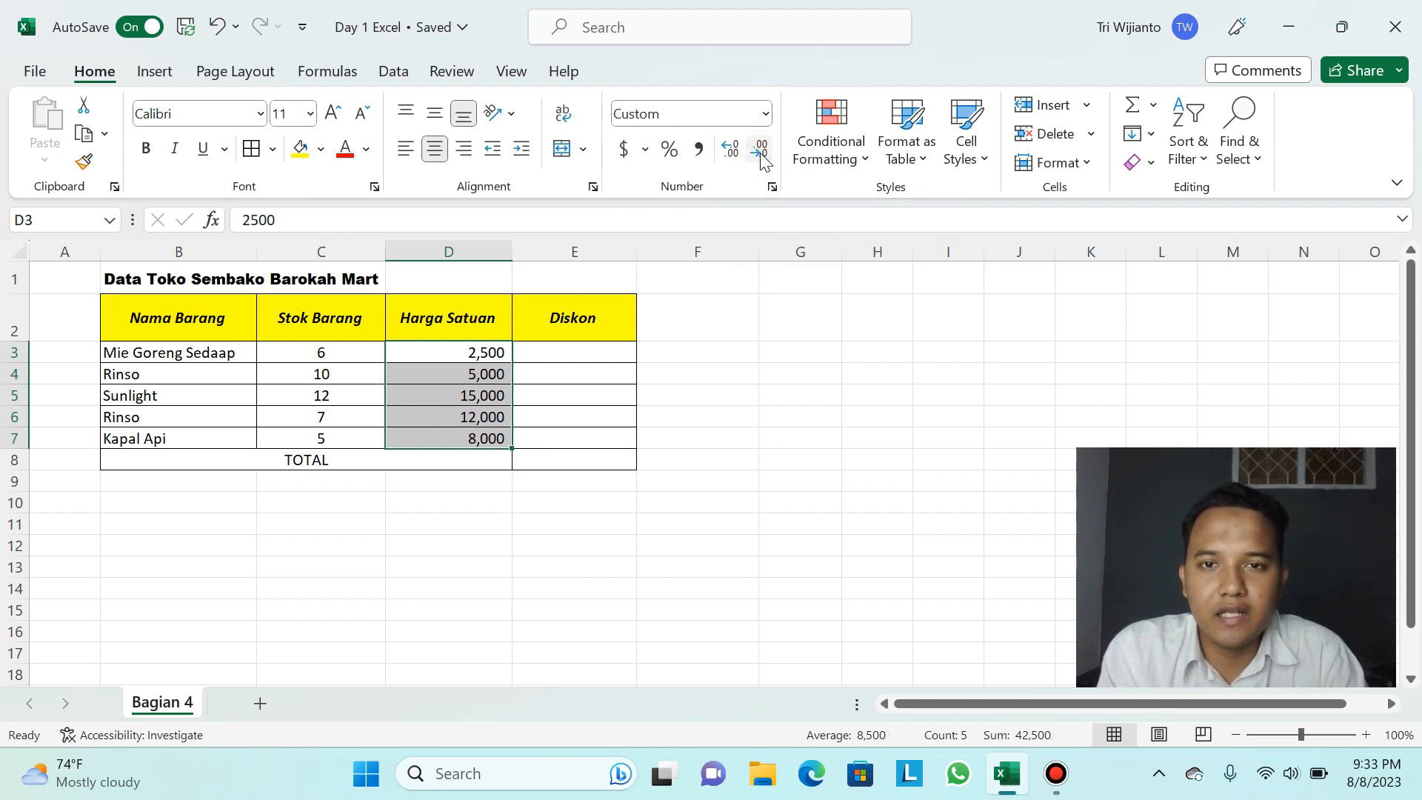
{"action": "left_click", "coordinate": [469, 361]}
{"action": "left_click", "coordinate": [467, 395]}
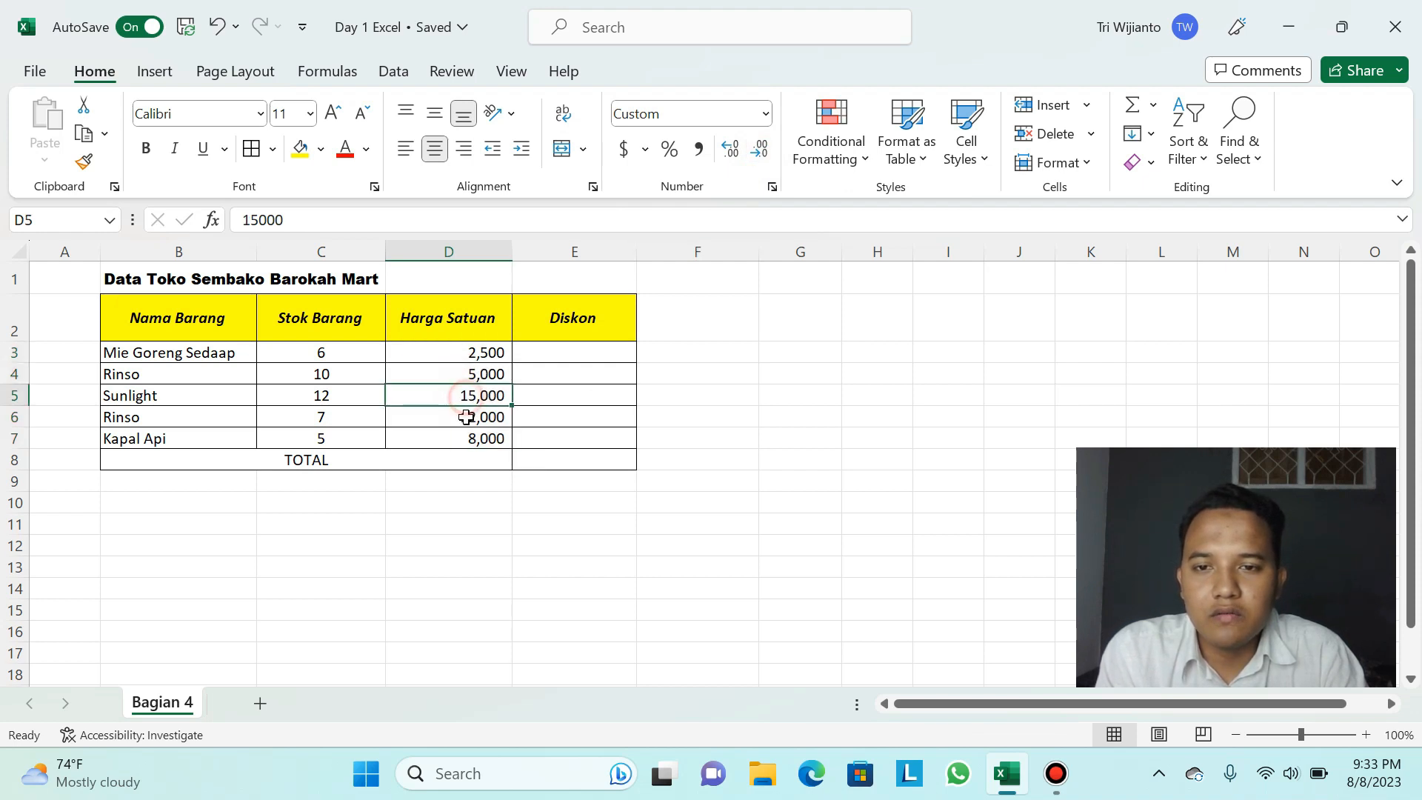
{"action": "left_click", "coordinate": [469, 354]}
{"action": "left_click", "coordinate": [465, 374]}
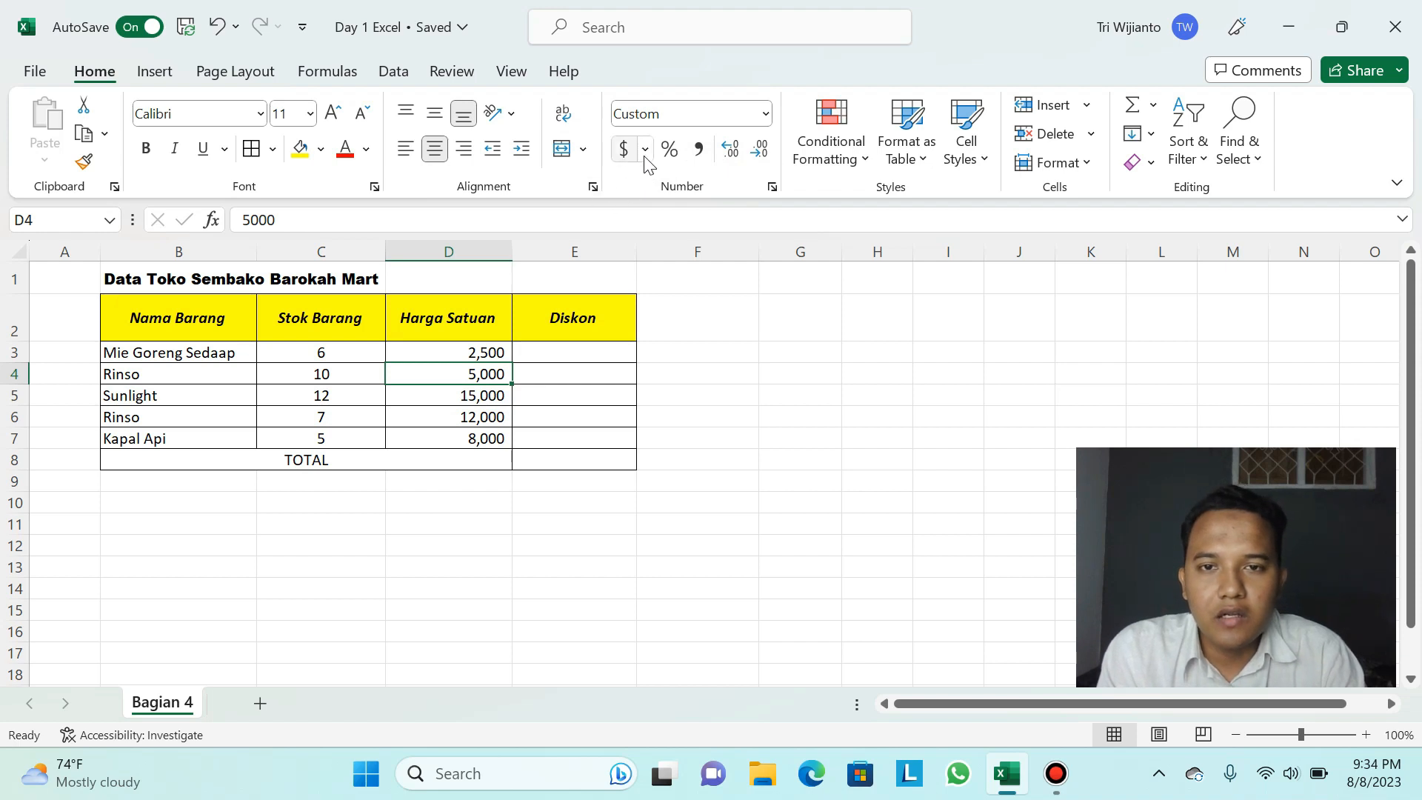
{"action": "left_click", "coordinate": [433, 391]}
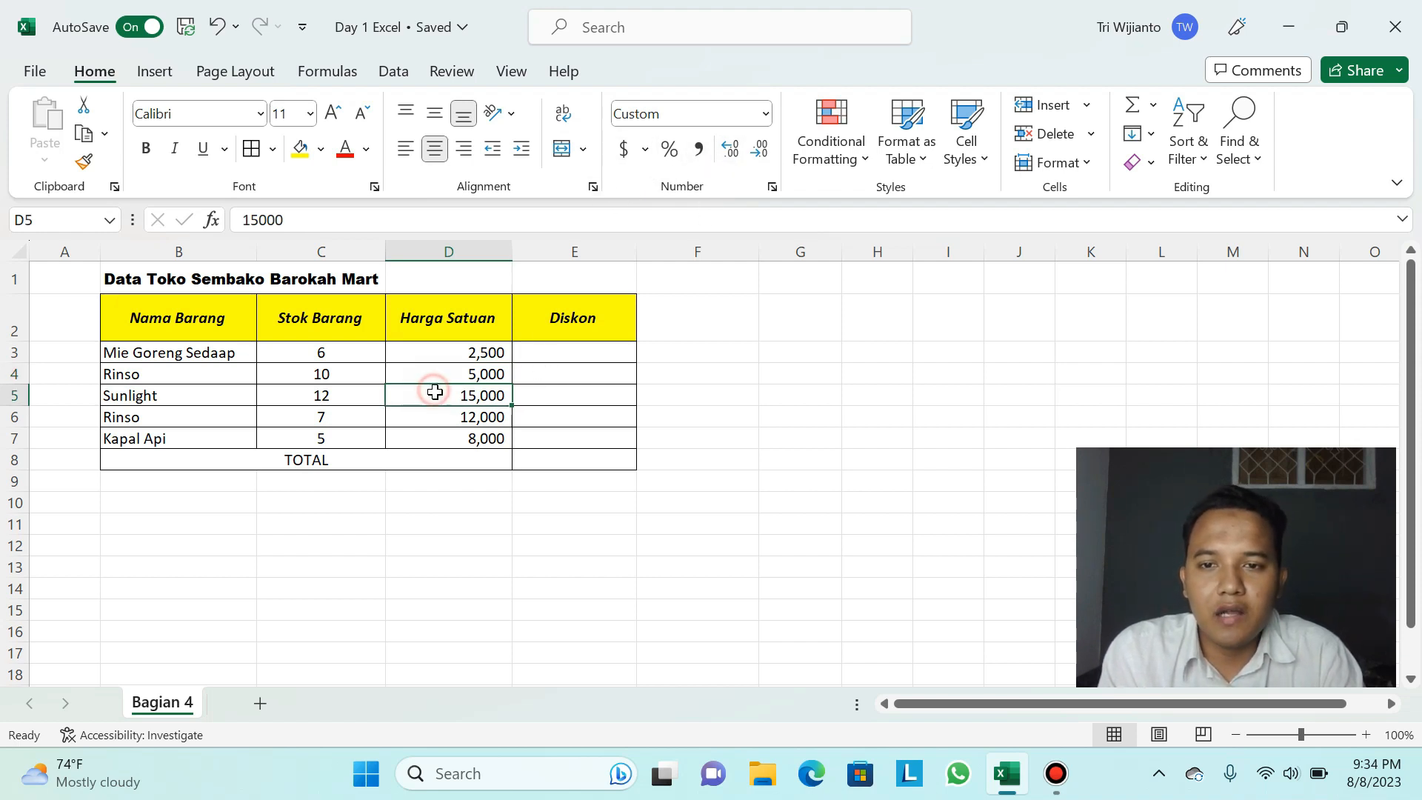
{"action": "left_click", "coordinate": [476, 353]}
{"action": "left_click", "coordinate": [480, 375]}
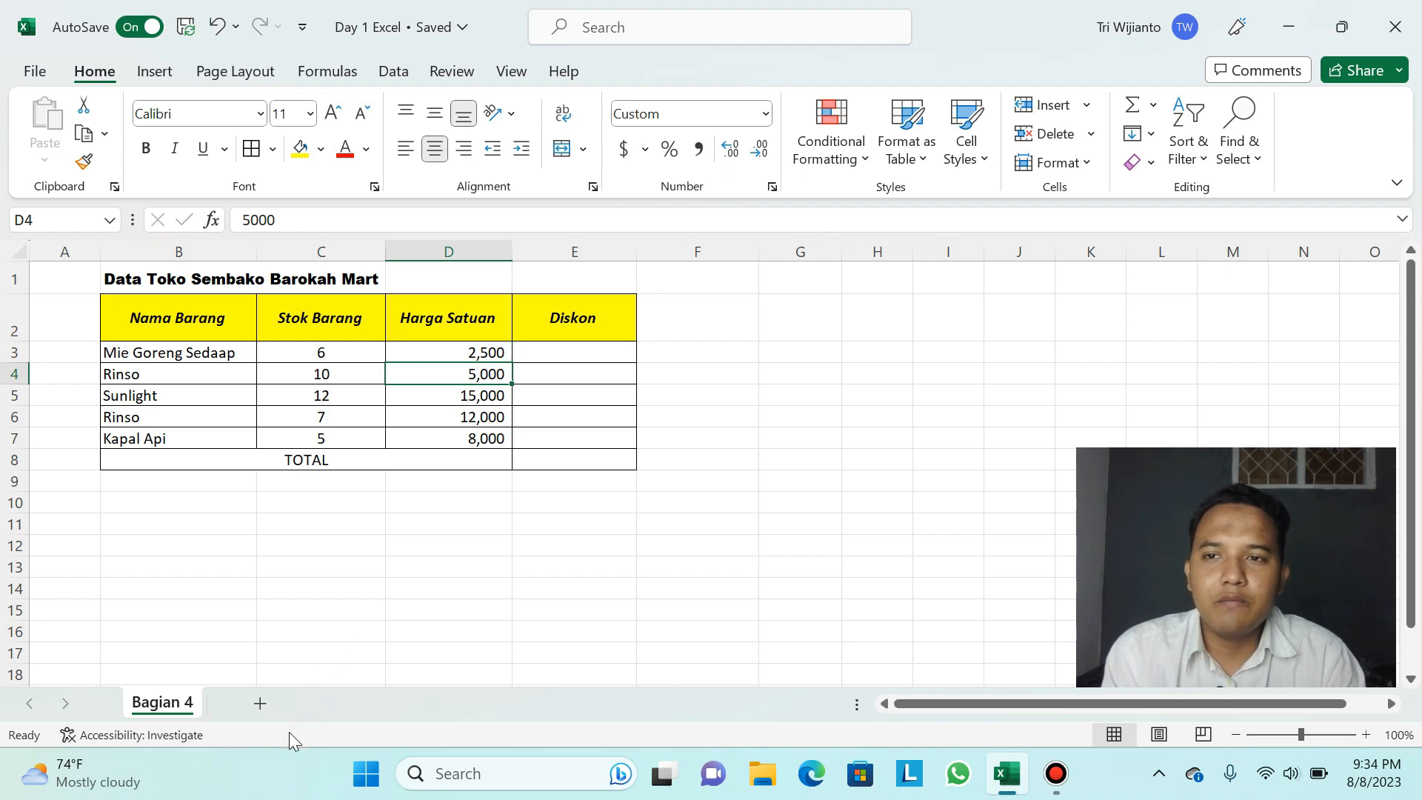
{"action": "left_click", "coordinate": [463, 354]}
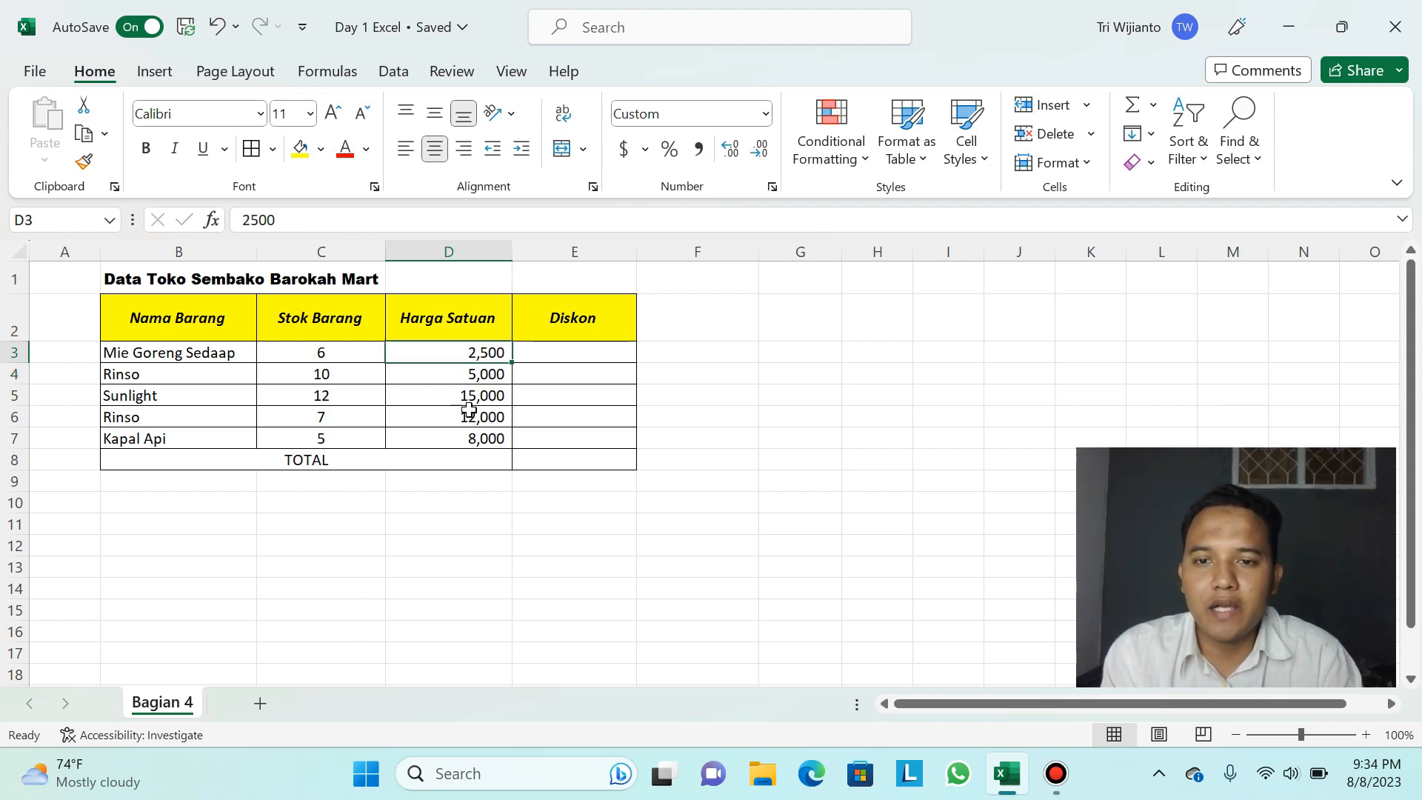
{"action": "left_click", "coordinate": [463, 374]}
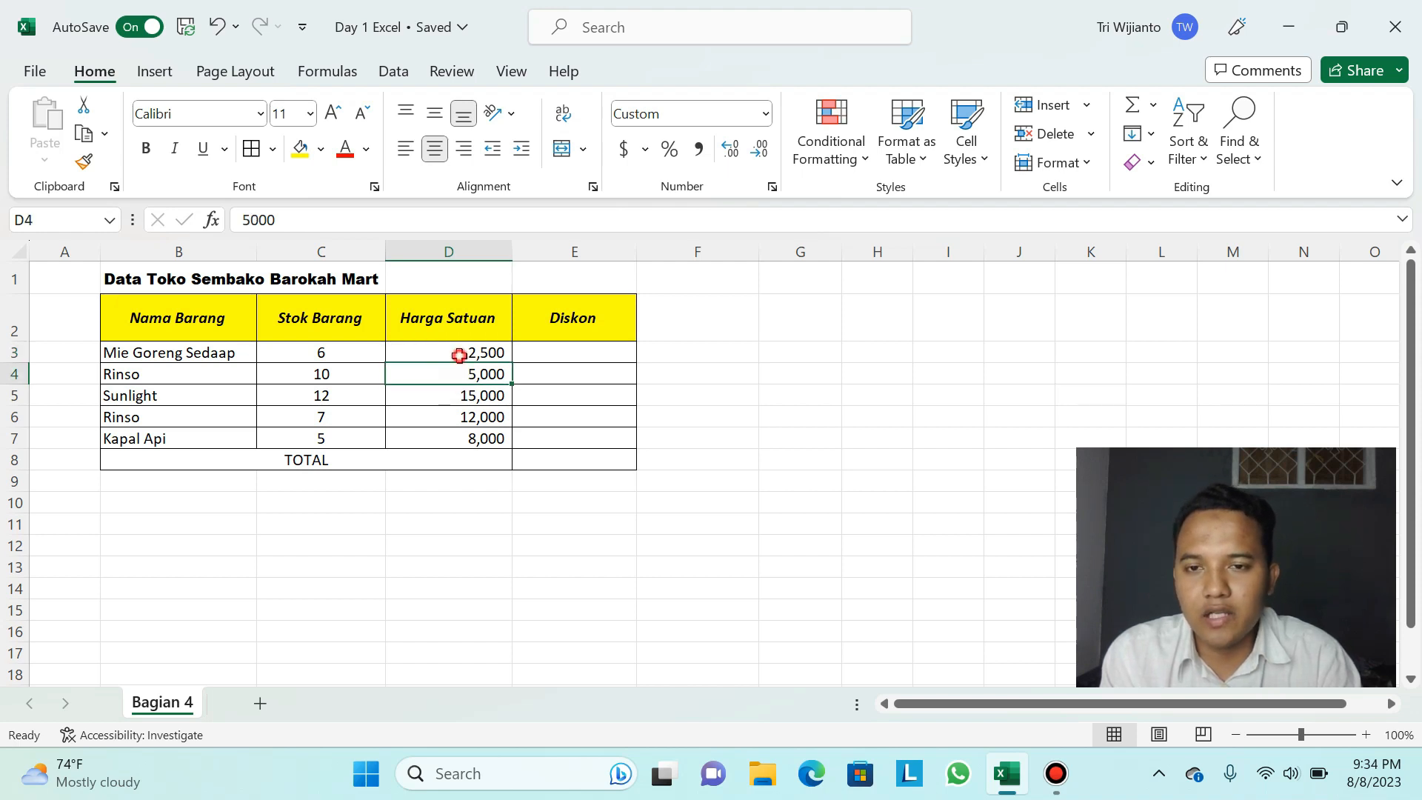
{"action": "left_click_drag", "start_coordinate": [459, 356], "coordinate": [469, 434]}
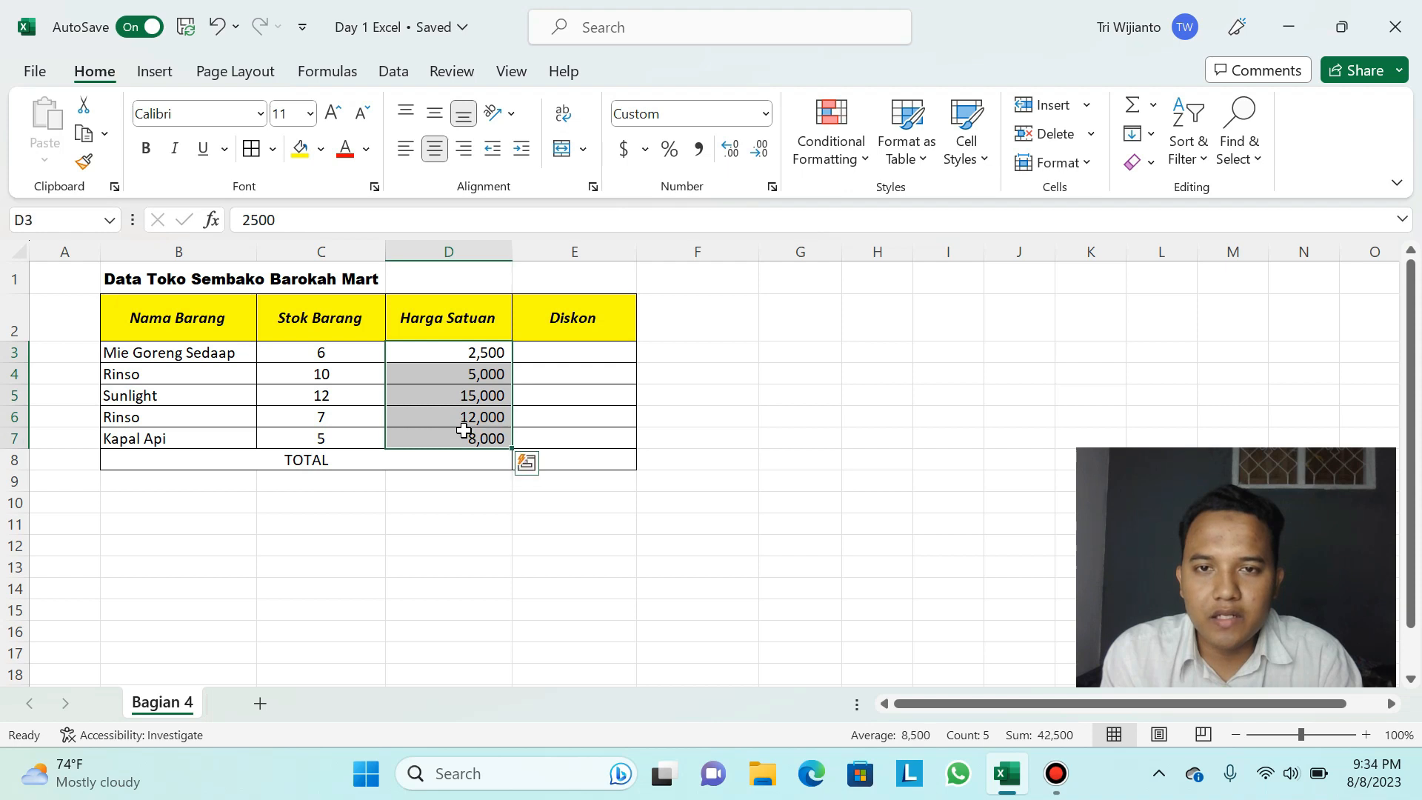
{"action": "left_click", "coordinate": [766, 114]}
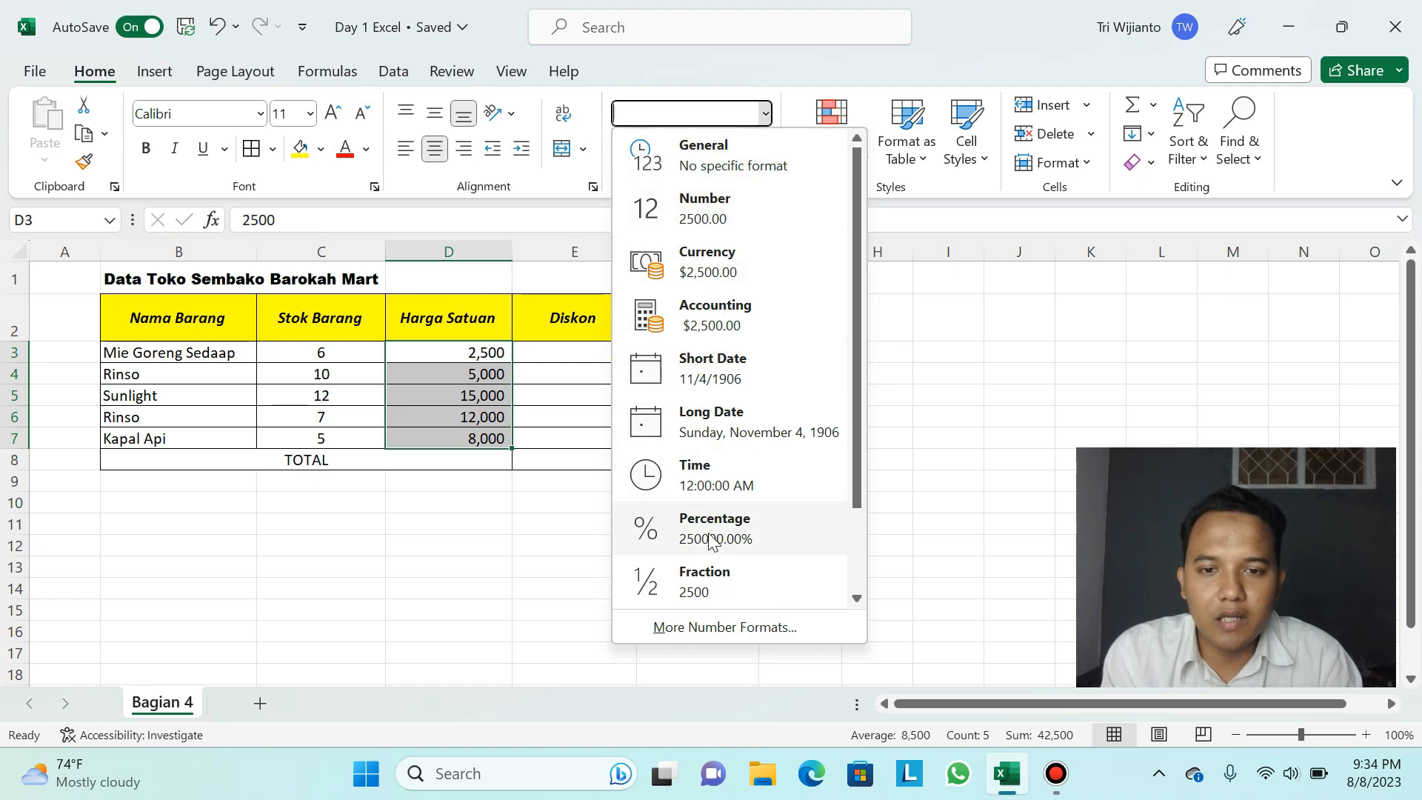
{"action": "left_click", "coordinate": [724, 628]}
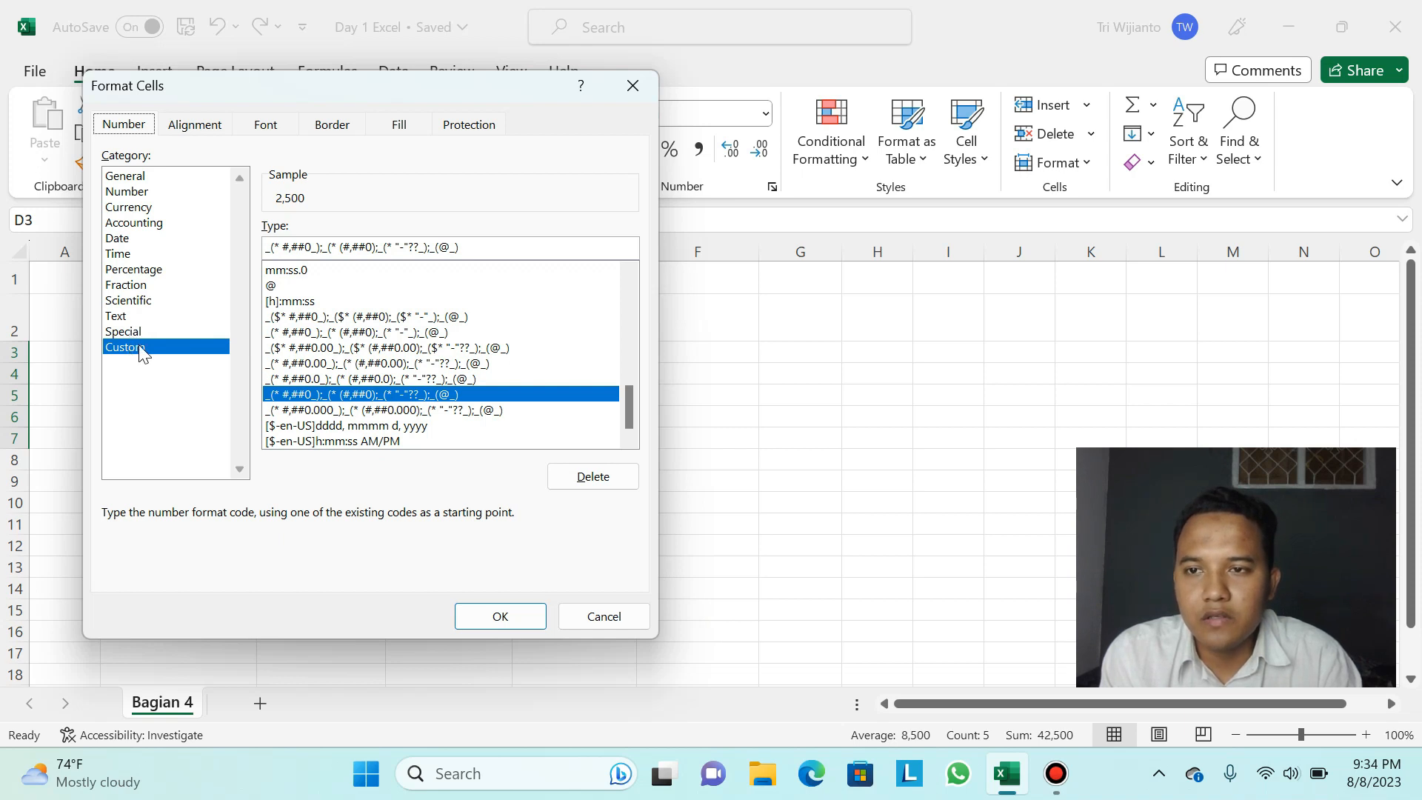
{"action": "left_click", "coordinate": [146, 210]}
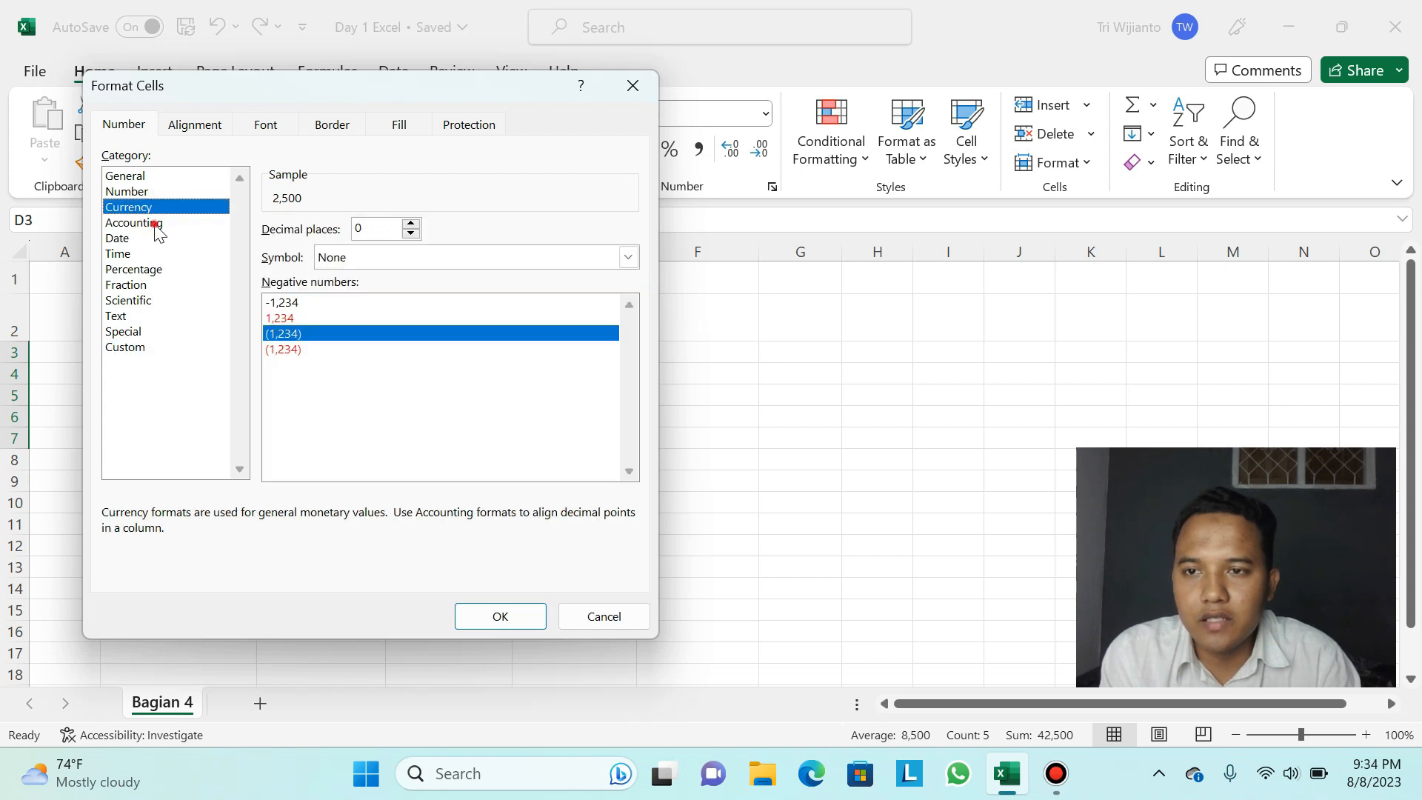
{"action": "left_click", "coordinate": [158, 225]}
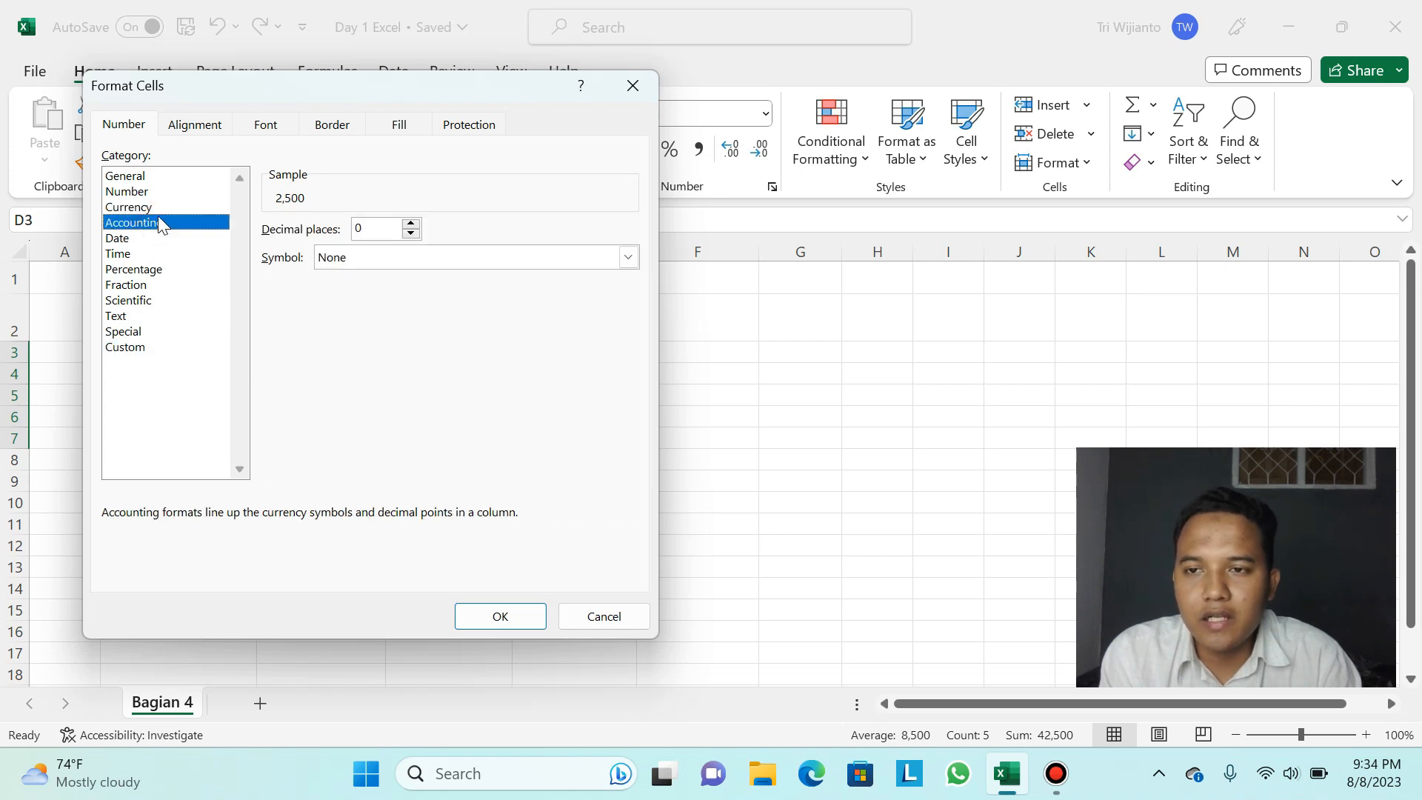
{"action": "left_click", "coordinate": [629, 258]}
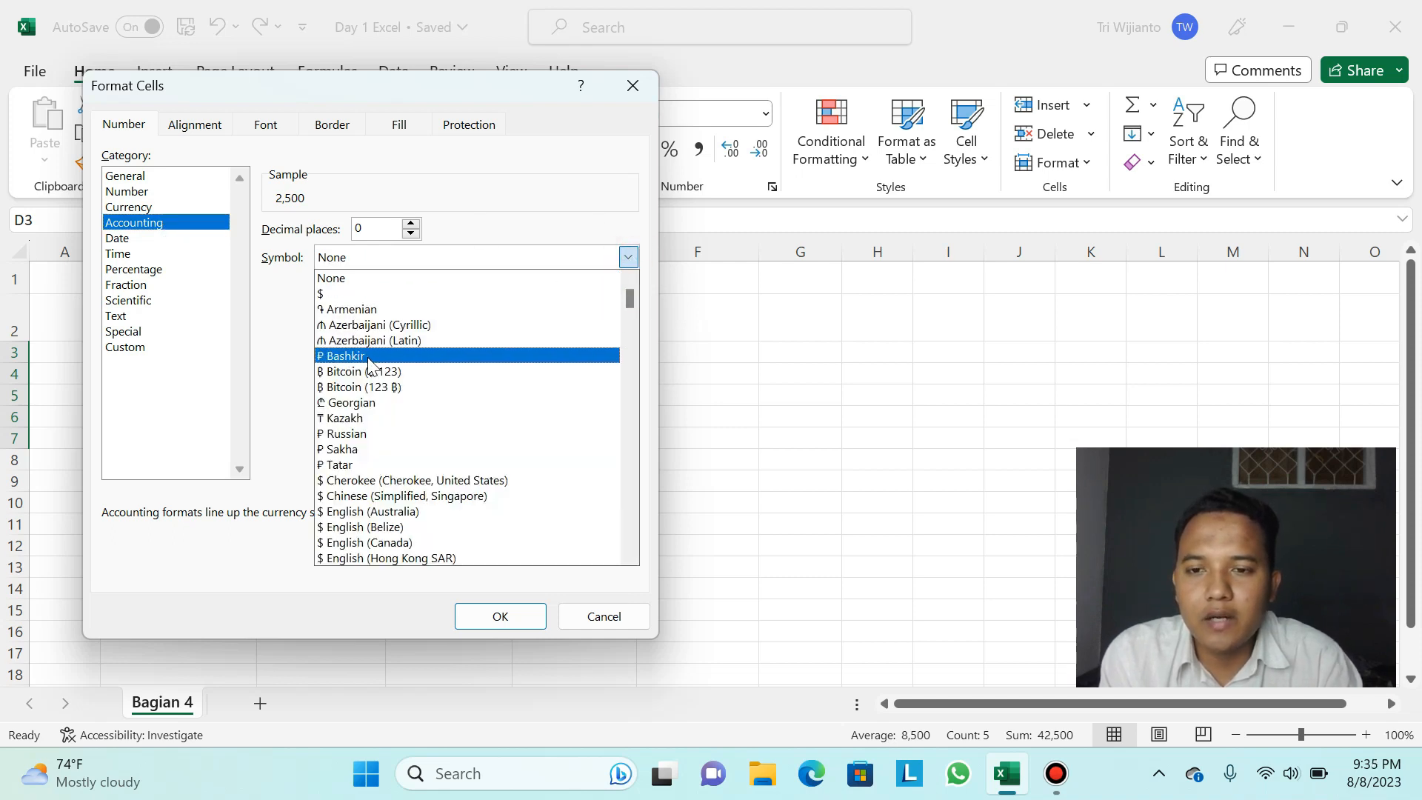
{"action": "left_click", "coordinate": [624, 86]}
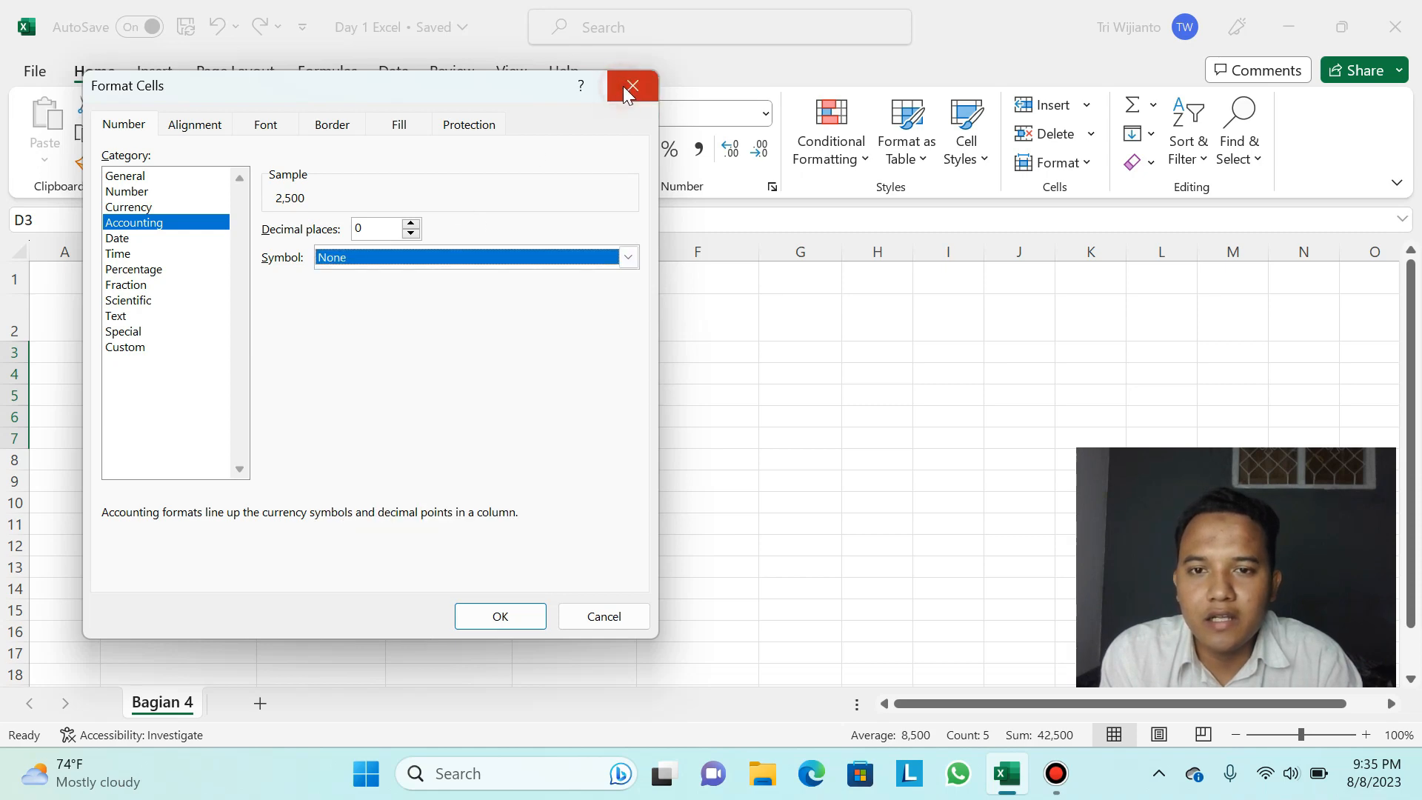
{"action": "left_click", "coordinate": [623, 86]}
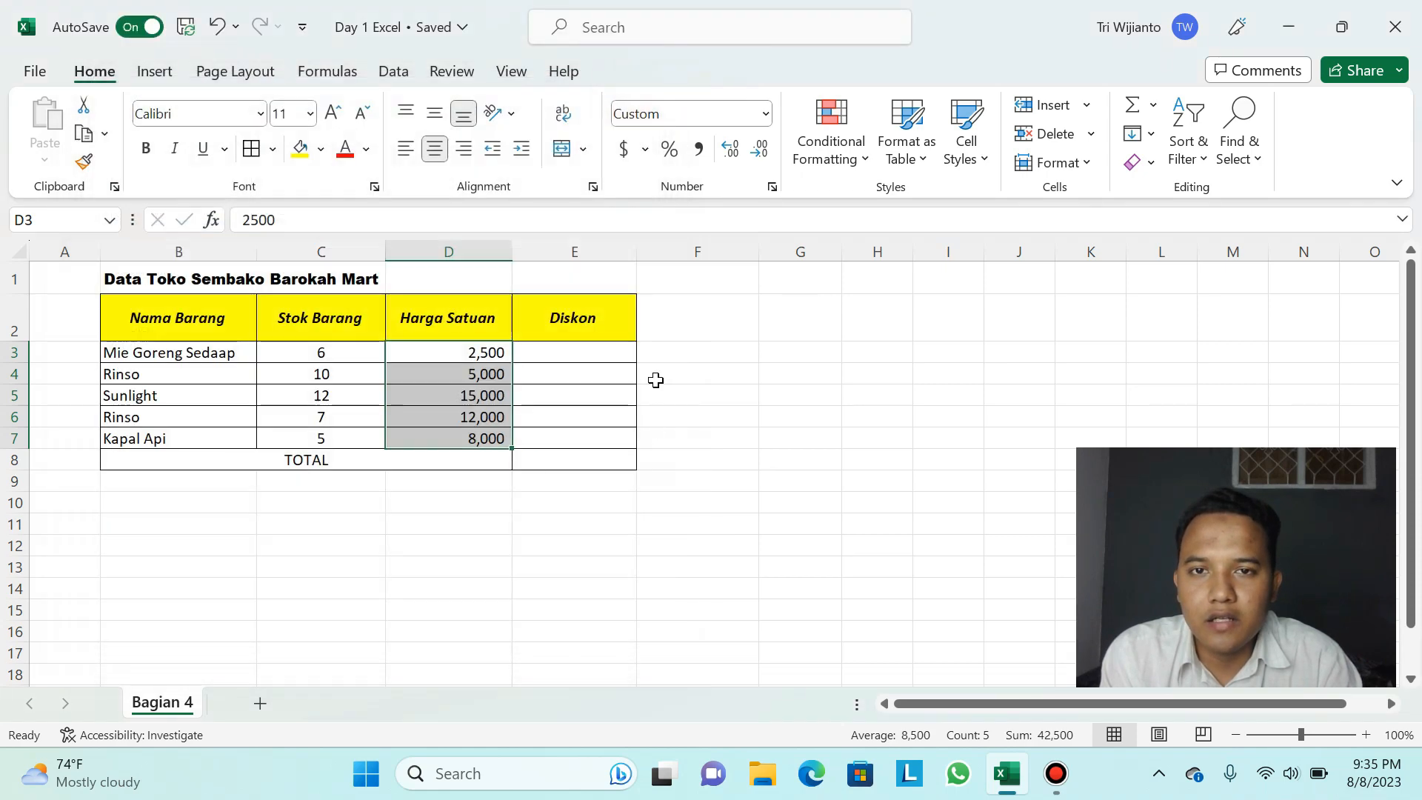
Step: Open the full number format settings for the Harga Satuan prices in D3:D7 and choose the Accounting category
{"action": "left_click", "coordinate": [538, 518]}
{"action": "left_click", "coordinate": [456, 357]}
{"action": "left_click_drag", "start_coordinate": [455, 357], "coordinate": [457, 439]}
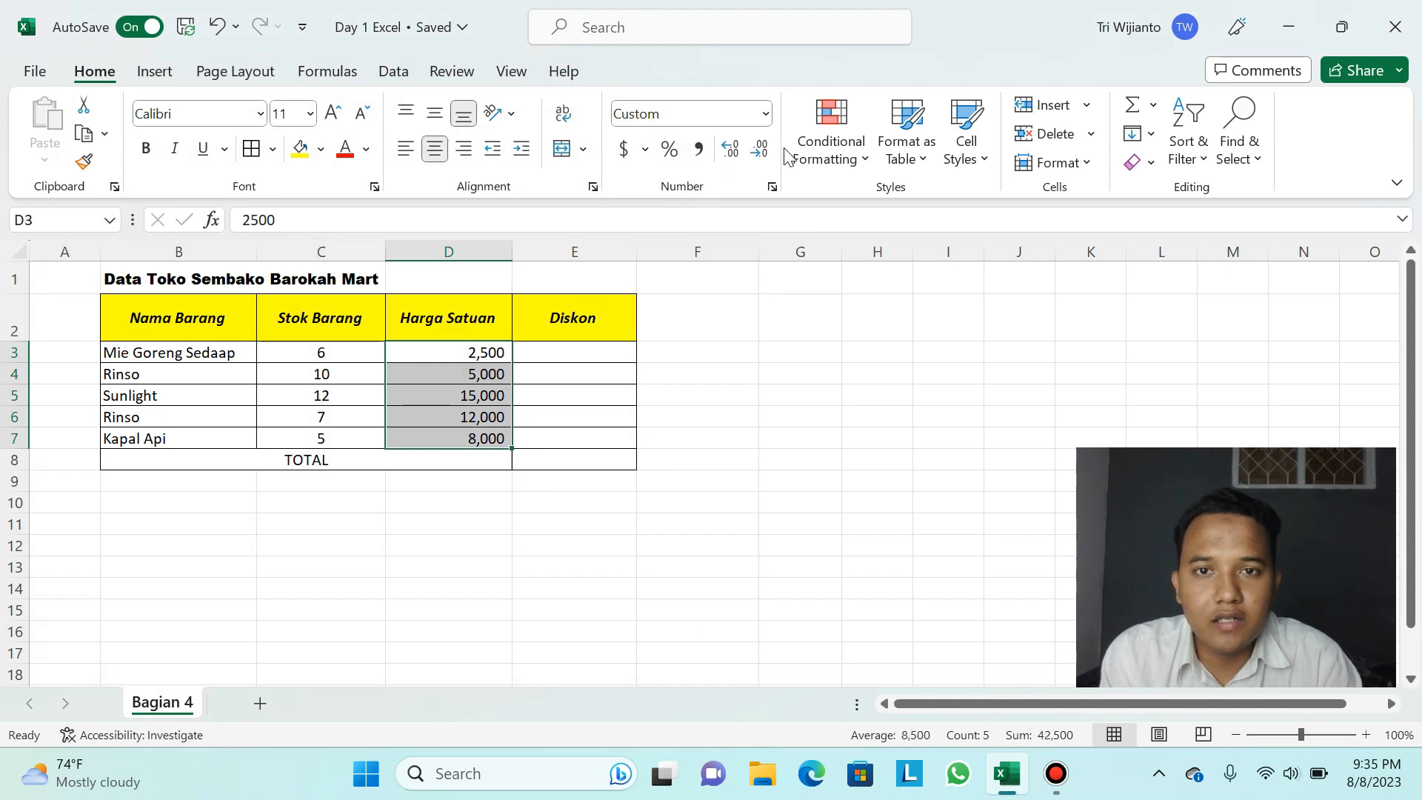
{"action": "left_click", "coordinate": [766, 114]}
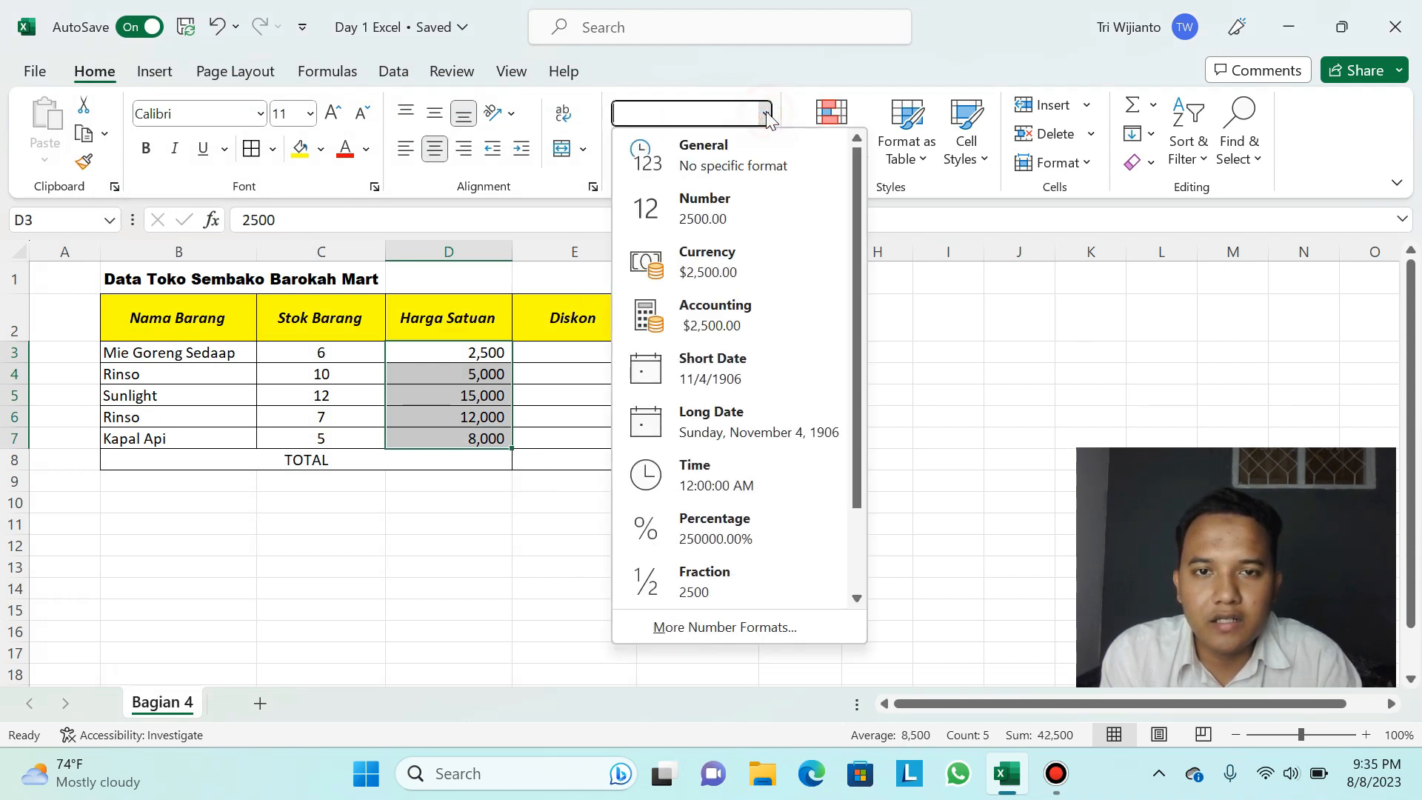
{"action": "left_click", "coordinate": [723, 628]}
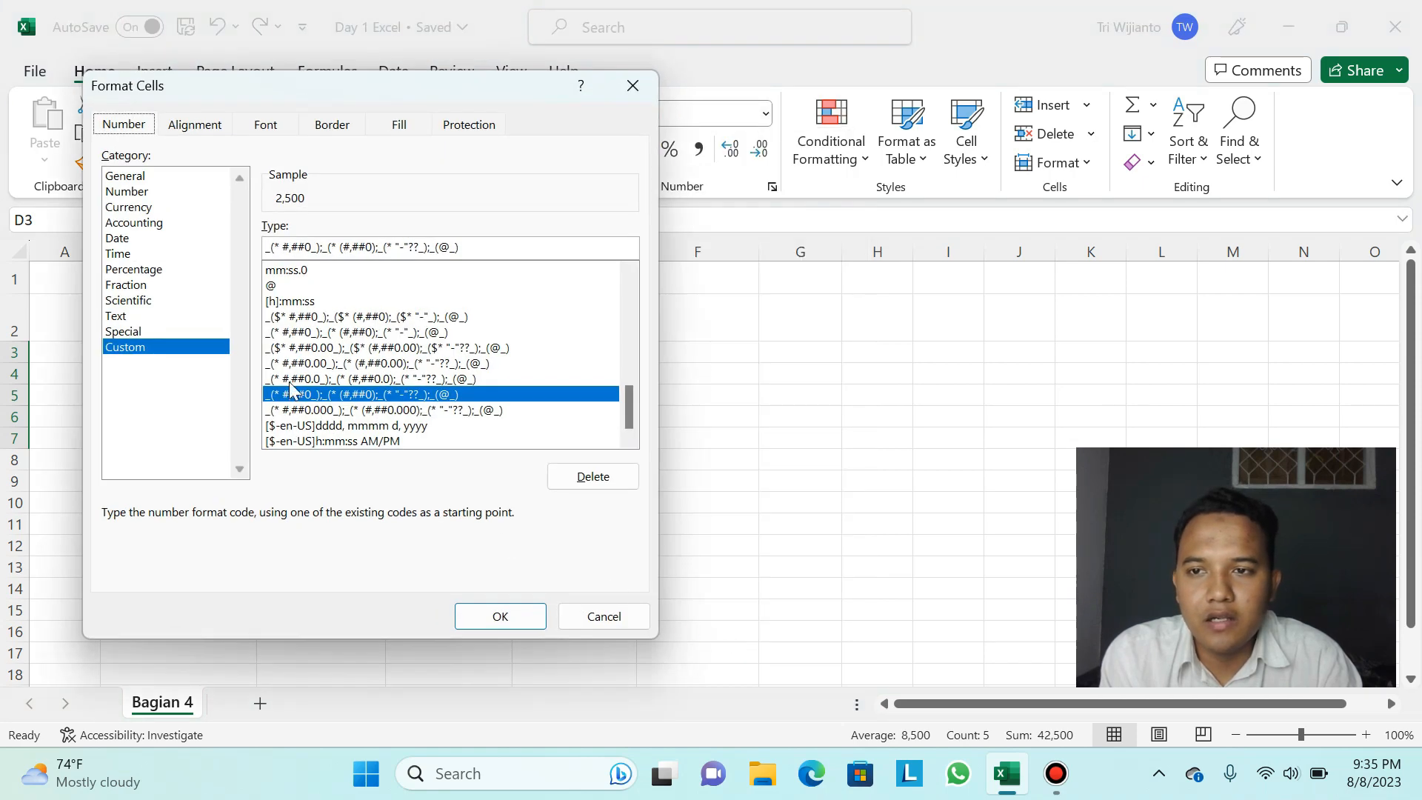
{"action": "left_click", "coordinate": [137, 223]}
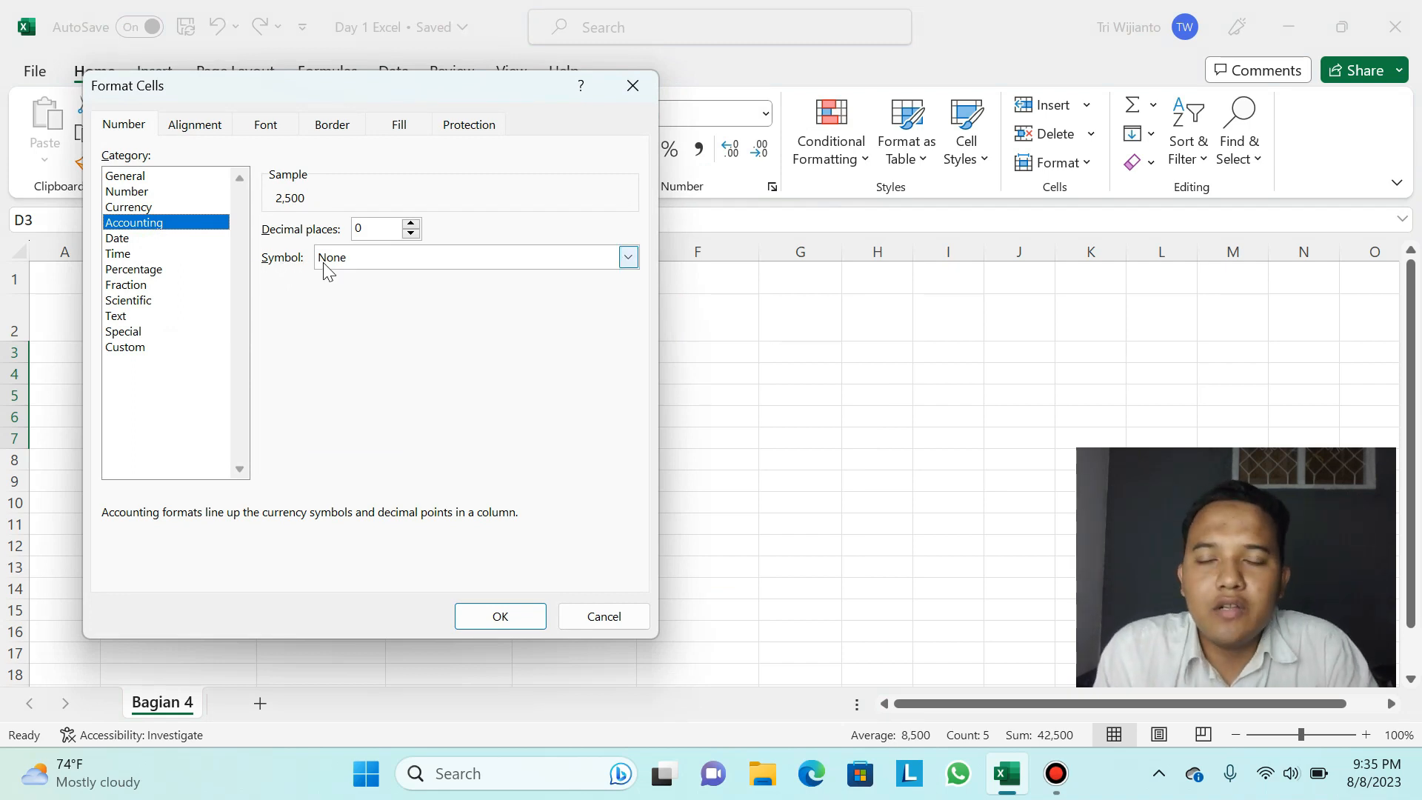
Step: Set the accounting currency symbol to Rp Indonesian and apply the format to the selected prices
{"action": "left_click", "coordinate": [628, 257]}
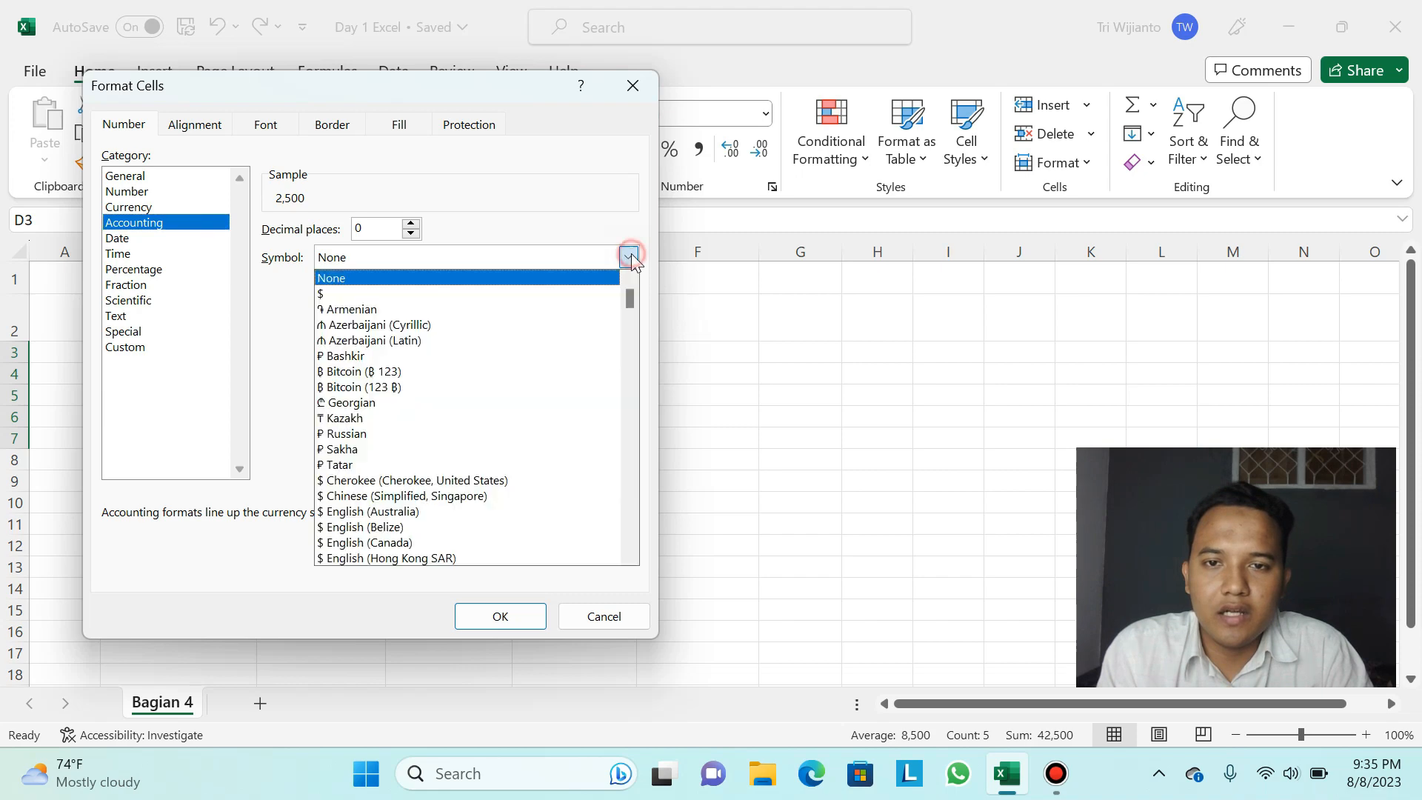
{"action": "scroll", "coordinate": [459, 400], "scroll_direction": "down", "scroll_amount": 1}
{"action": "scroll", "coordinate": [460, 400], "scroll_direction": "down", "scroll_amount": 10}
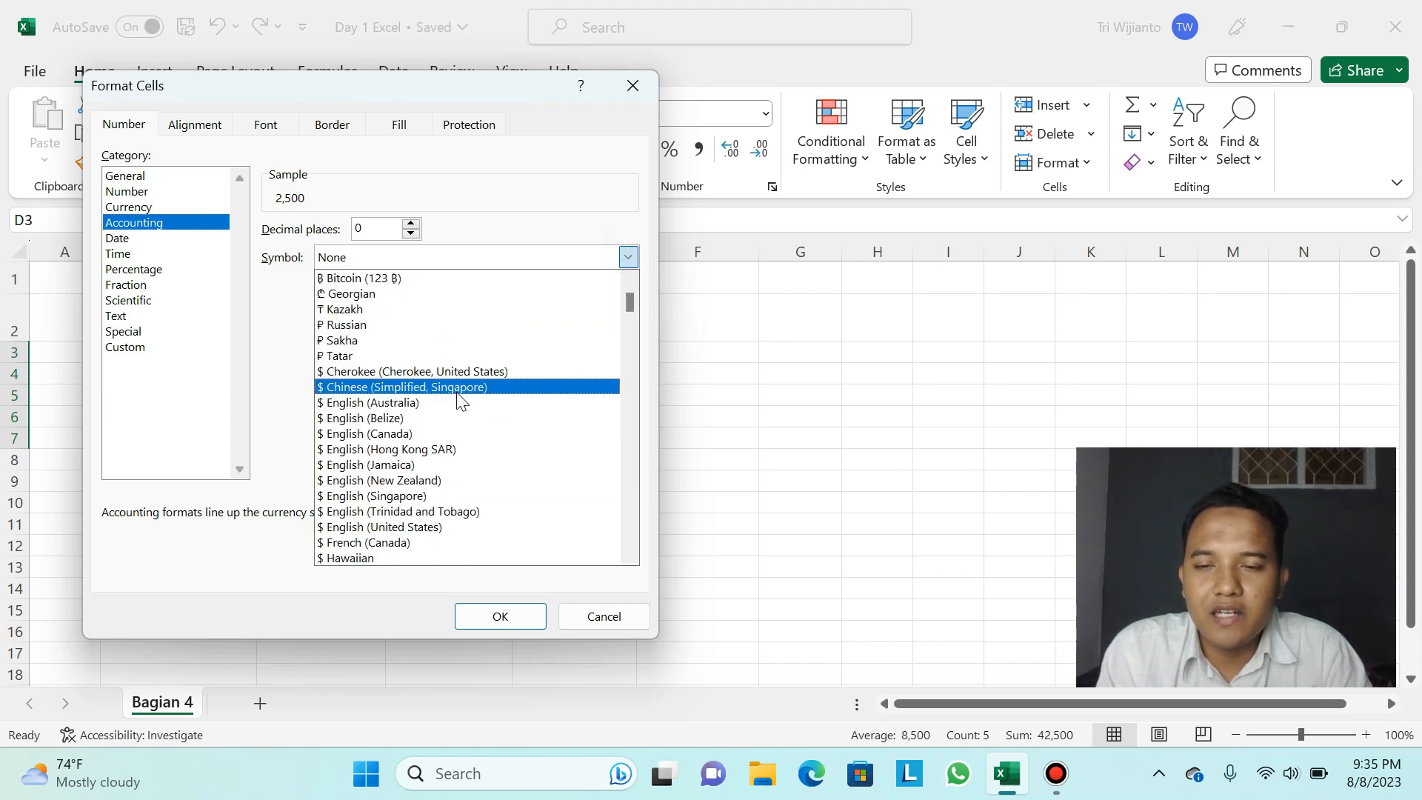
{"action": "scroll", "coordinate": [453, 398], "scroll_direction": "down", "scroll_amount": 20}
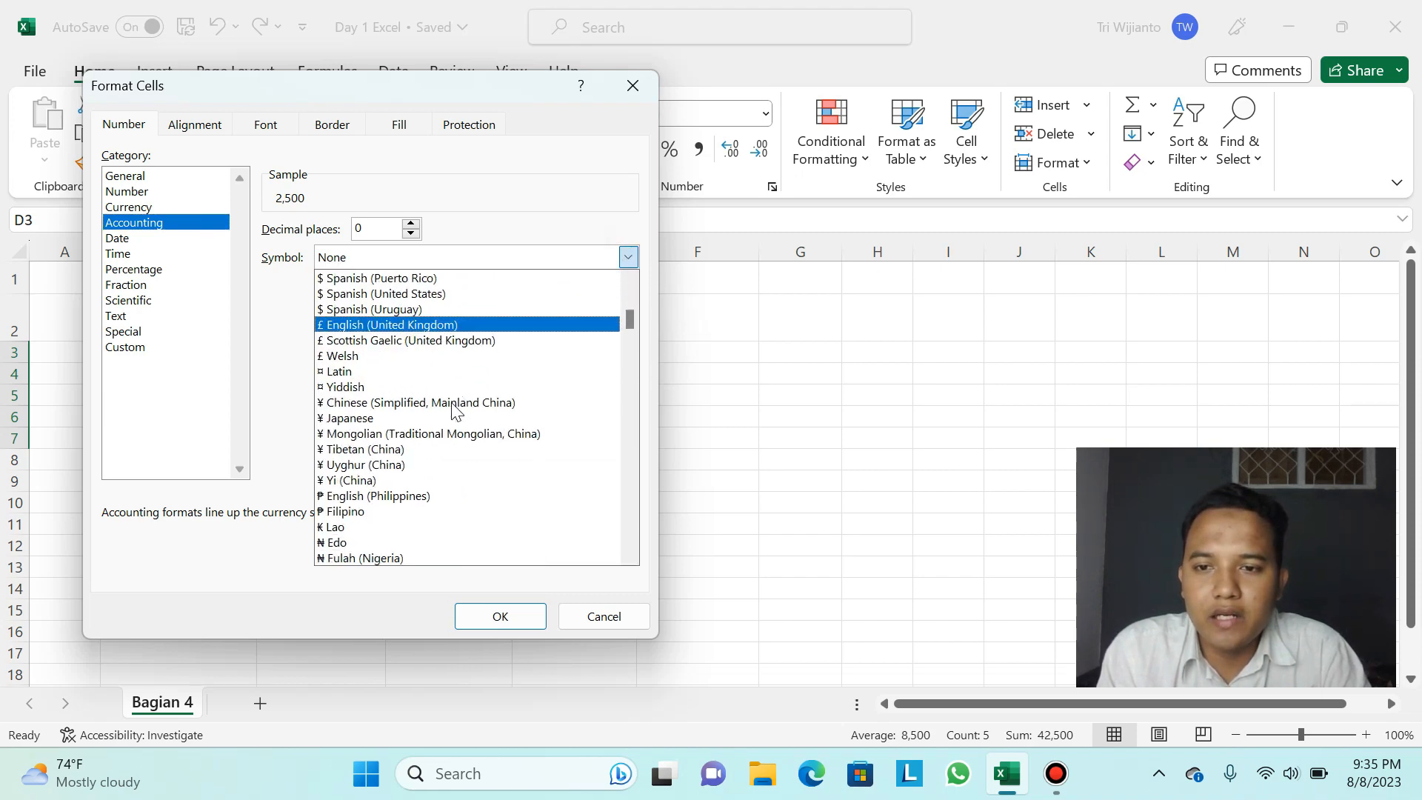
{"action": "scroll", "coordinate": [456, 404], "scroll_direction": "down", "scroll_amount": 12}
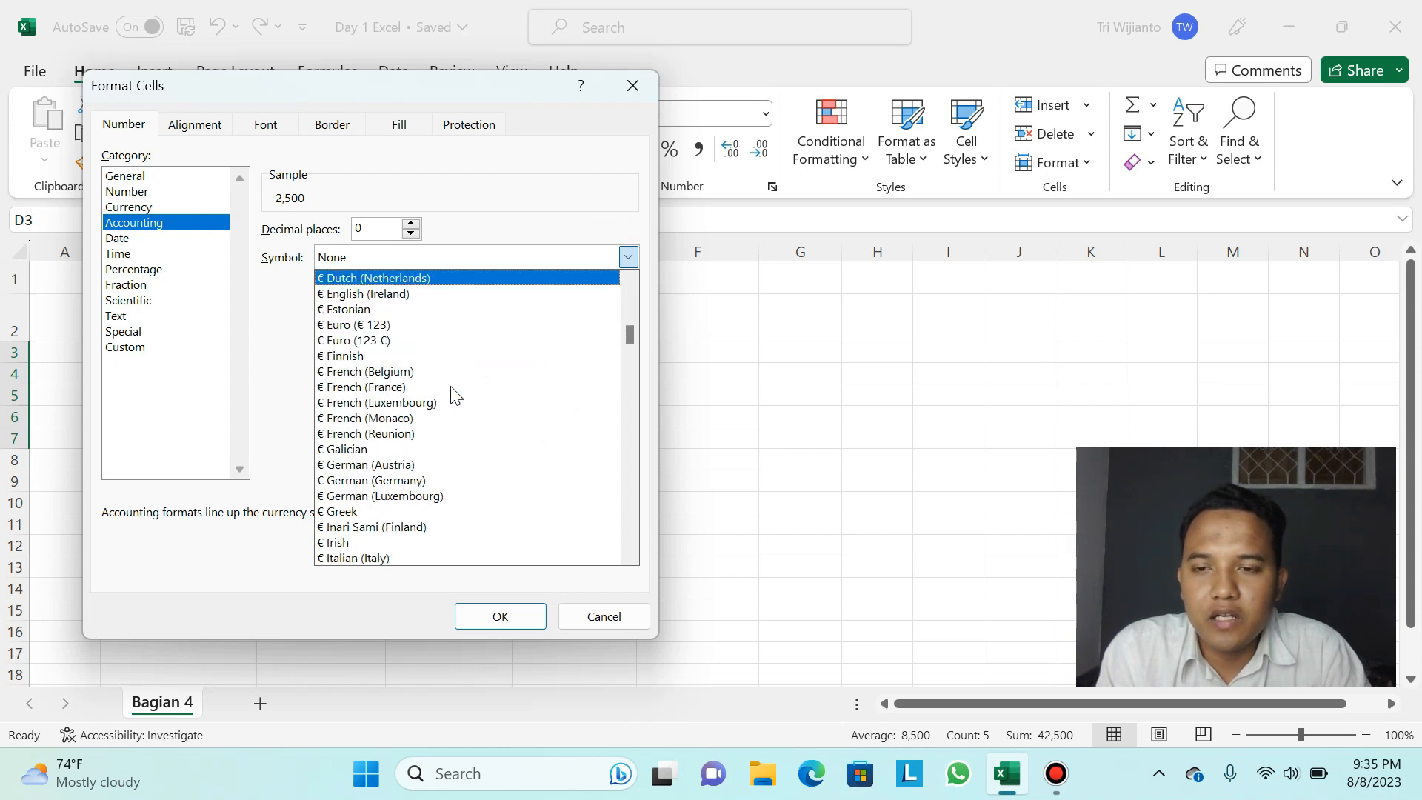
{"action": "scroll", "coordinate": [449, 397], "scroll_direction": "down", "scroll_amount": 15}
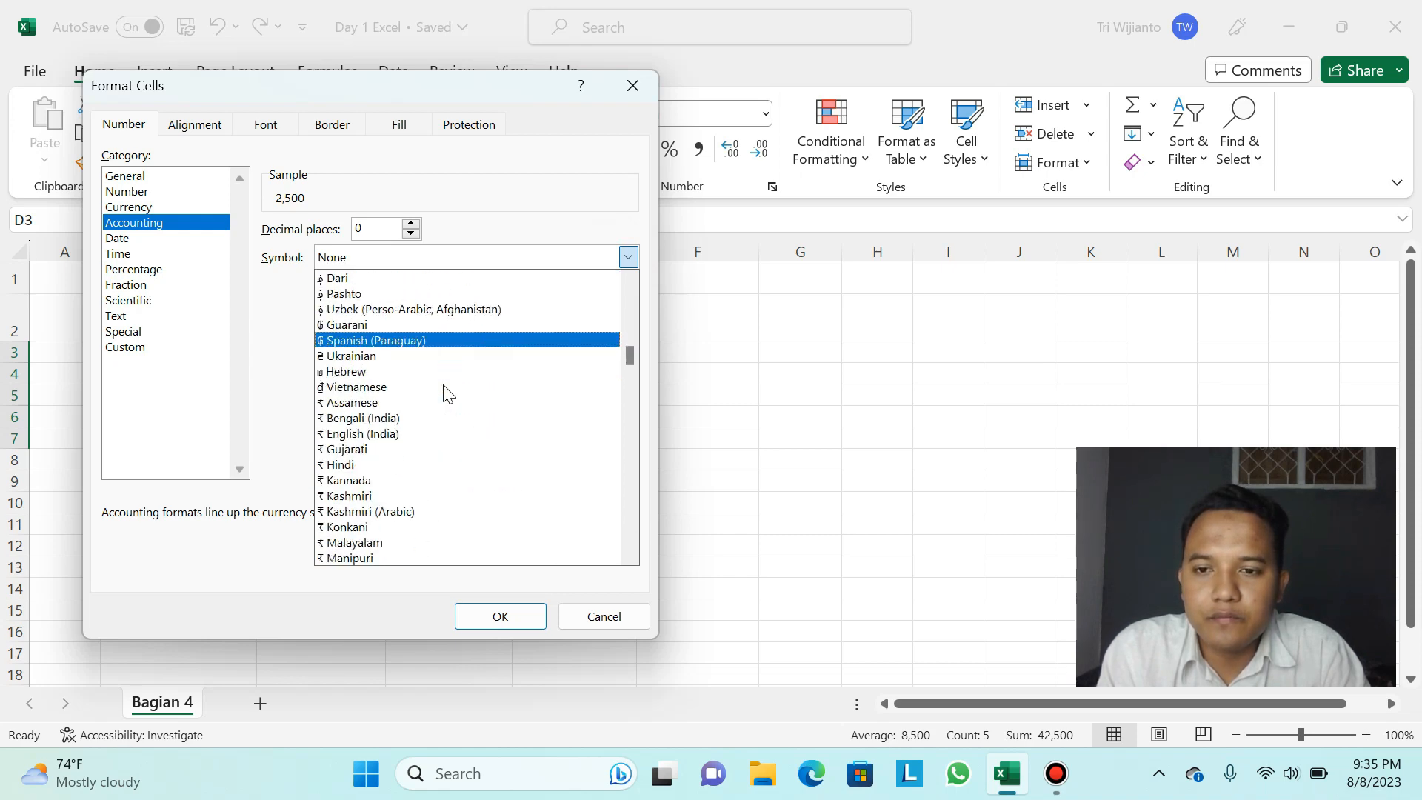
{"action": "scroll", "coordinate": [444, 386], "scroll_direction": "down", "scroll_amount": 9}
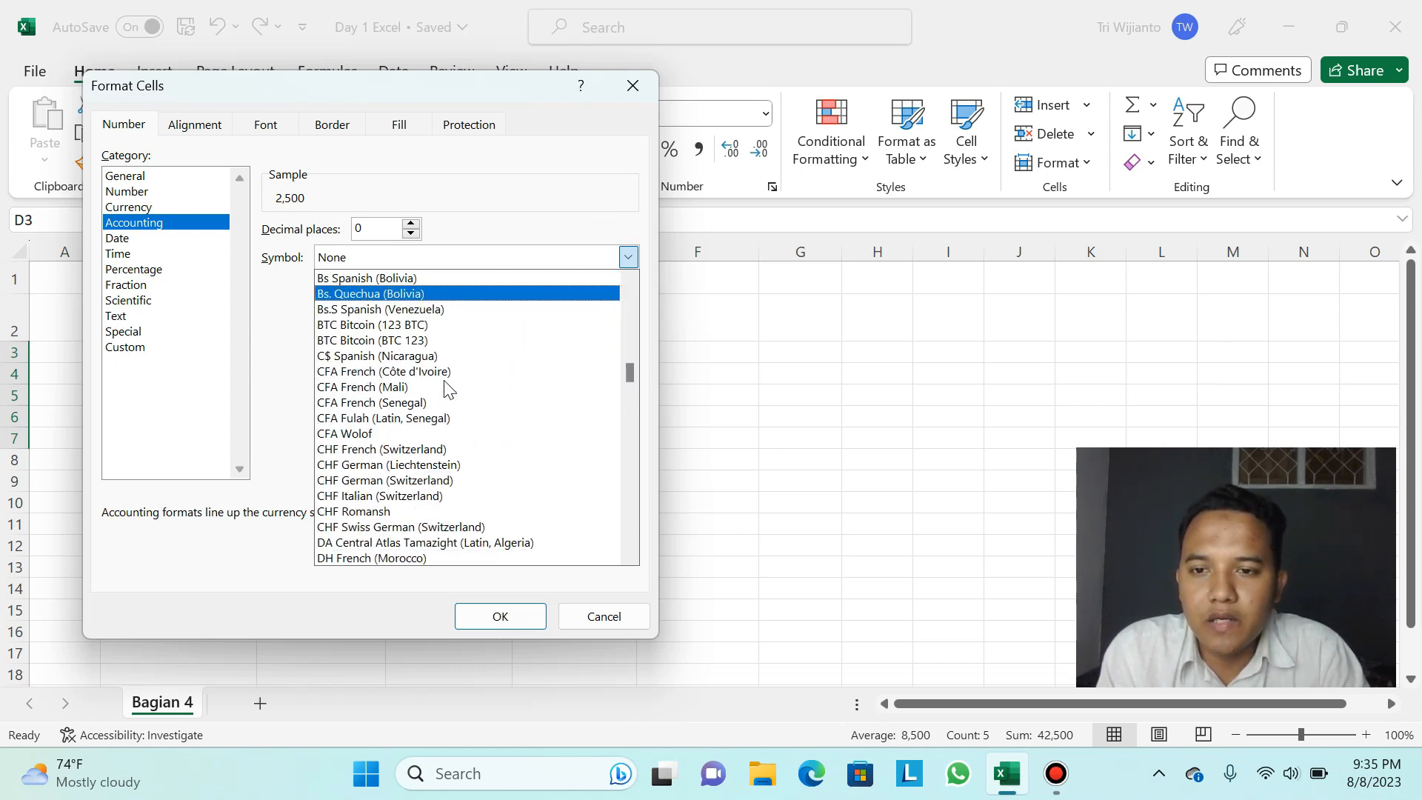
{"action": "scroll", "coordinate": [443, 379], "scroll_direction": "down", "scroll_amount": 14}
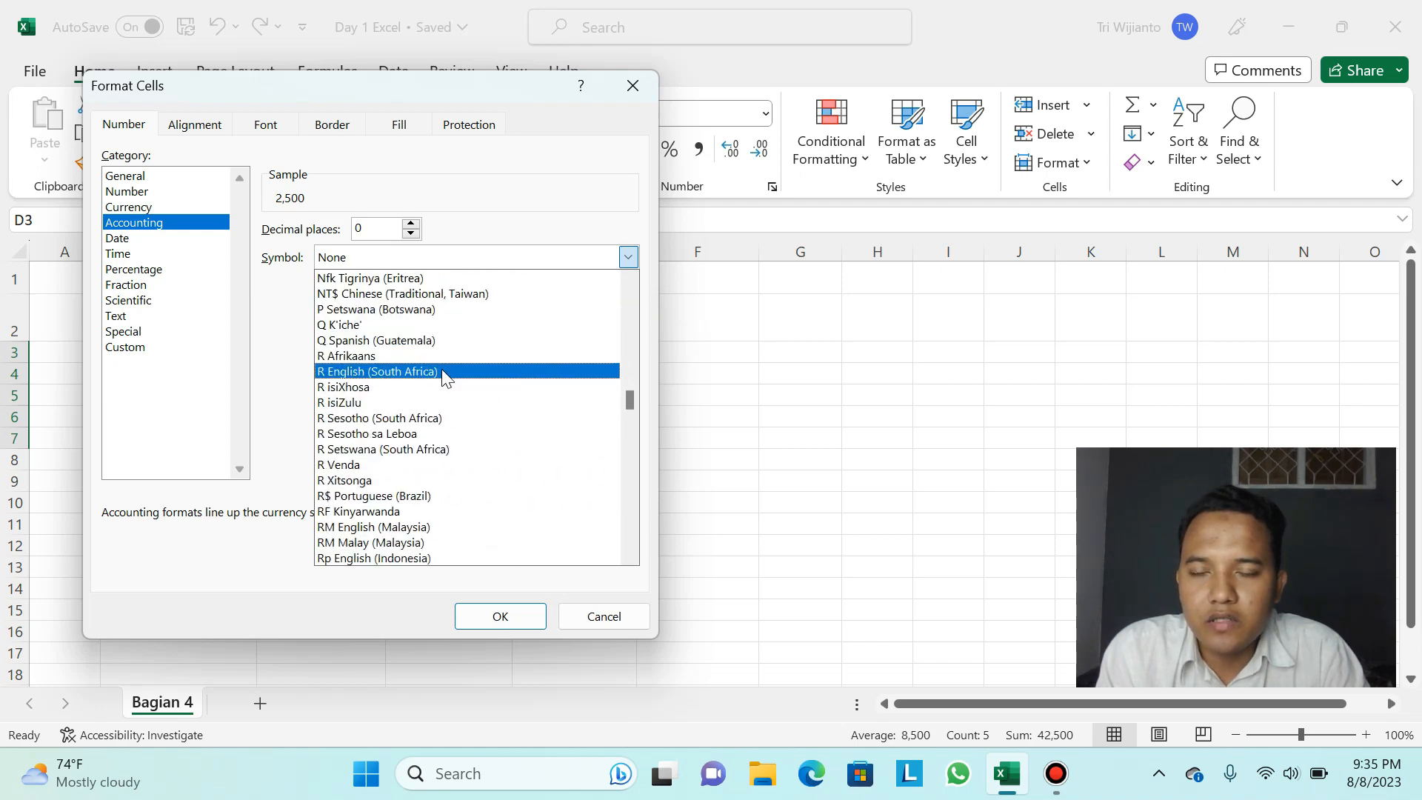
{"action": "scroll", "coordinate": [442, 378], "scroll_direction": "down", "scroll_amount": 3}
{"action": "scroll", "coordinate": [444, 381], "scroll_direction": "down", "scroll_amount": 1}
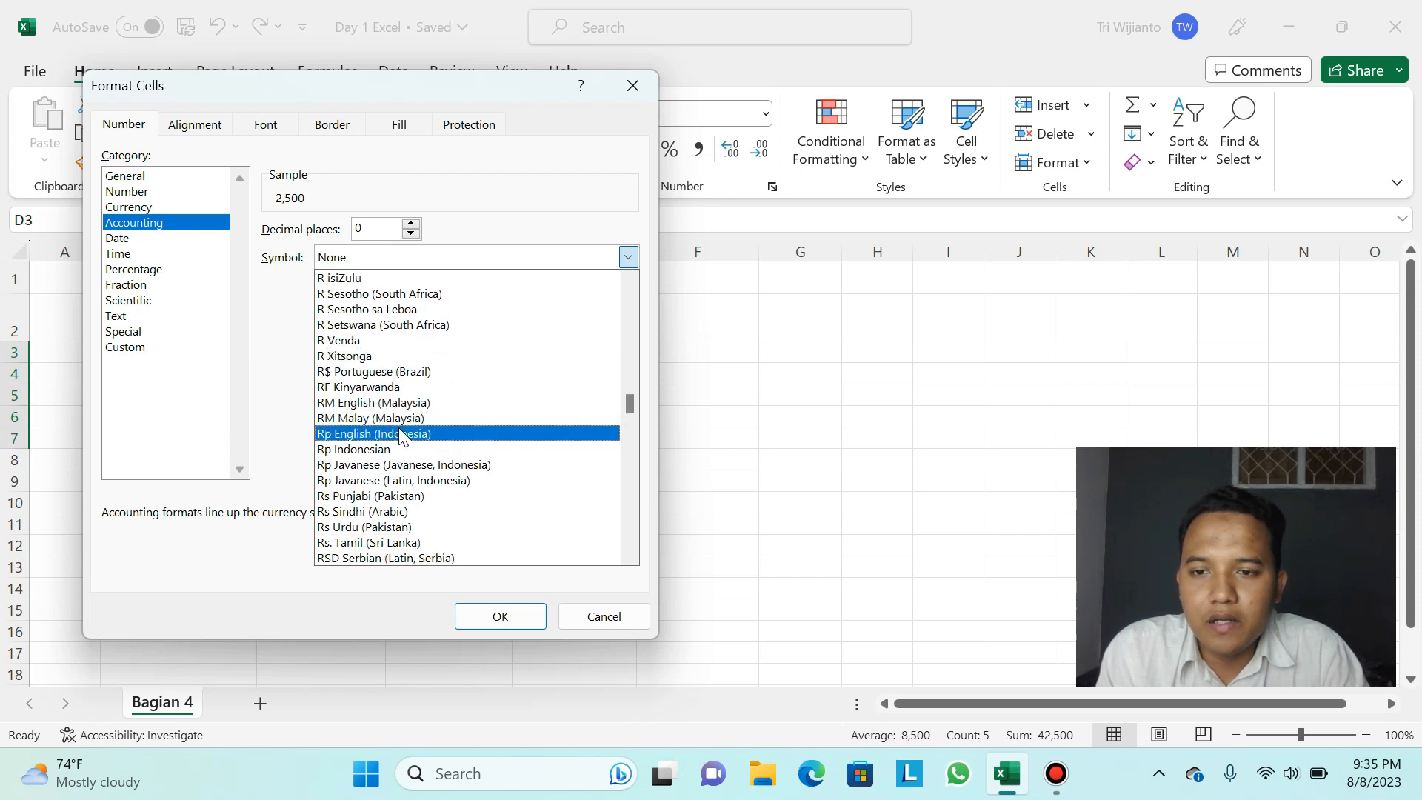
{"action": "scroll", "coordinate": [402, 424], "scroll_direction": "down", "scroll_amount": 1}
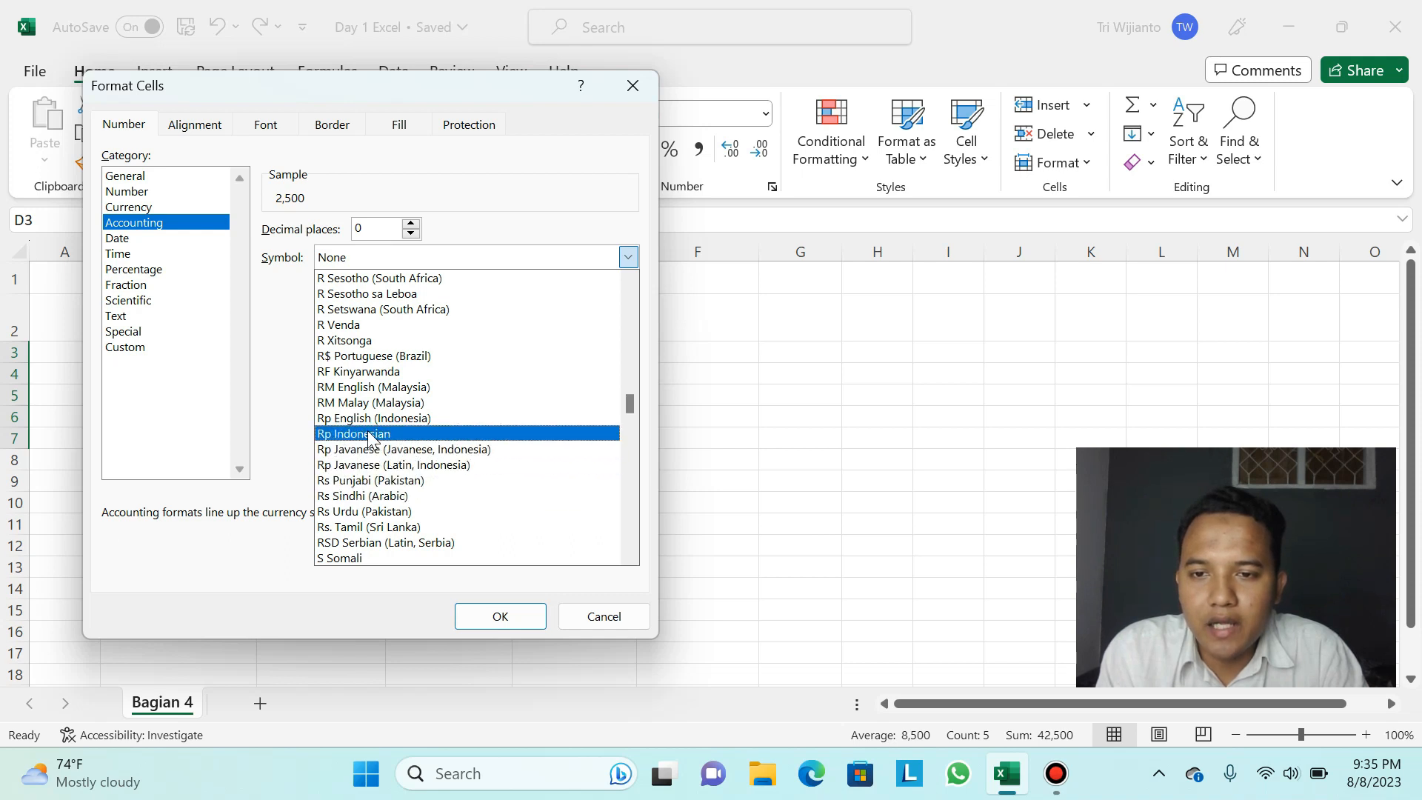
{"action": "left_click", "coordinate": [399, 436]}
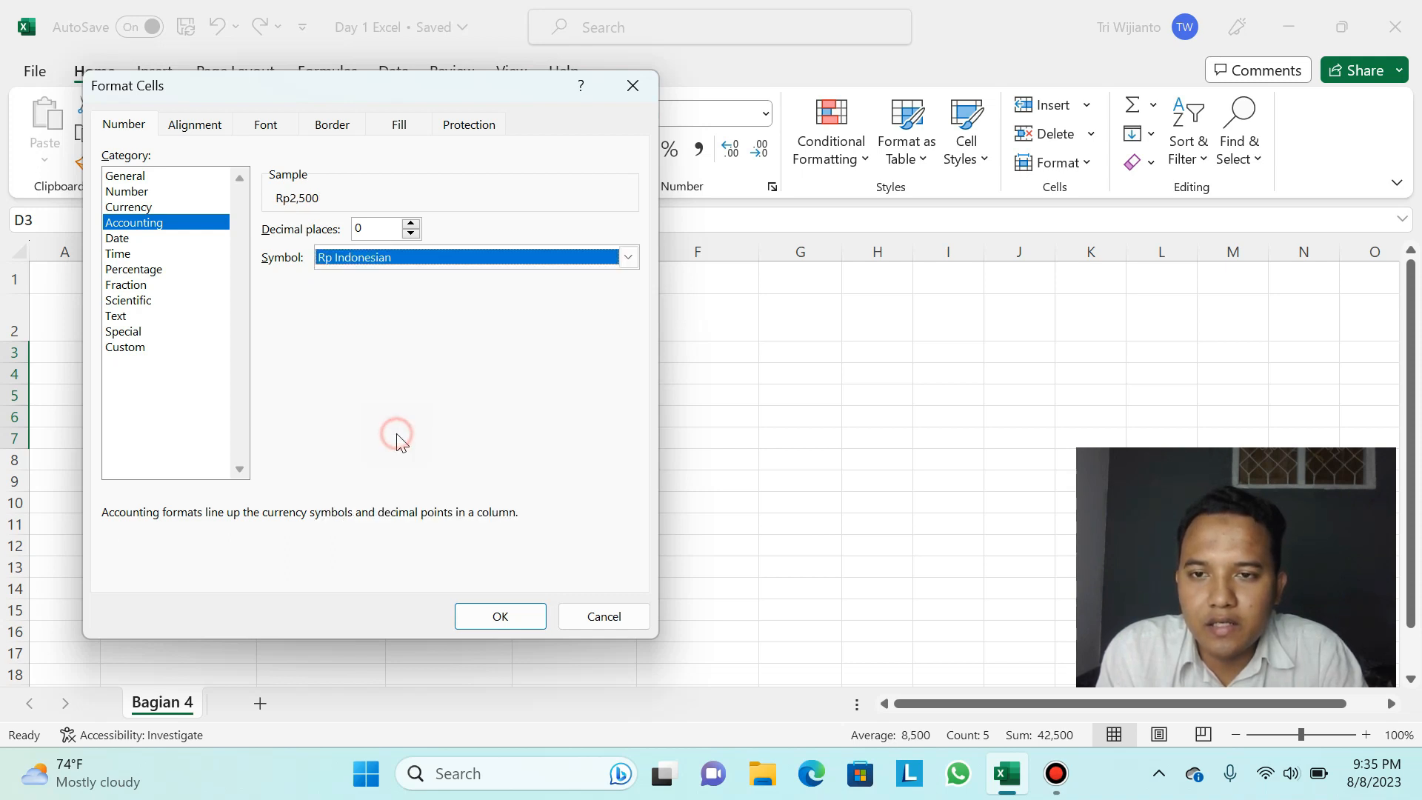
{"action": "left_click", "coordinate": [506, 620]}
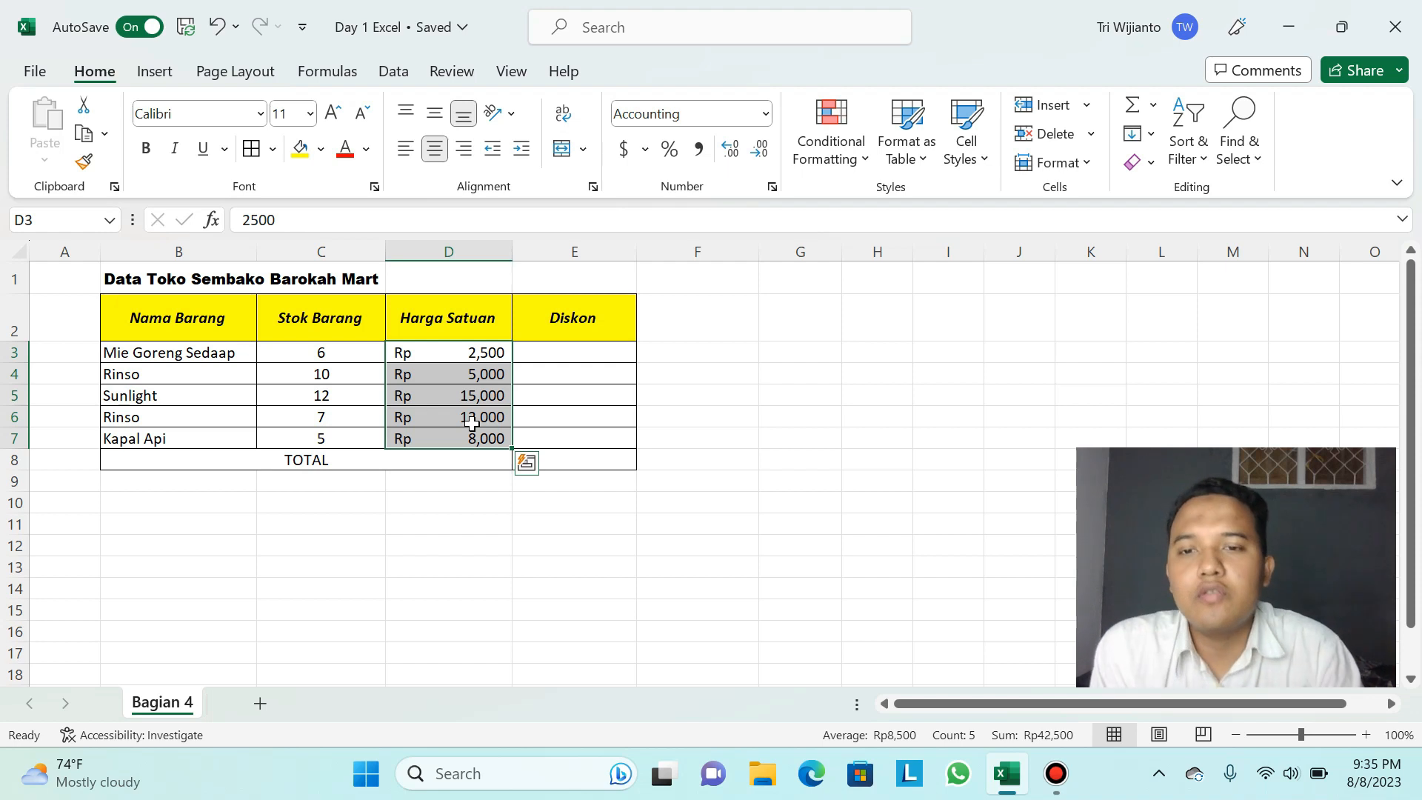
{"action": "left_click", "coordinate": [441, 376]}
{"action": "left_click", "coordinate": [446, 353]}
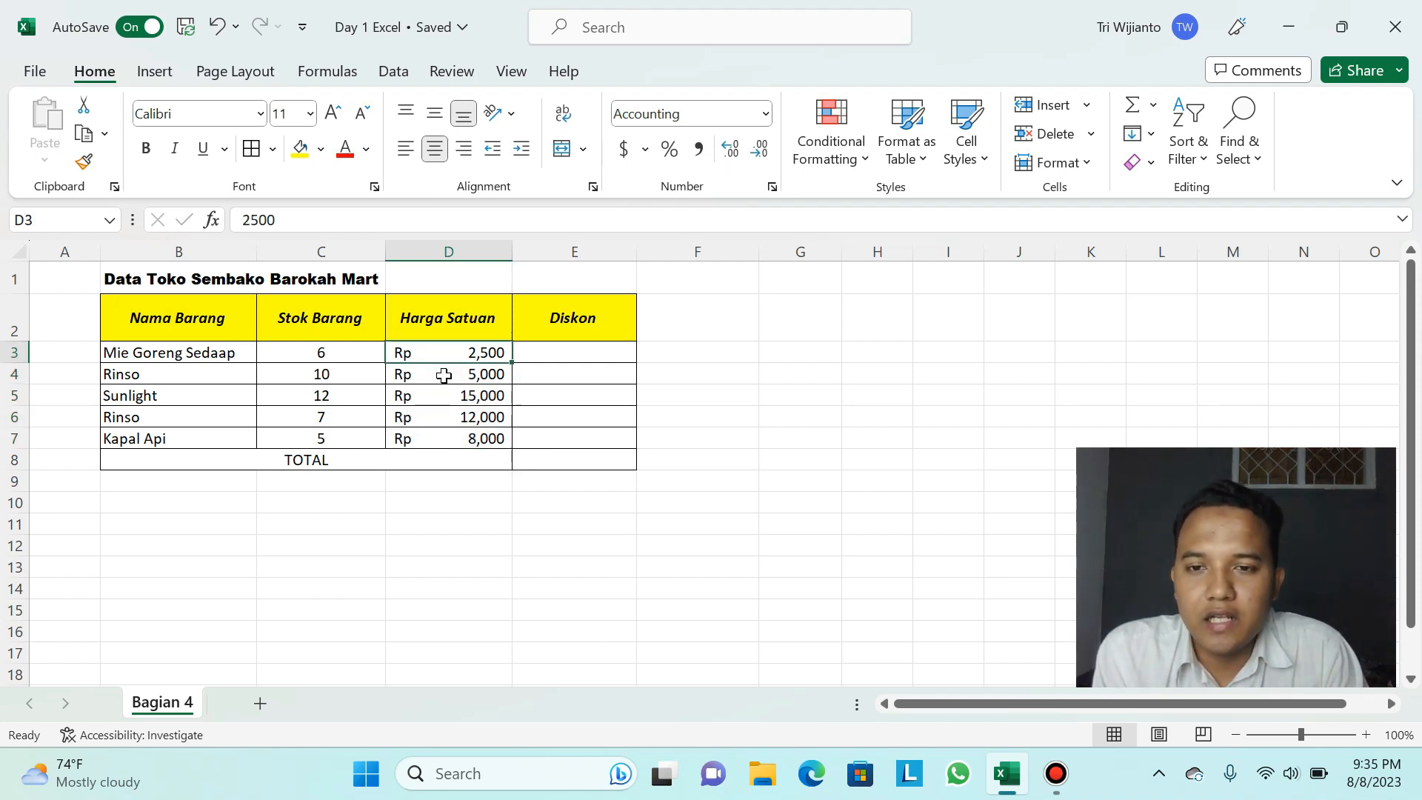
{"action": "left_click", "coordinate": [442, 374]}
{"action": "left_click", "coordinate": [443, 396]}
{"action": "left_click", "coordinate": [443, 417]}
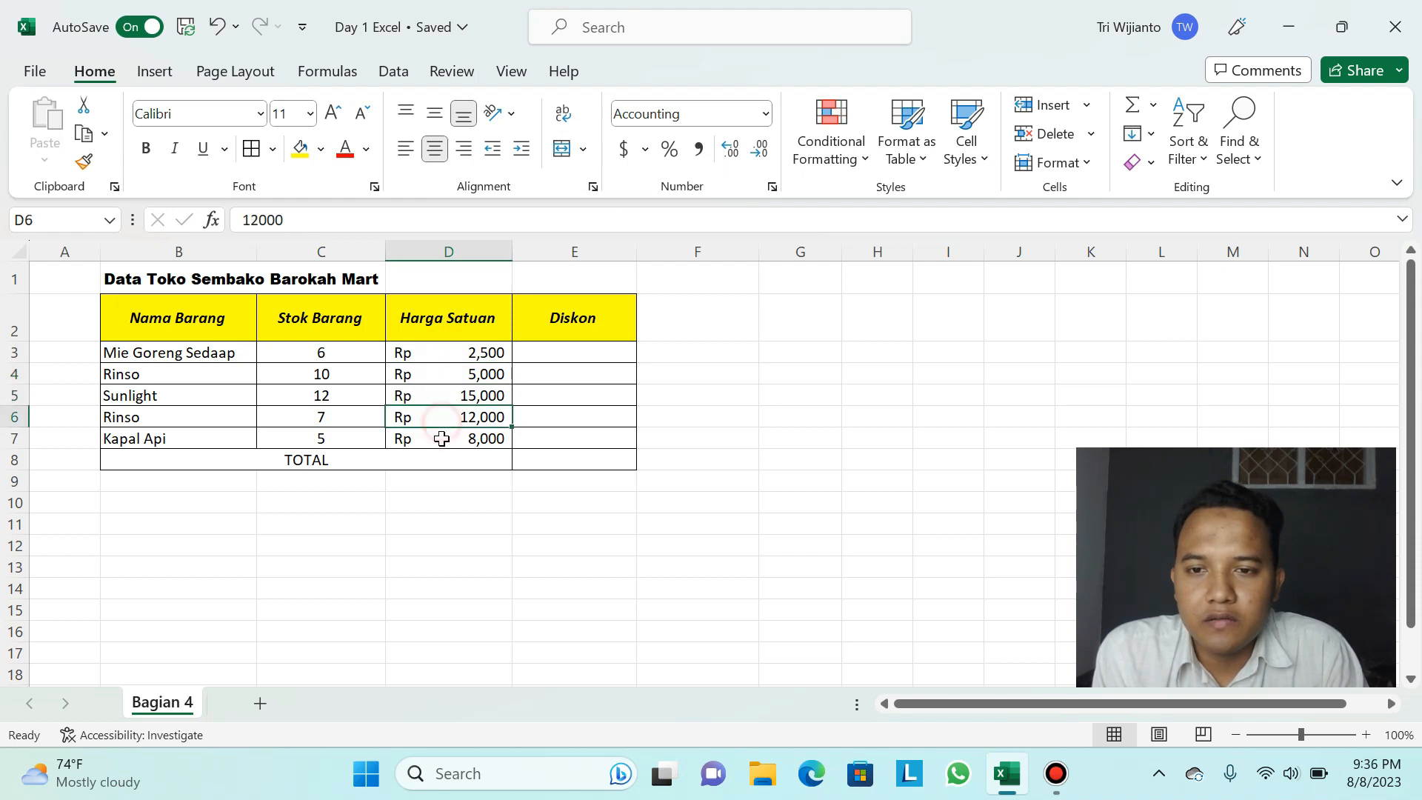
{"action": "left_click", "coordinate": [442, 437]}
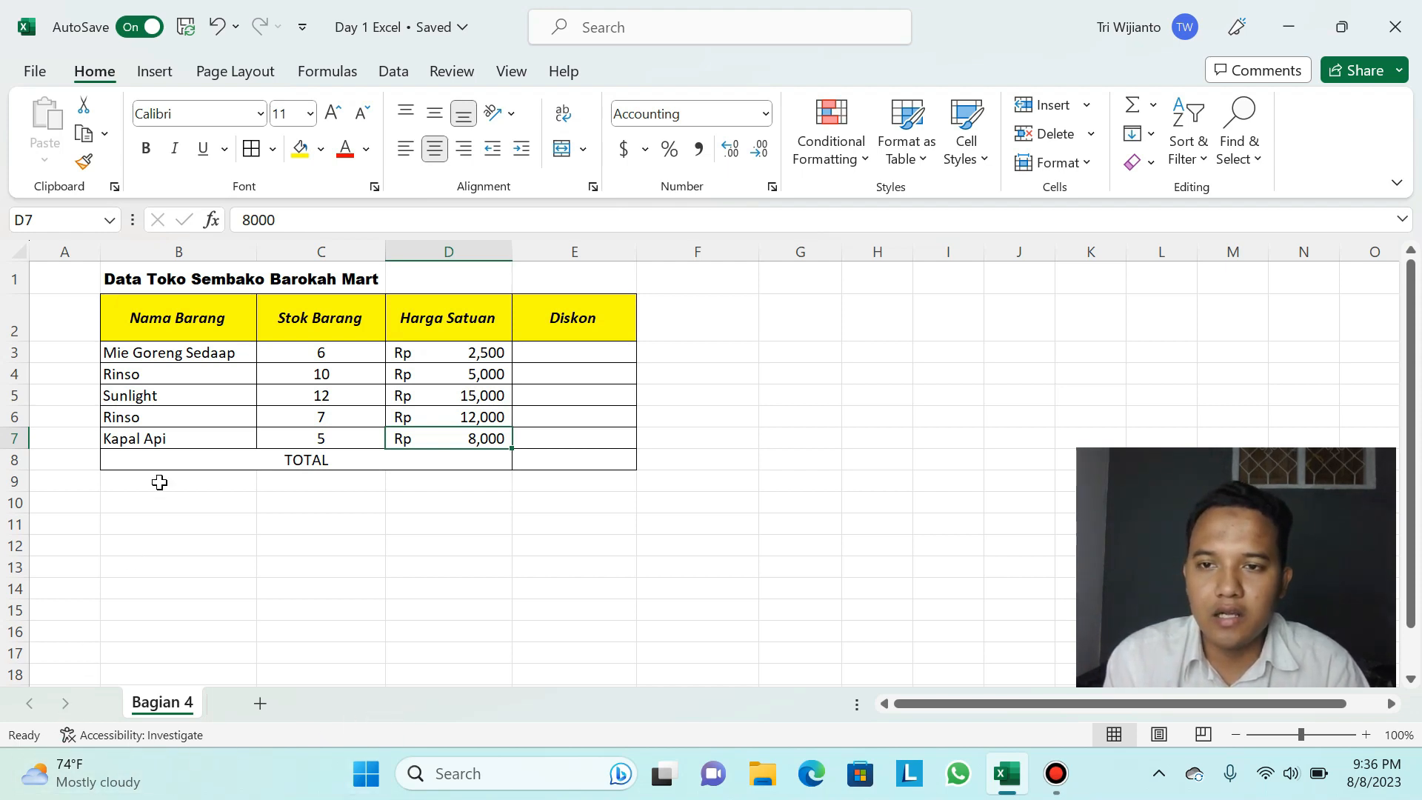
{"action": "left_click", "coordinate": [564, 359]}
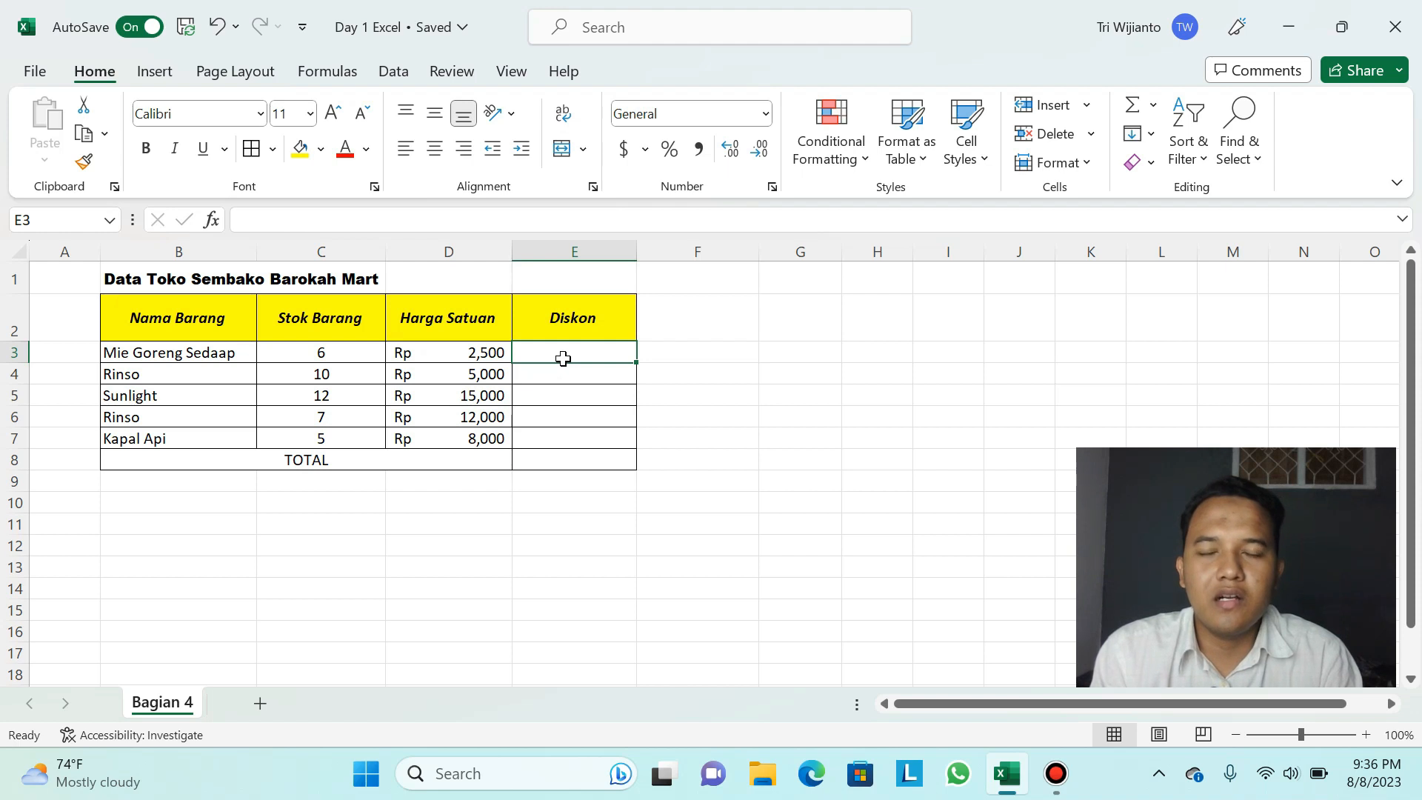
{"action": "left_click", "coordinate": [563, 371]}
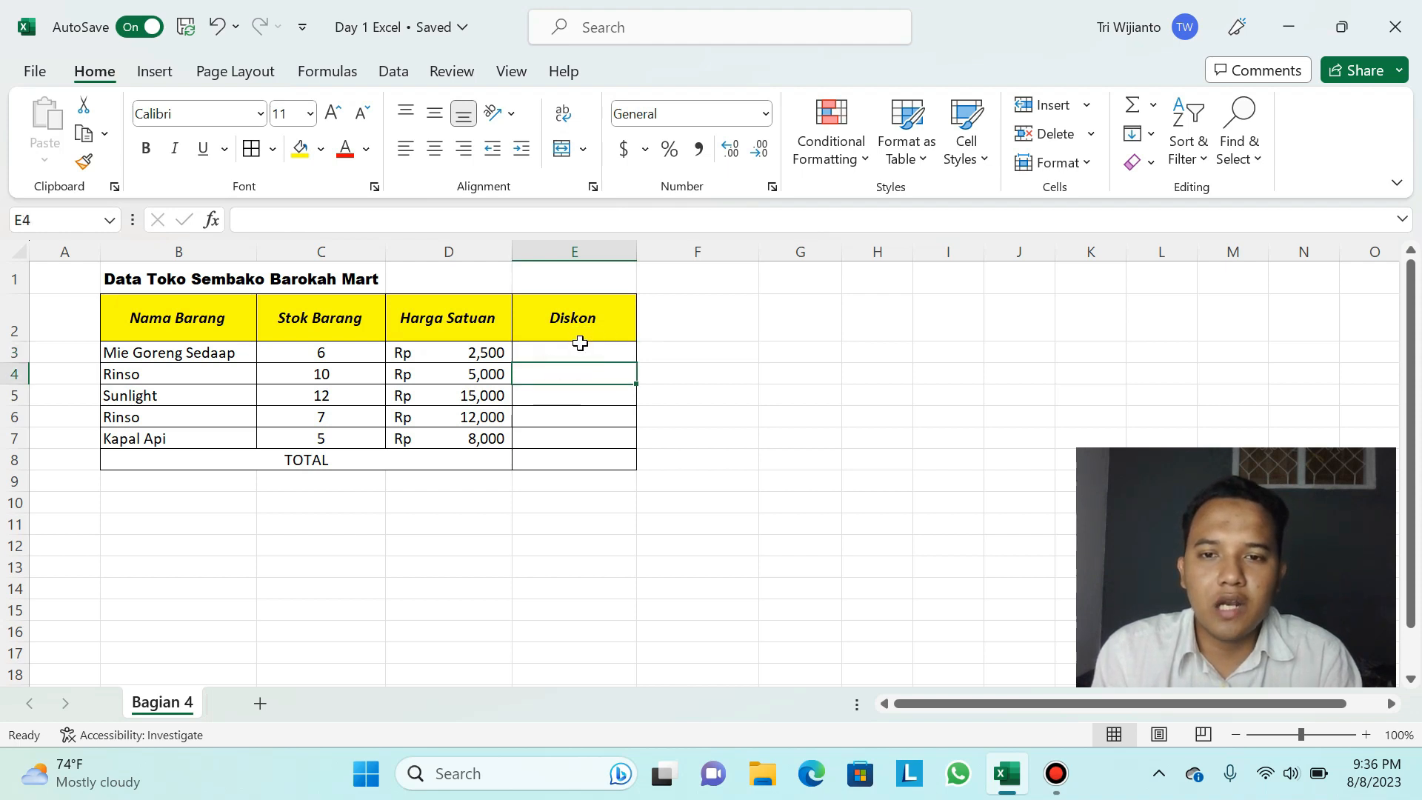
{"action": "left_click", "coordinate": [579, 355]}
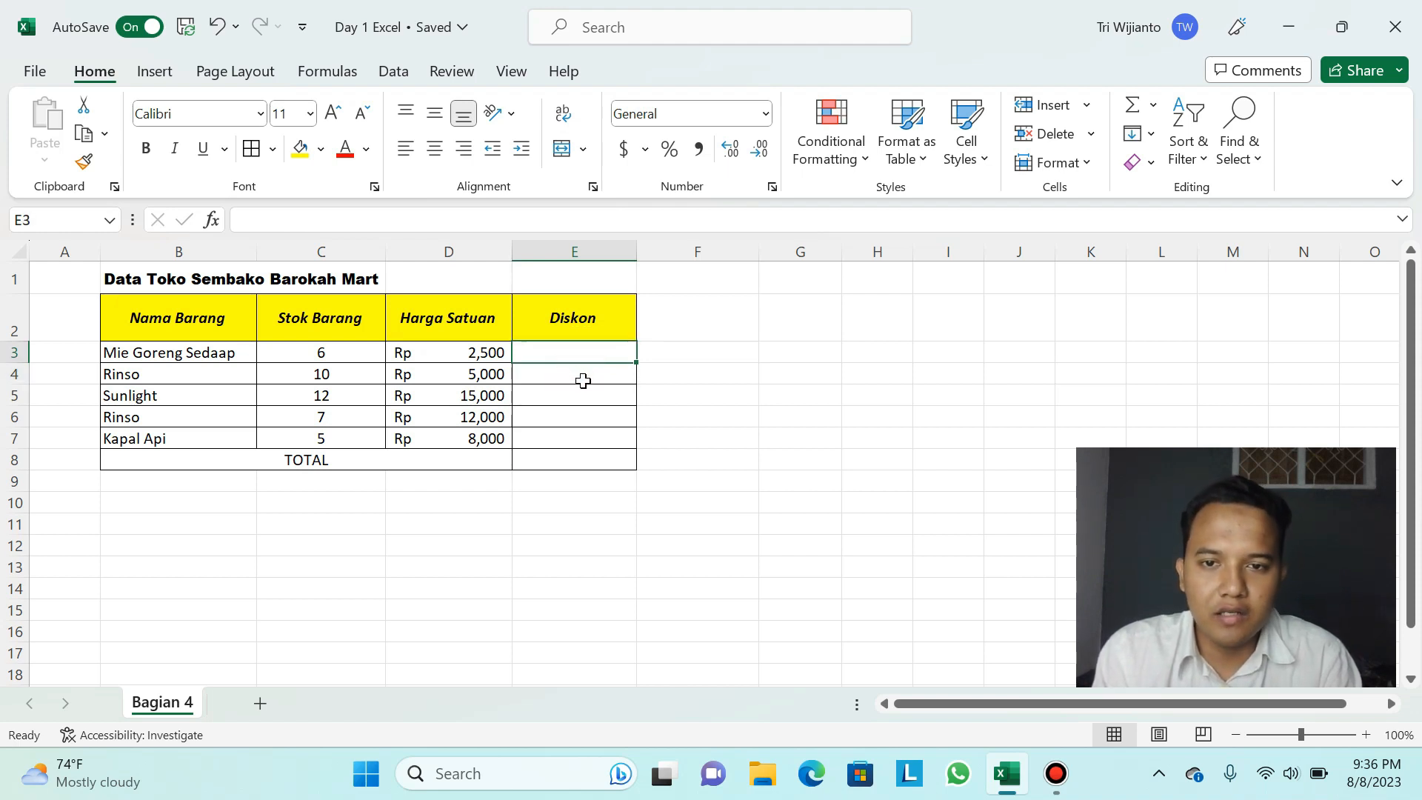
{"action": "left_click", "coordinate": [583, 380]}
{"action": "left_click", "coordinate": [587, 397]}
{"action": "left_click", "coordinate": [584, 353]}
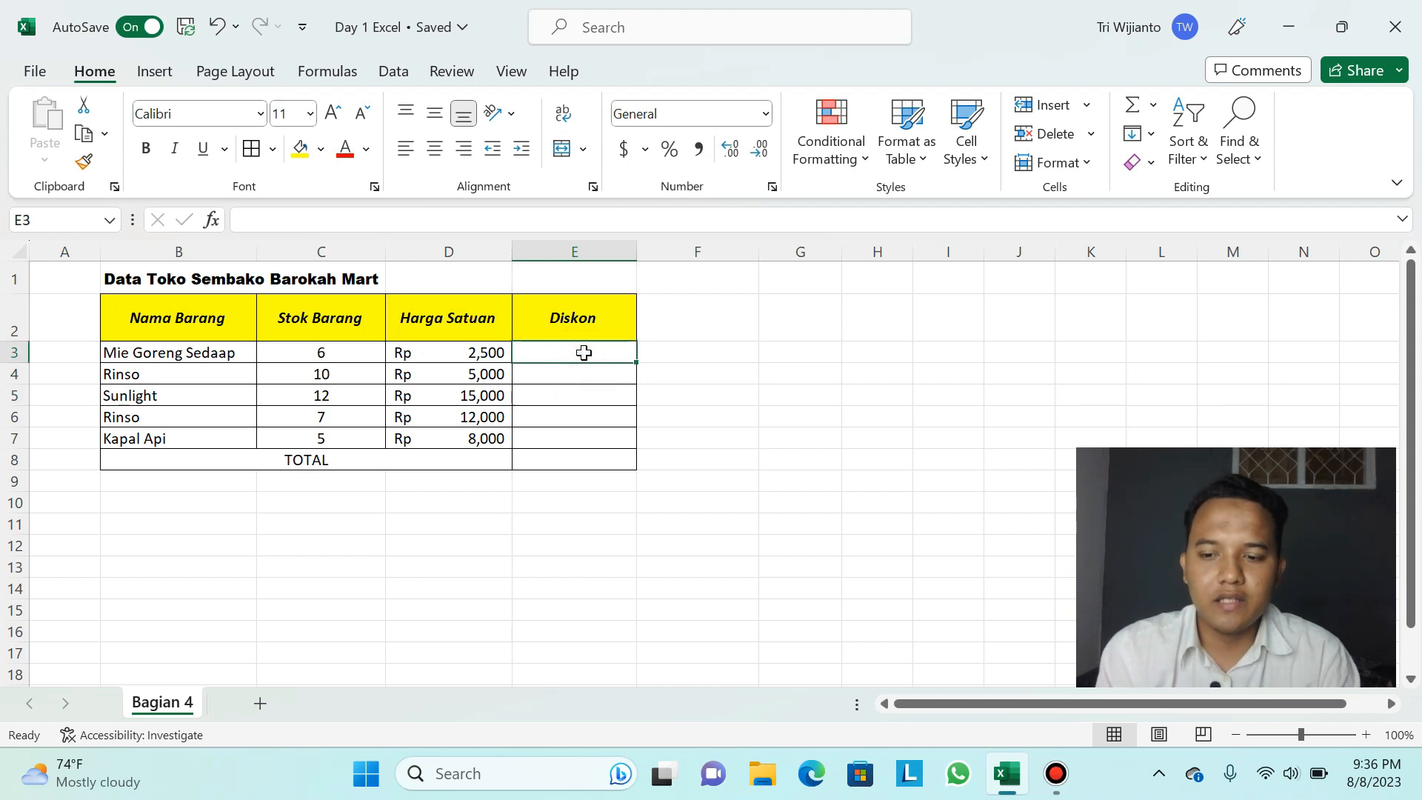
{"action": "type", "text": "10"}
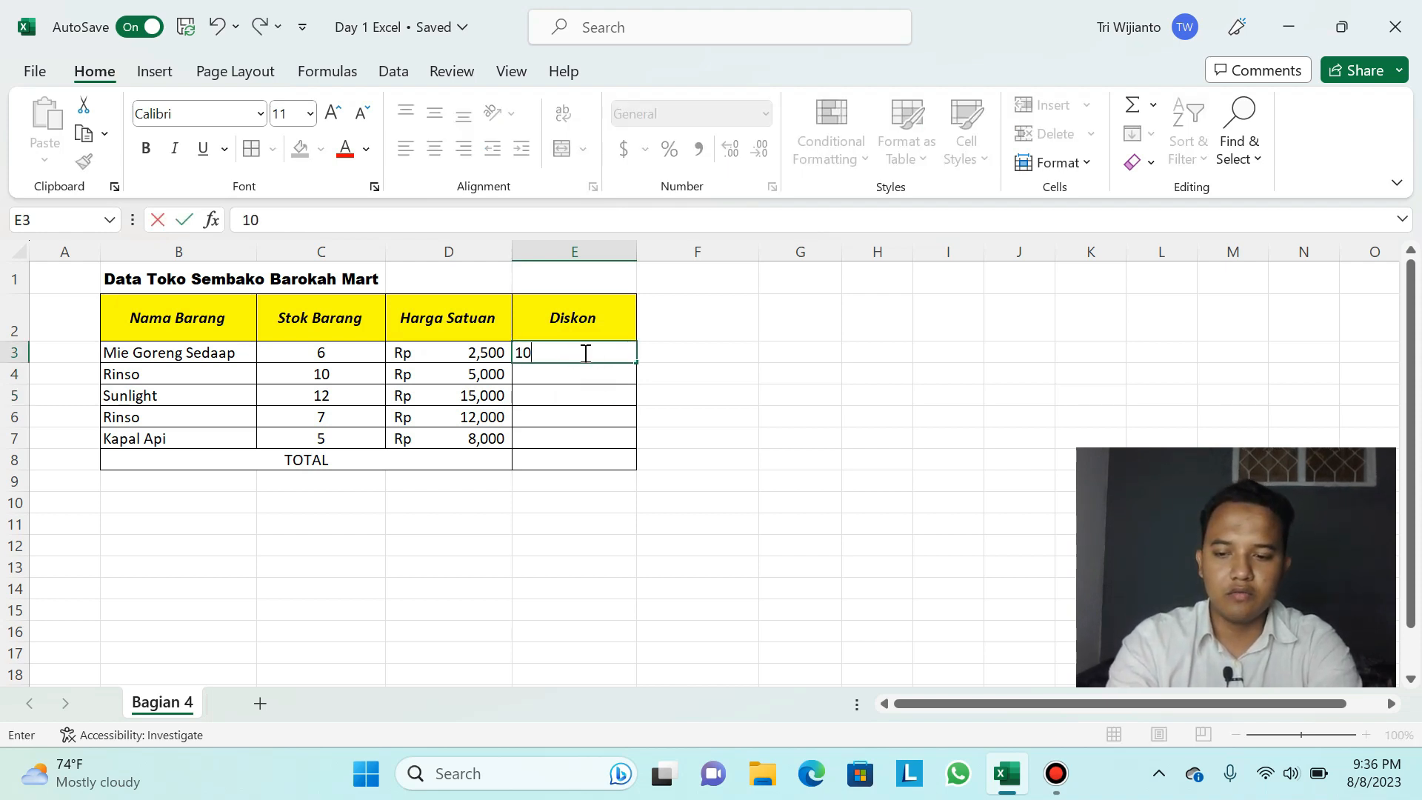
{"action": "type", "text": "%"}
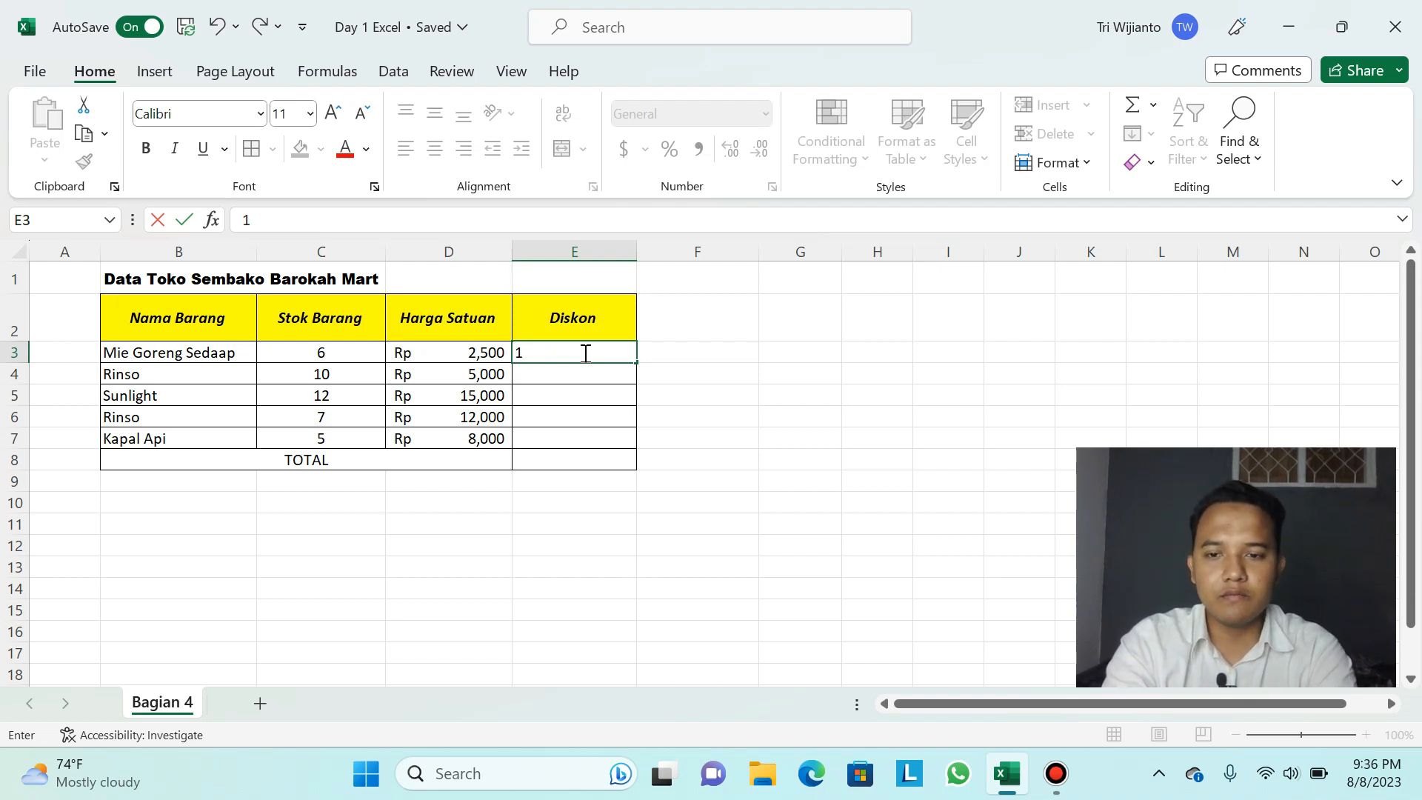
{"action": "key", "text": "BackSpace"}
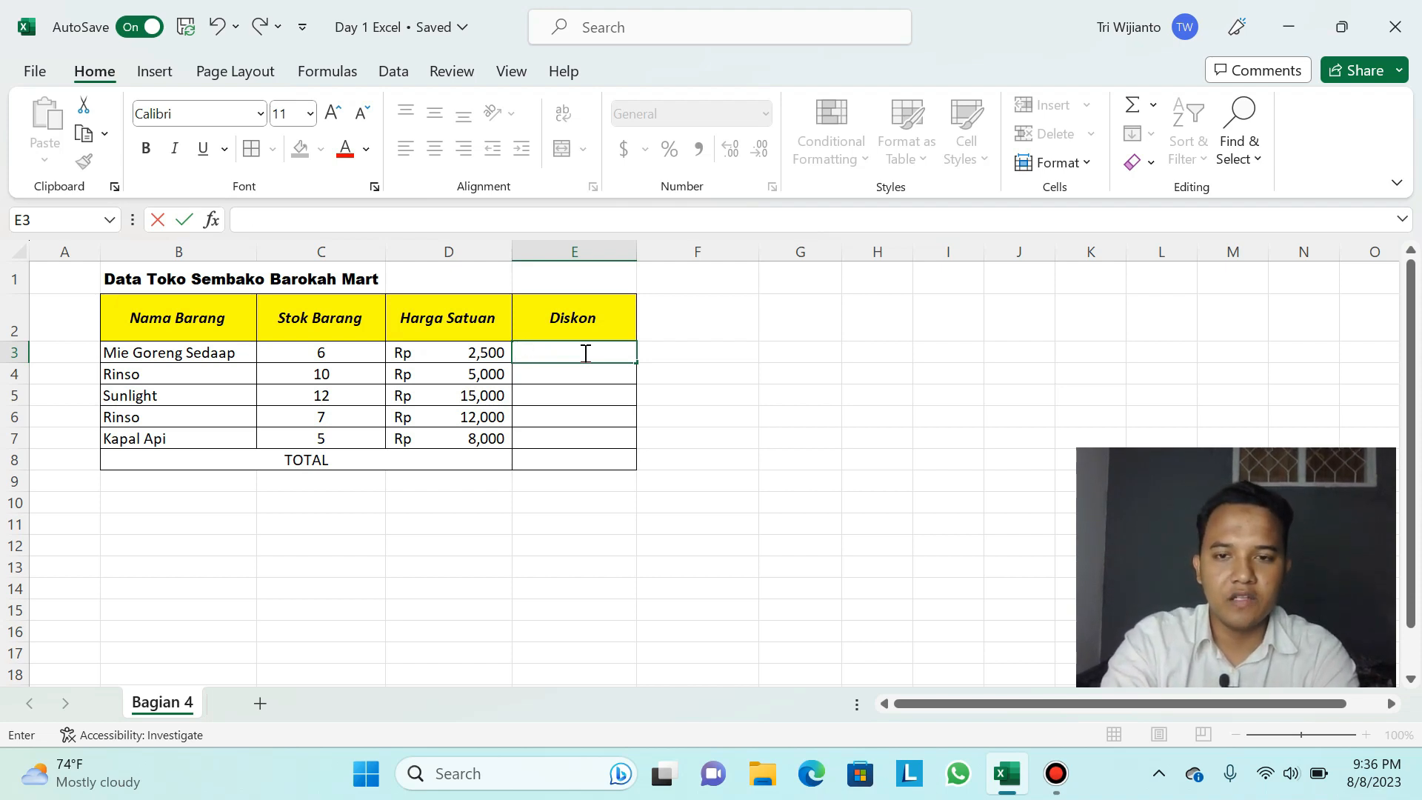
Step: Fill the Diskon cells E3:E7 with the plain numbers 5, 2, 4, 3 and 6
{"action": "key", "text": "Return"}
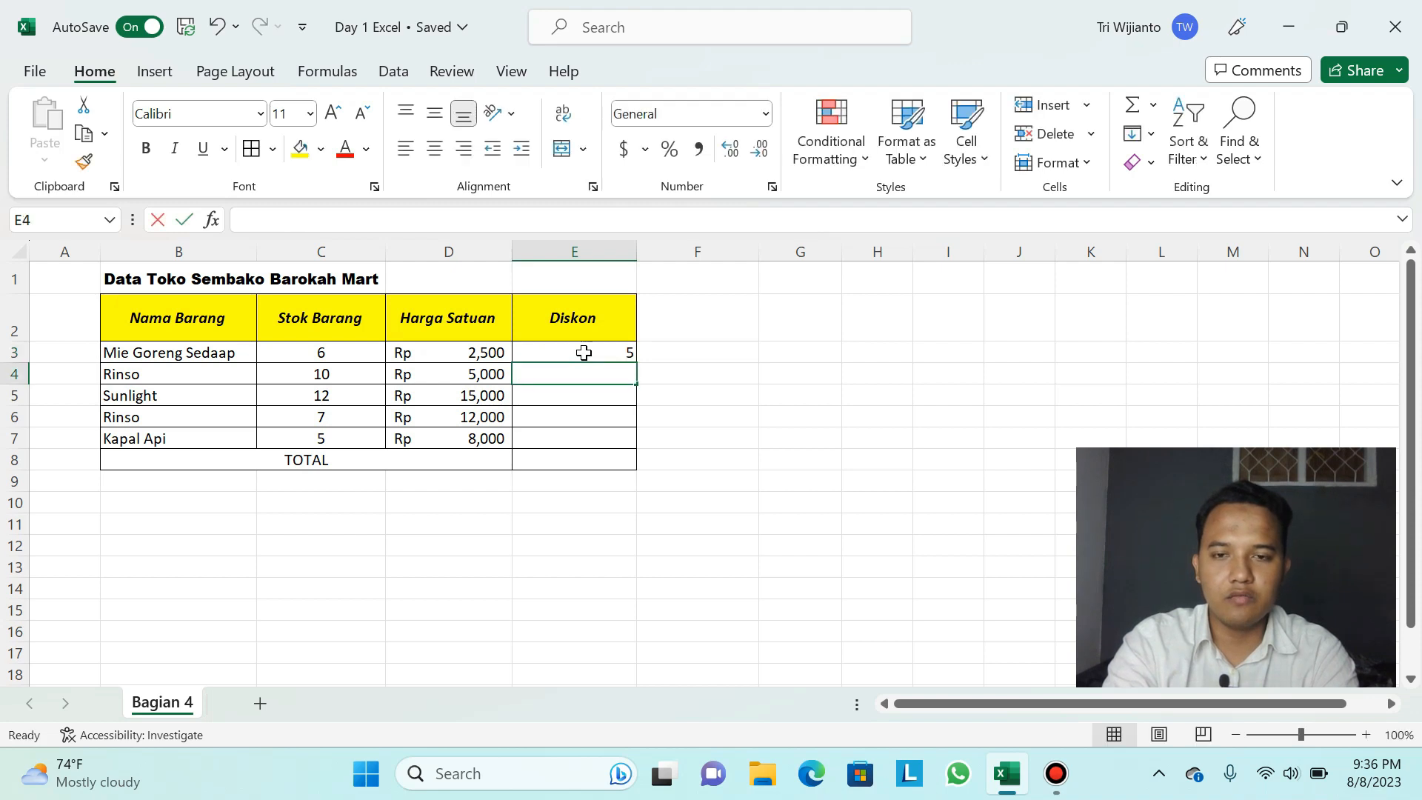
{"action": "type", "text": "2"}
{"action": "key", "text": "Return"}
{"action": "type", "text": "4"}
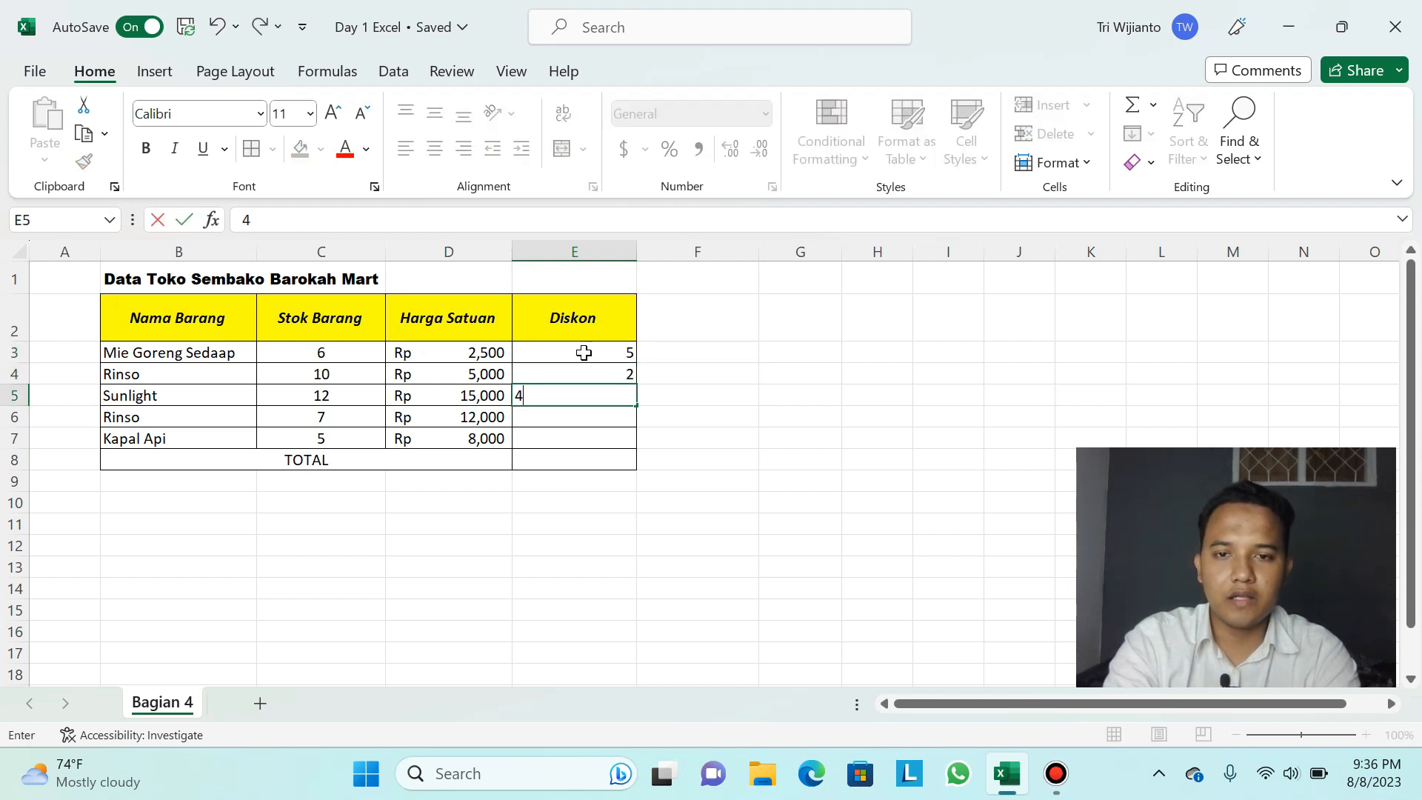
{"action": "key", "text": "Return"}
{"action": "type", "text": "3"}
{"action": "key", "text": "Return"}
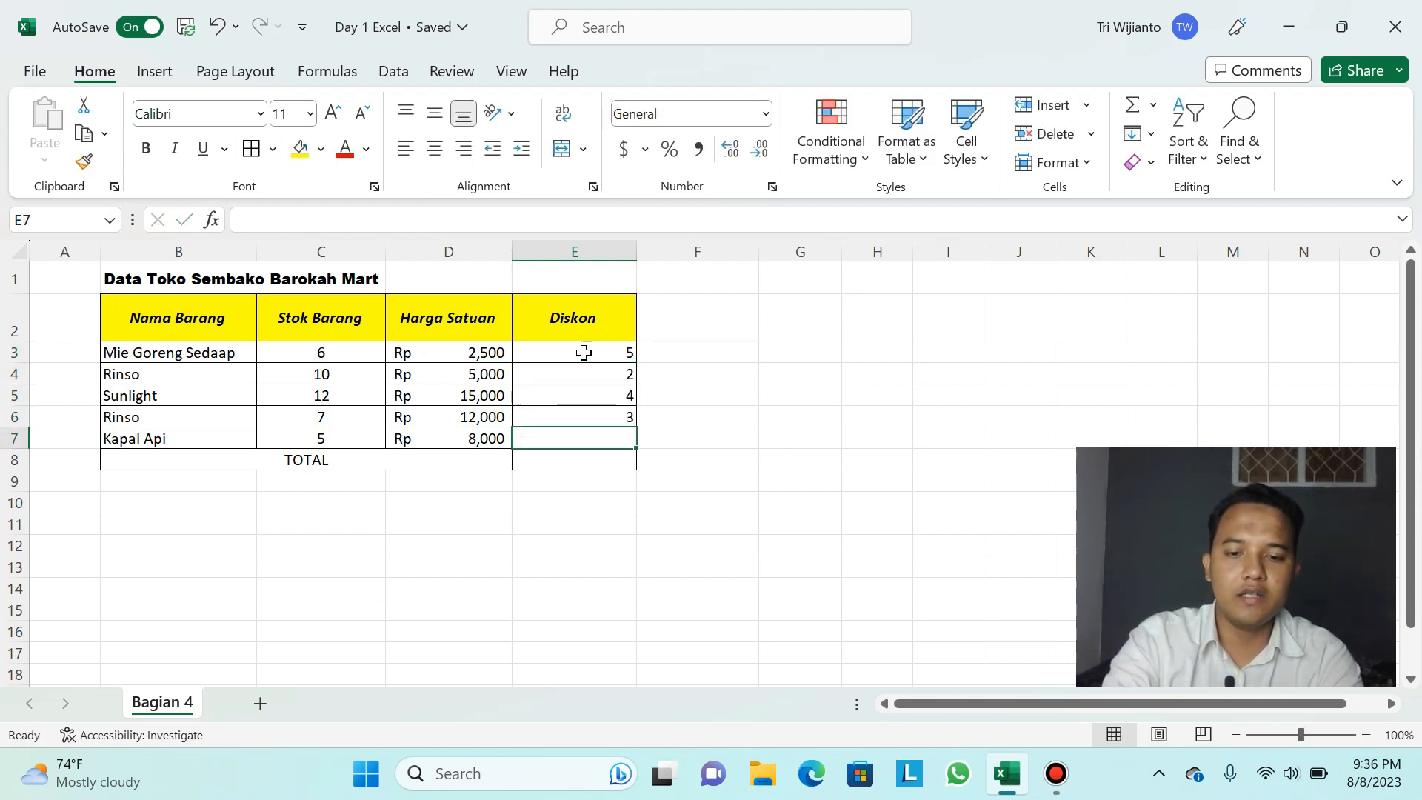
{"action": "type", "text": "6"}
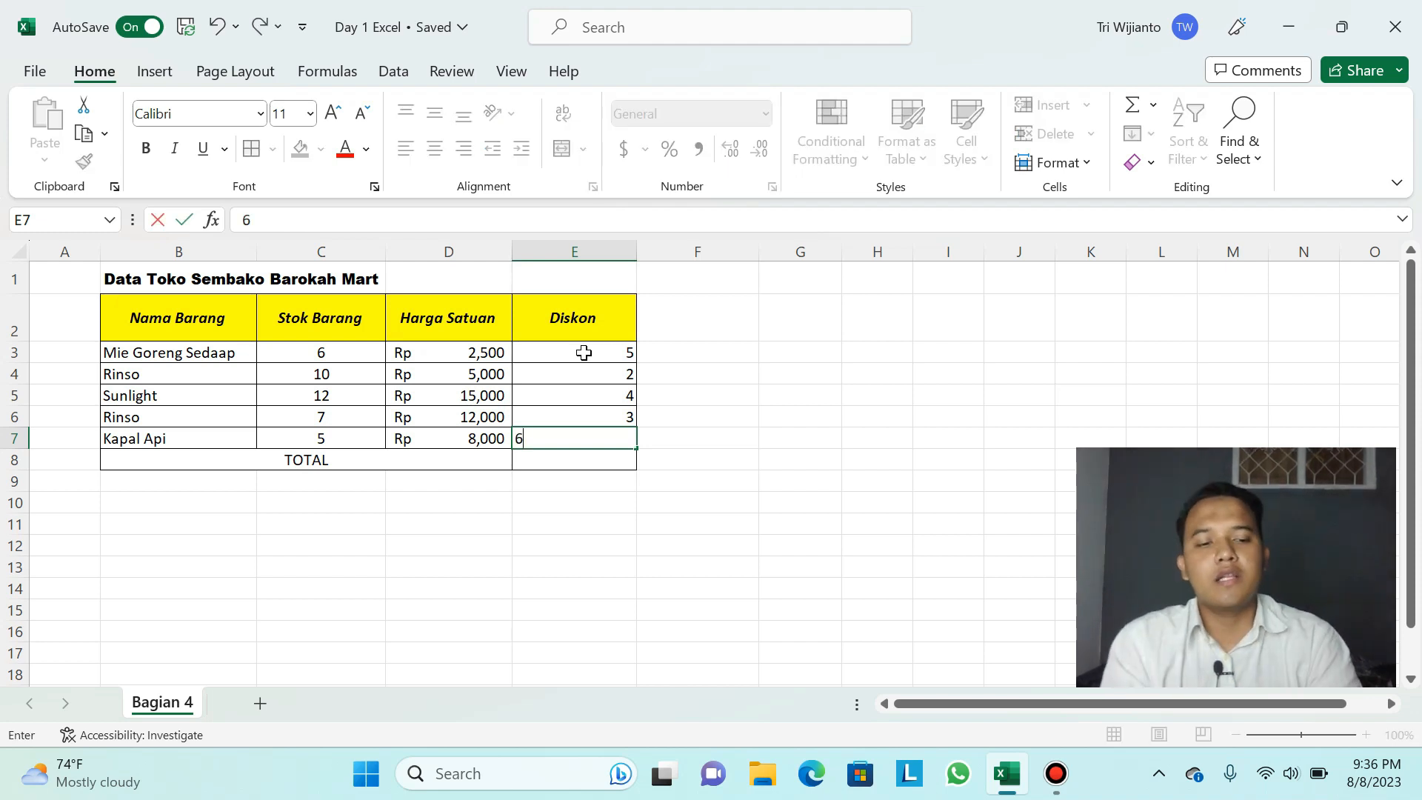
{"action": "key", "text": "Return"}
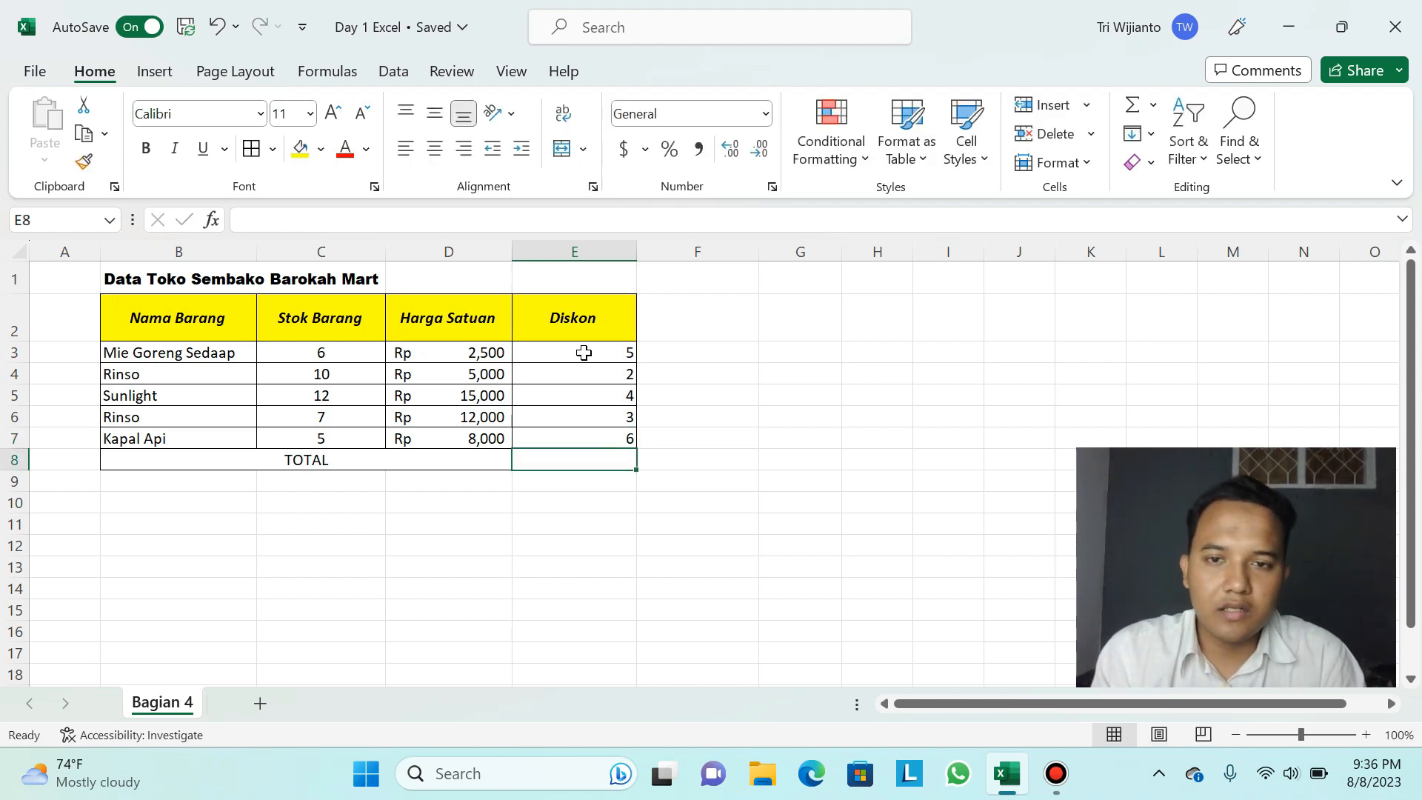
Step: Apply the percentage format to the Diskon values in E3:E7
{"action": "left_click", "coordinate": [585, 353]}
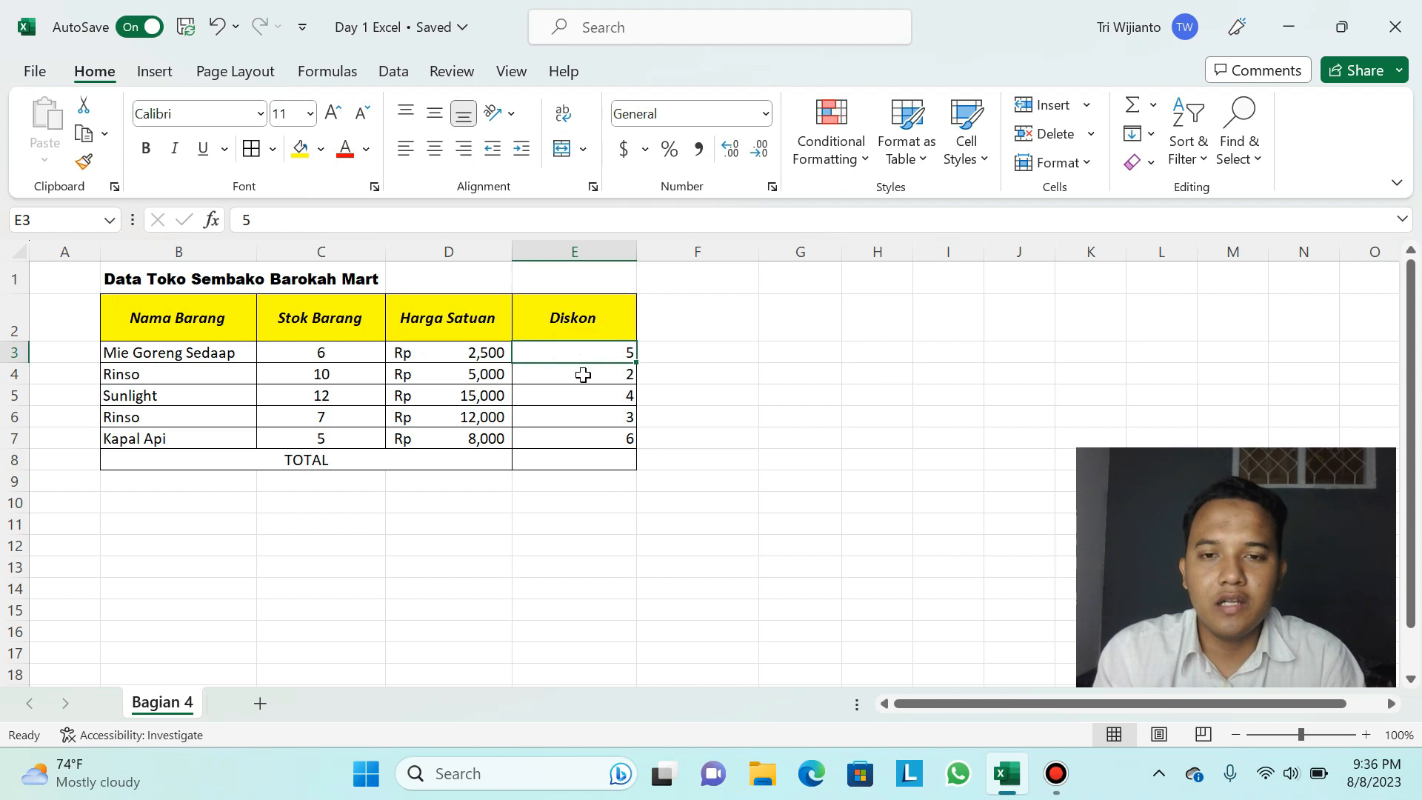
{"action": "left_click", "coordinate": [581, 373]}
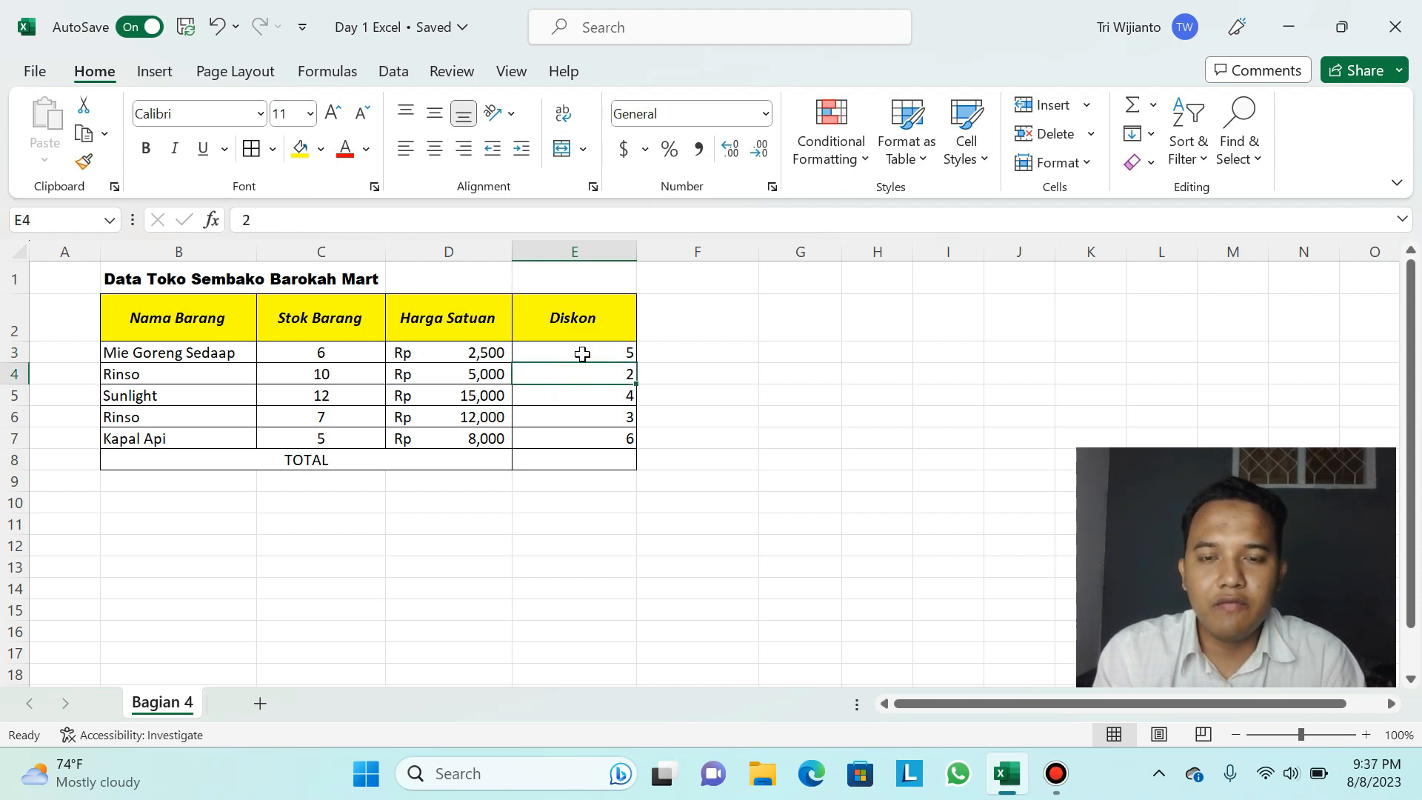
{"action": "left_click", "coordinate": [583, 354]}
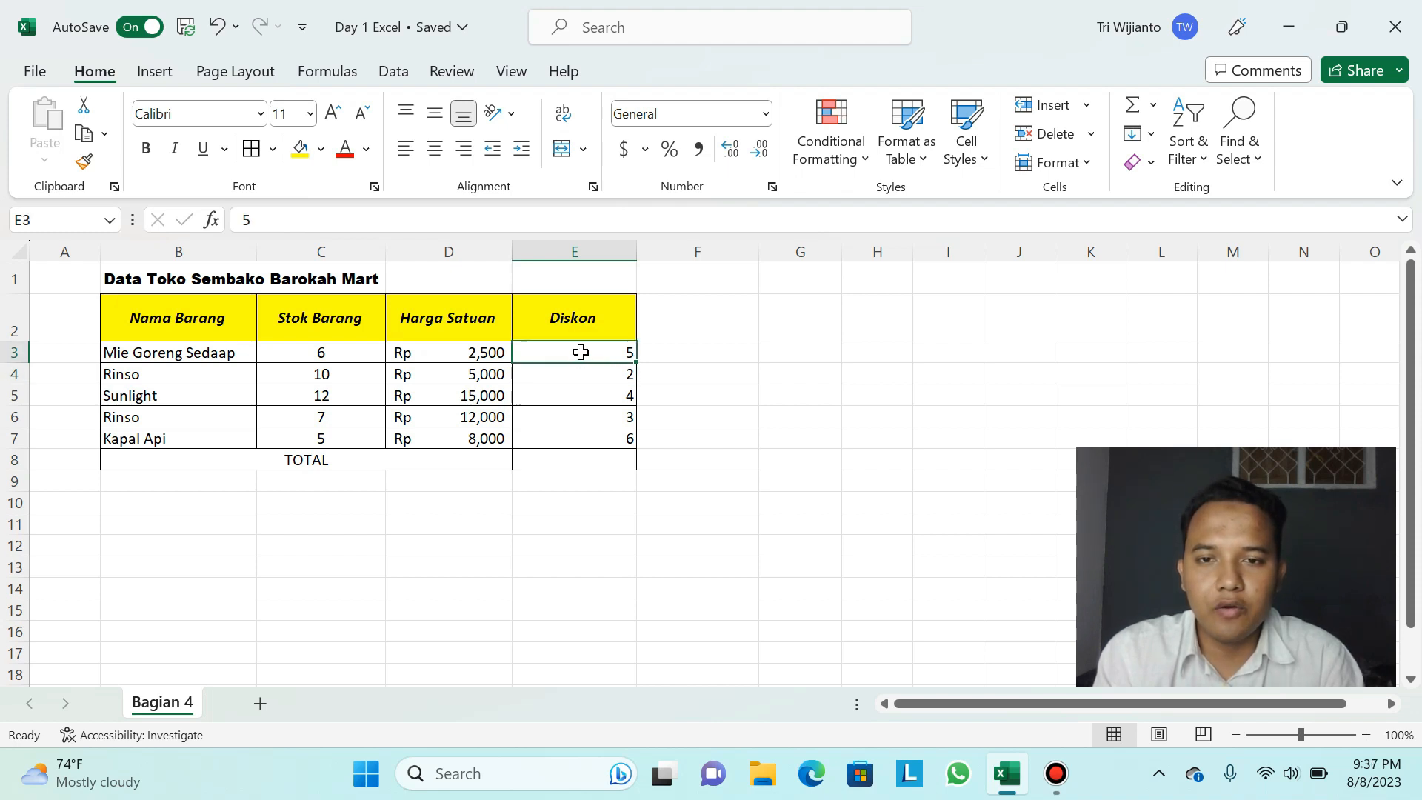
{"action": "left_click_drag", "start_coordinate": [578, 361], "coordinate": [577, 435]}
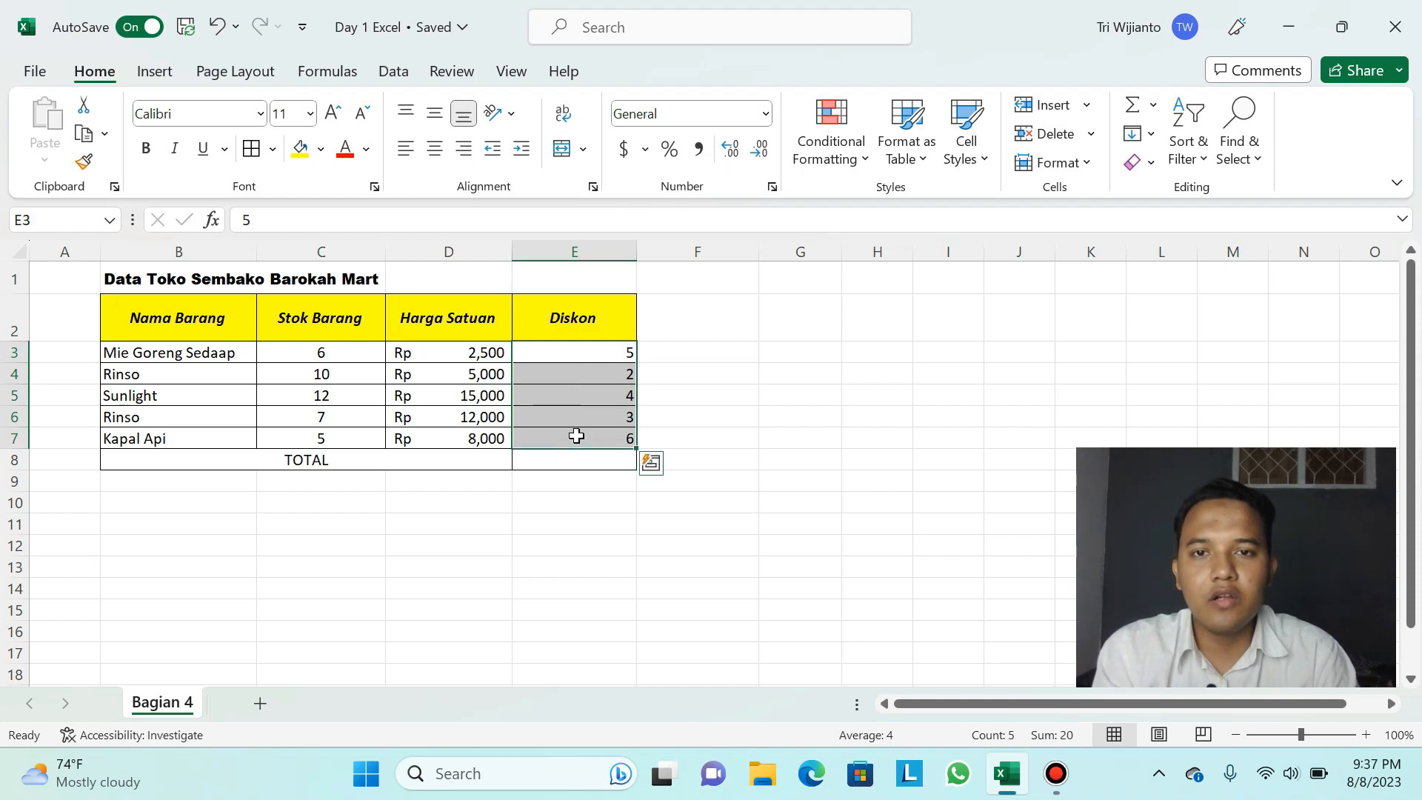
{"action": "left_click", "coordinate": [671, 158]}
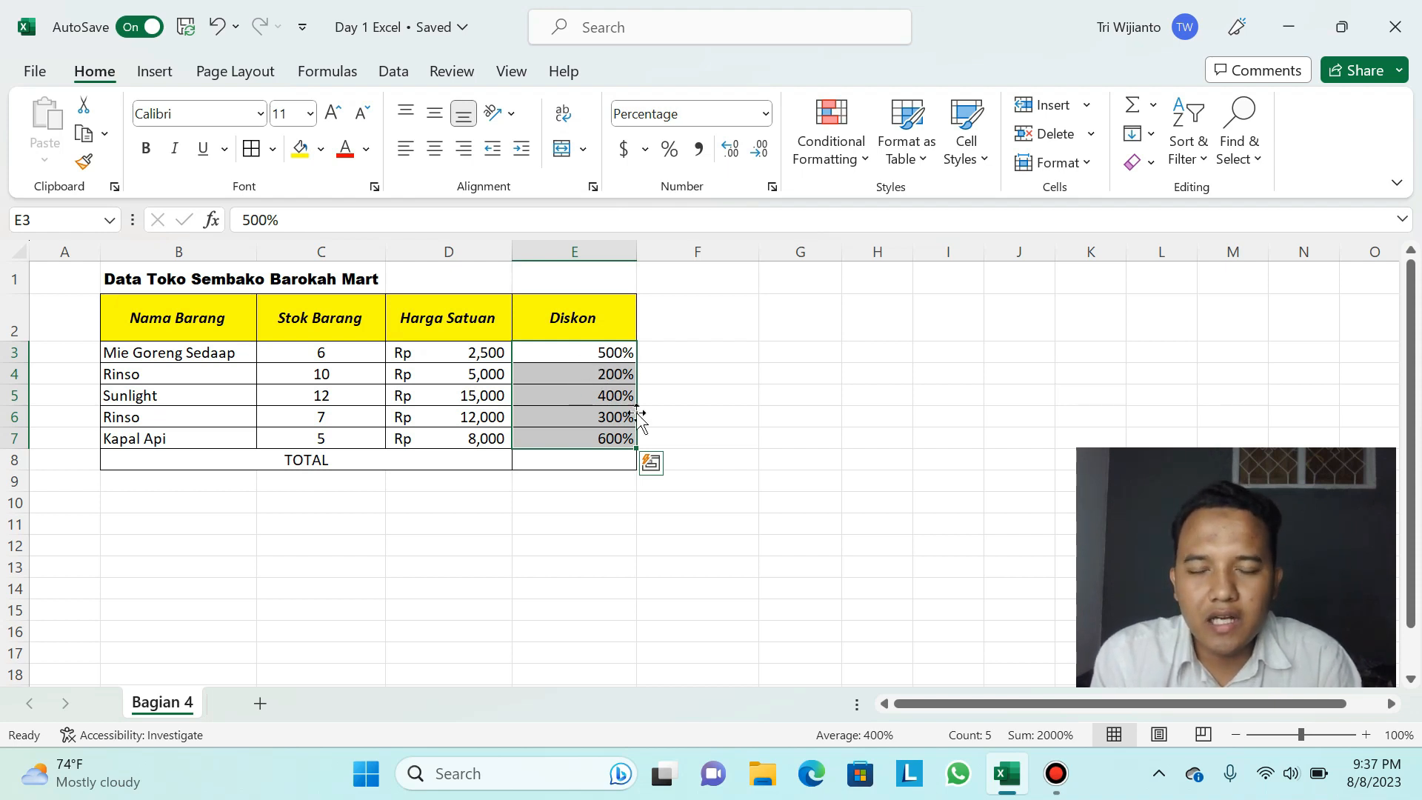
Step: Try showing the Diskon percentages in E3:E7 with one decimal place
{"action": "left_click", "coordinate": [589, 391]}
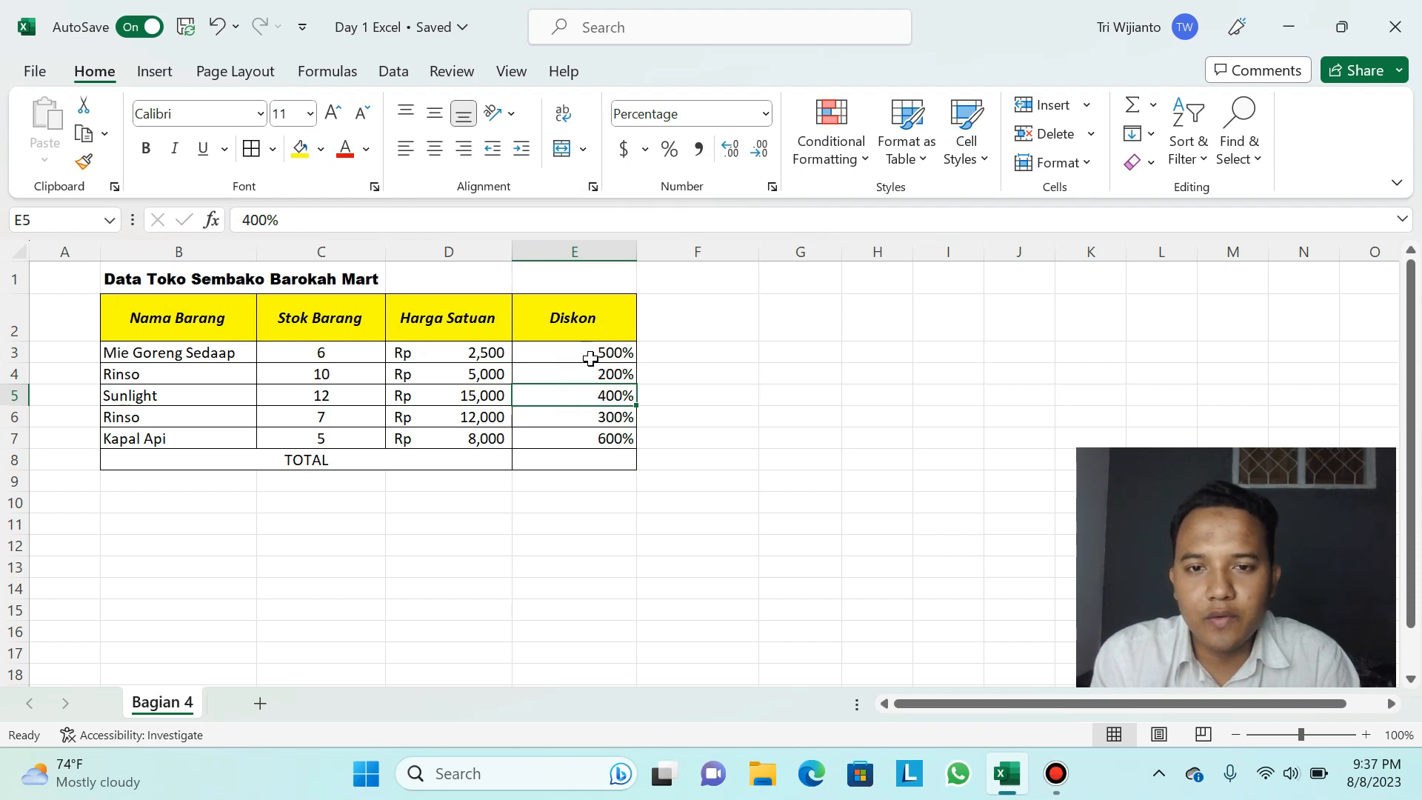
{"action": "left_click_drag", "start_coordinate": [590, 359], "coordinate": [588, 440]}
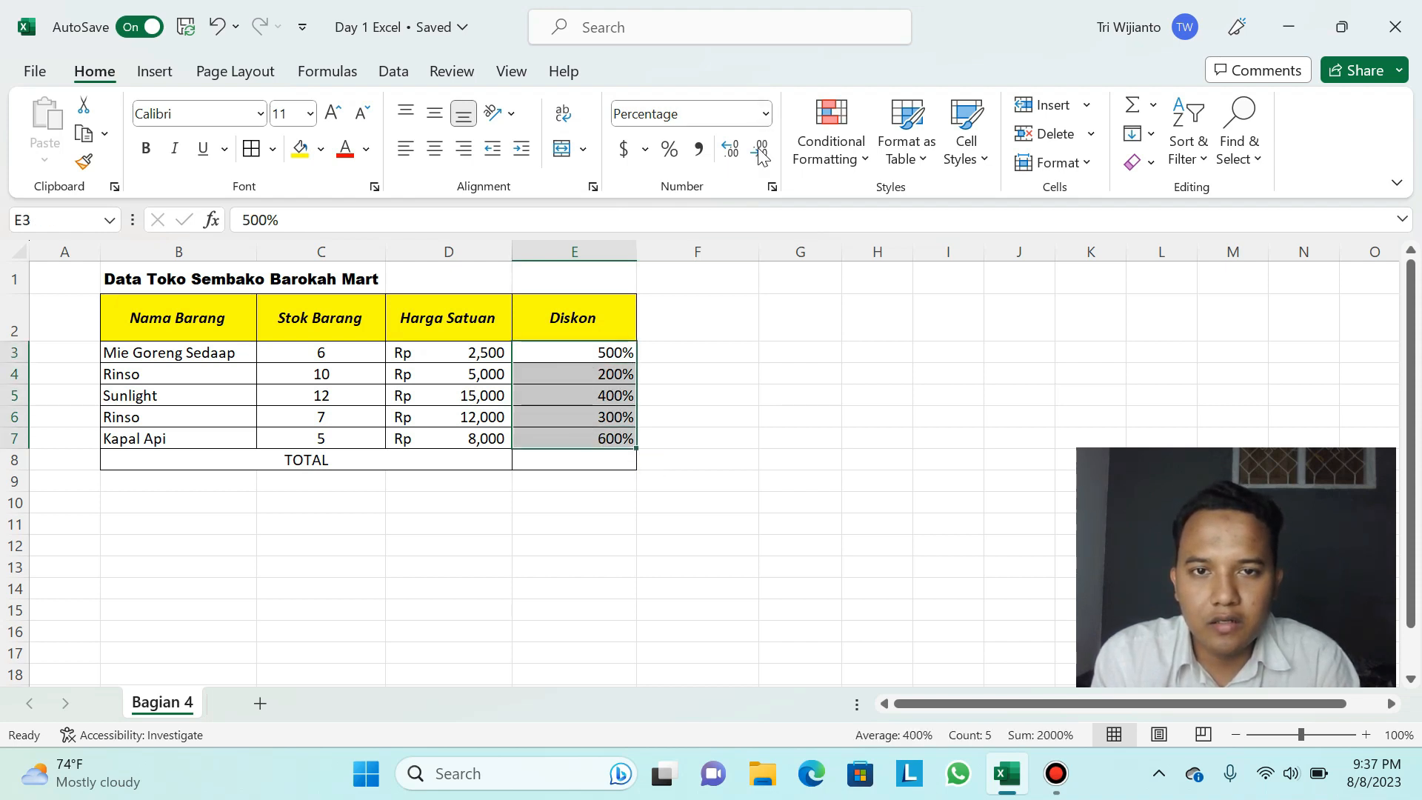
{"action": "left_click", "coordinate": [732, 150]}
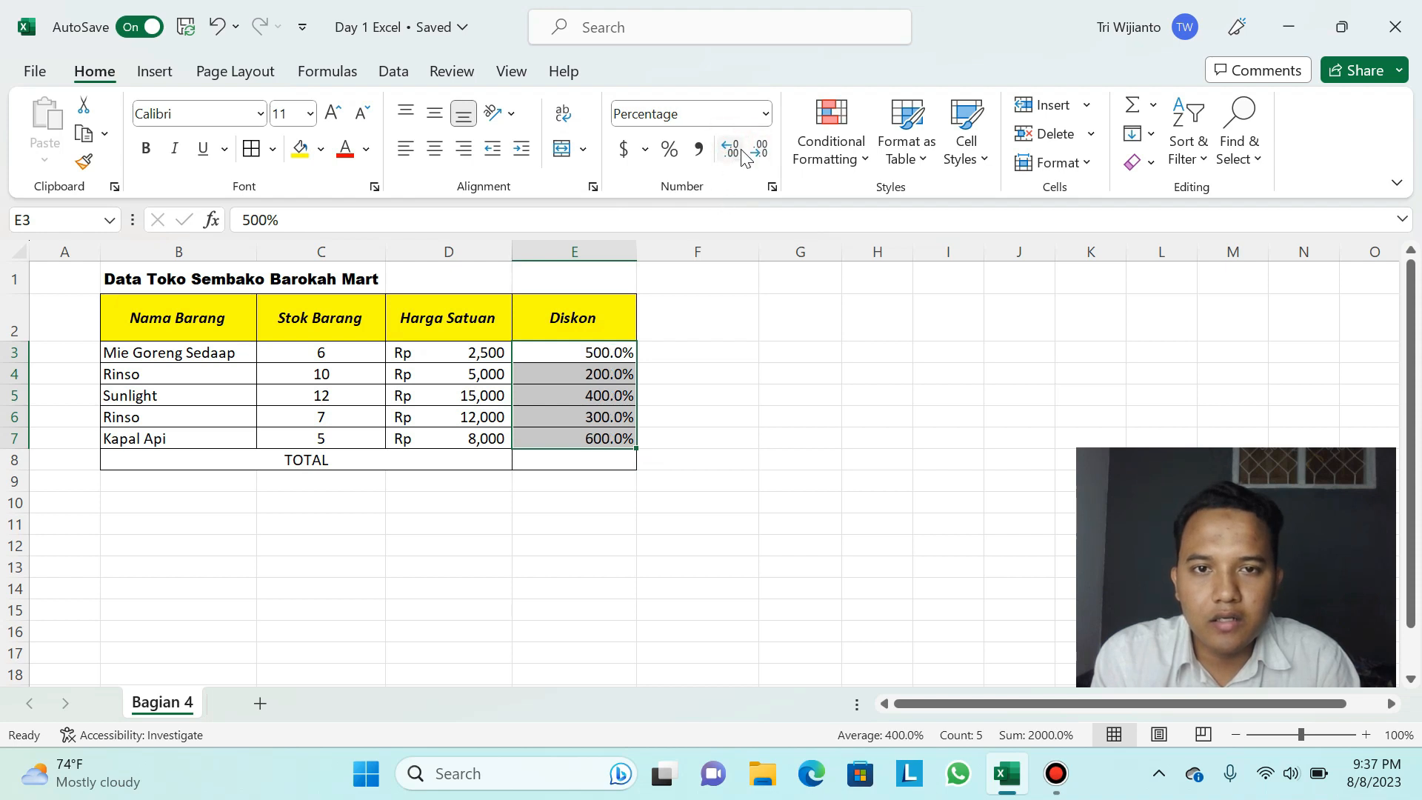
Step: Correct the Diskon percentages in E3 and E4 to 5% and 2%
{"action": "double_click", "coordinate": [597, 353]}
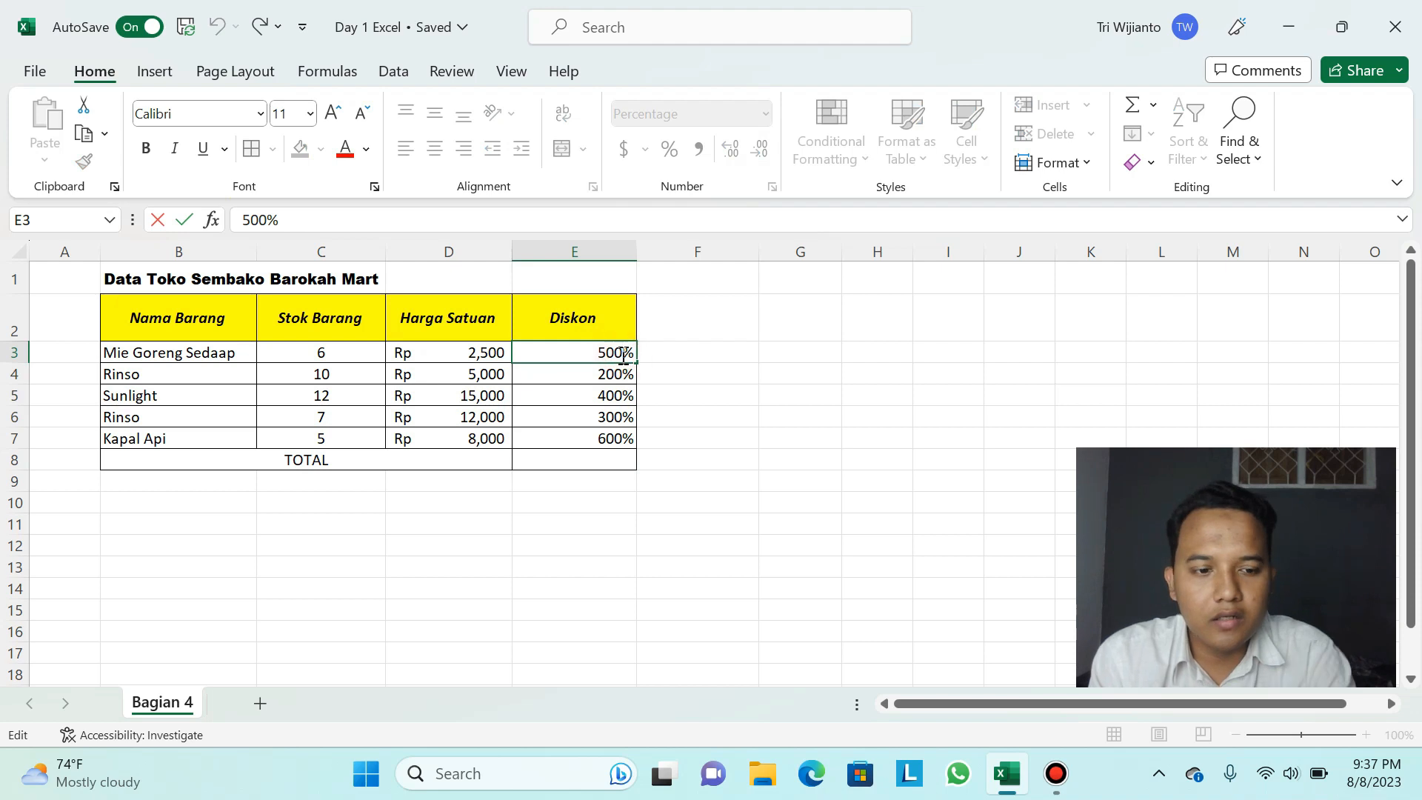
{"action": "key", "text": "BackSpace"}
{"action": "key", "text": "BackSpace"}
{"action": "key", "text": "Return"}
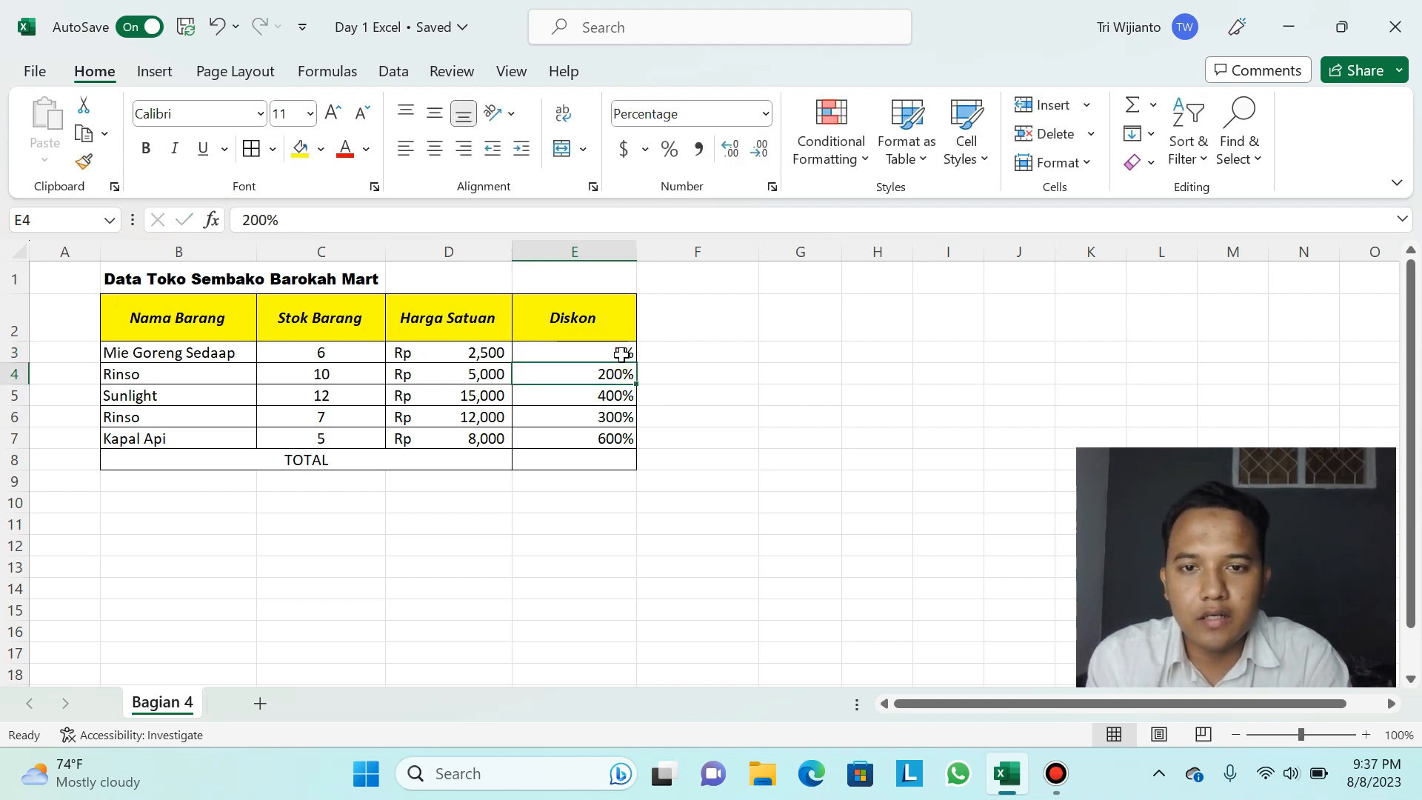
{"action": "double_click", "coordinate": [626, 377]}
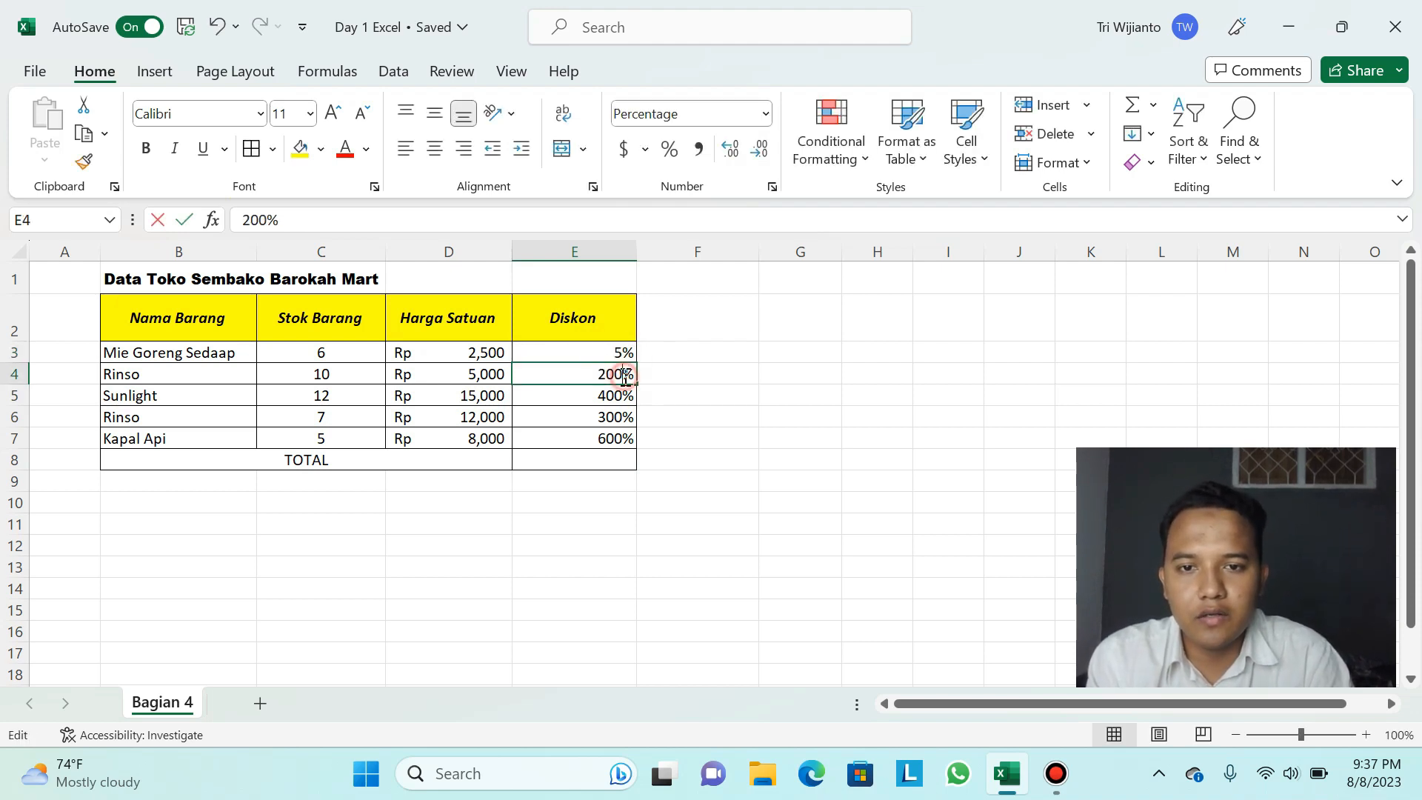
{"action": "key", "text": "BackSpace"}
{"action": "key", "text": "BackSpace"}
{"action": "key", "text": "Return"}
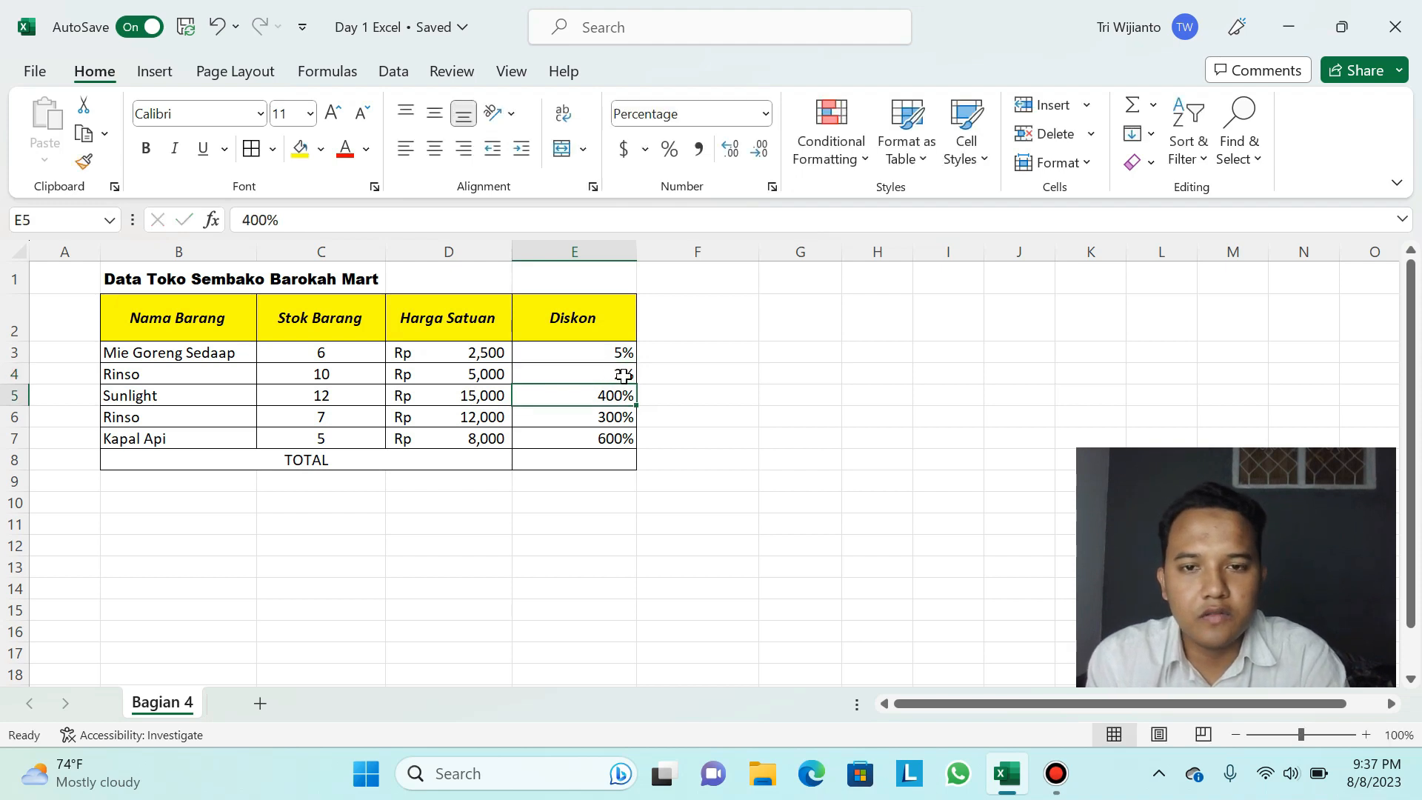
Step: Correct the Diskon percentages in E5, E6 and E7 to 4%, 3% and 6%
{"action": "double_click", "coordinate": [623, 399]}
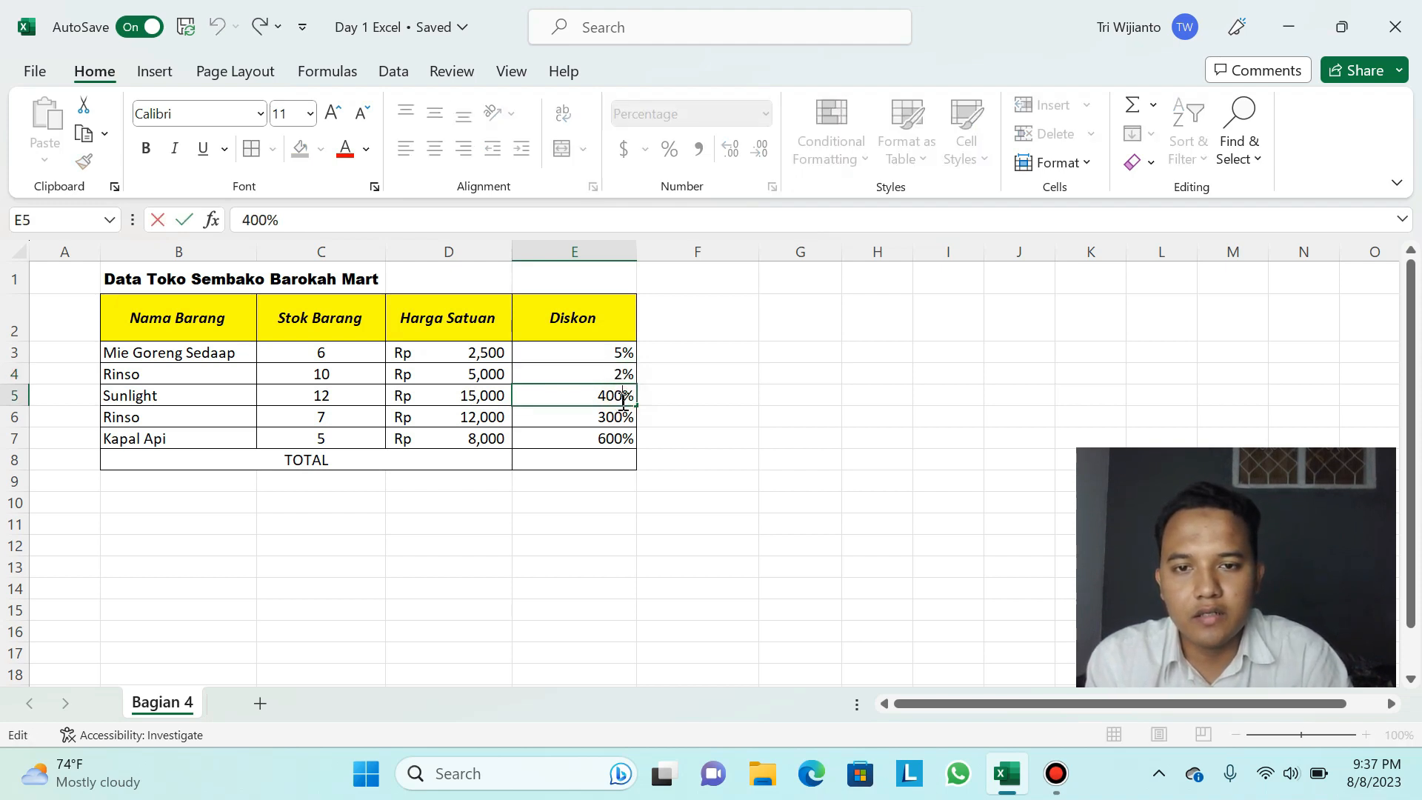
{"action": "key", "text": "BackSpace"}
{"action": "key", "text": "BackSpace"}
{"action": "key", "text": "Return"}
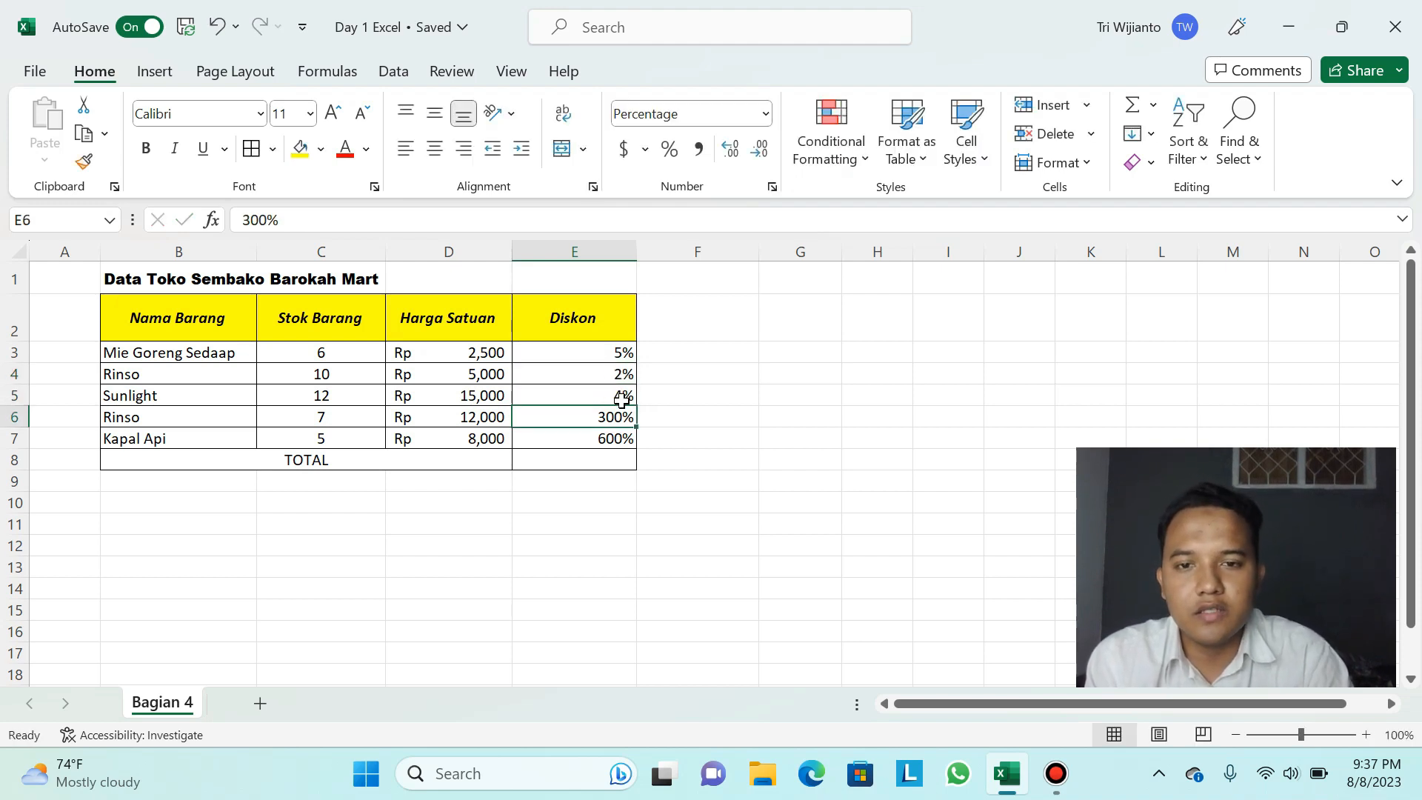
{"action": "double_click", "coordinate": [623, 417]}
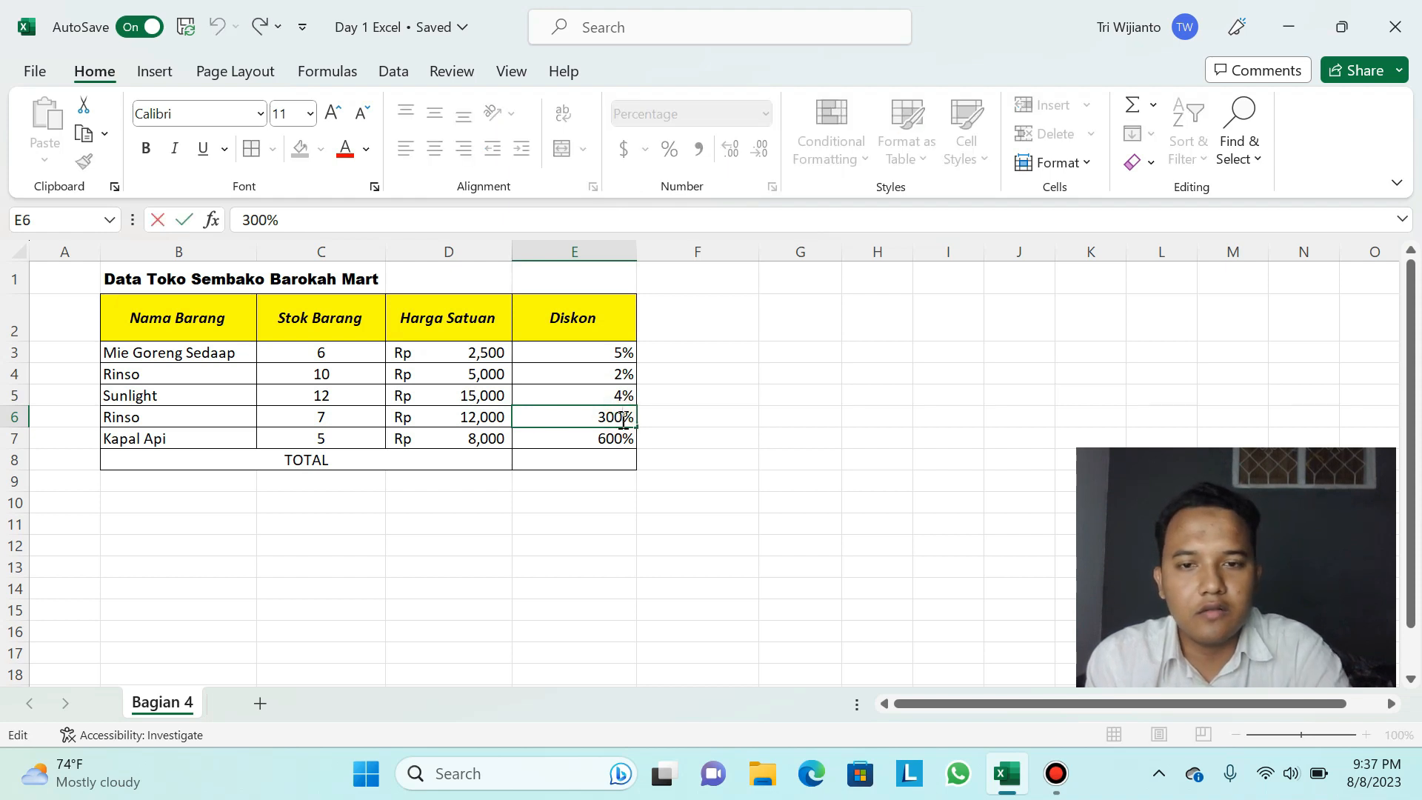
{"action": "key", "text": "BackSpace"}
{"action": "key", "text": "BackSpace"}
{"action": "key", "text": "Return"}
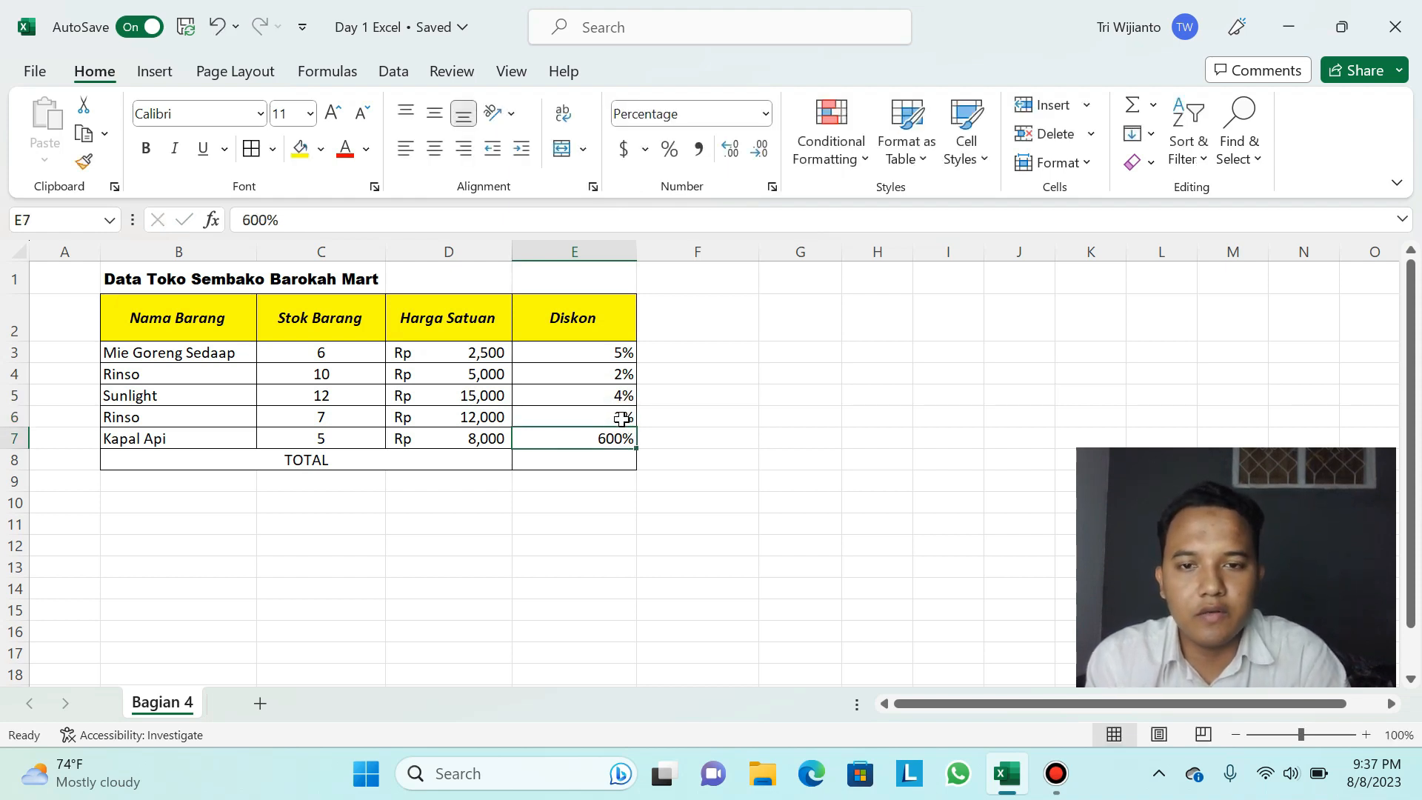
{"action": "double_click", "coordinate": [624, 439]}
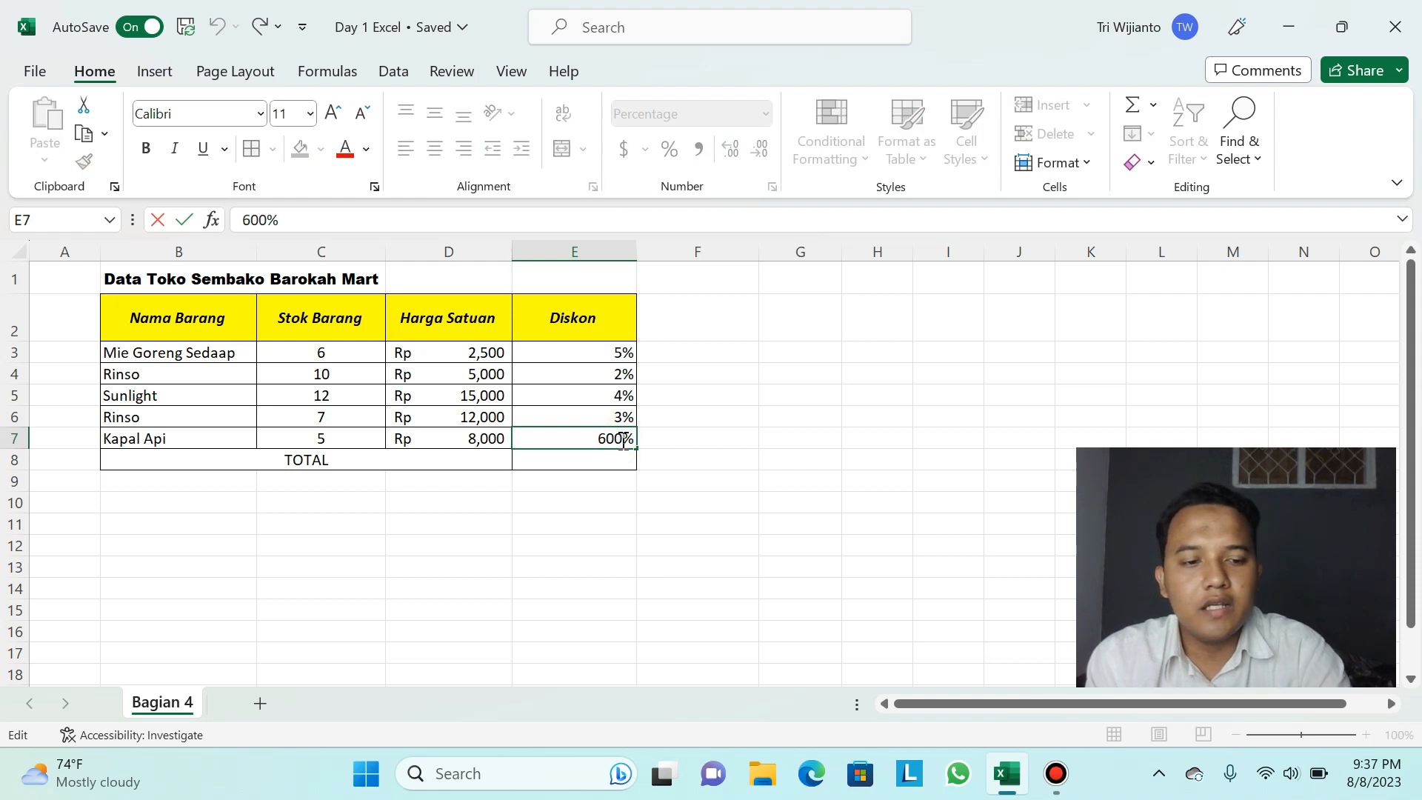
{"action": "key", "text": "BackSpace"}
{"action": "key", "text": "BackSpace"}
{"action": "key", "text": "Return"}
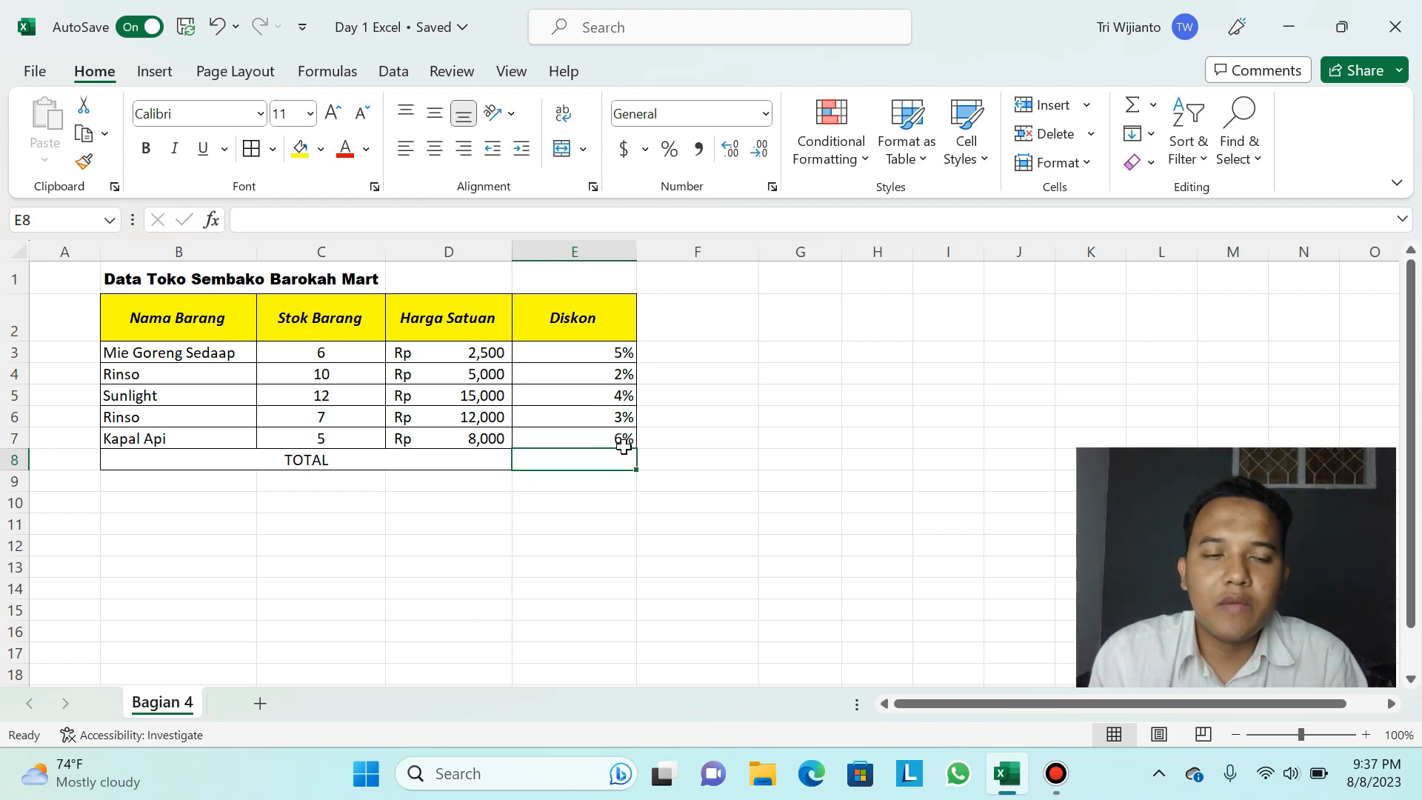
{"action": "left_click", "coordinate": [587, 354]}
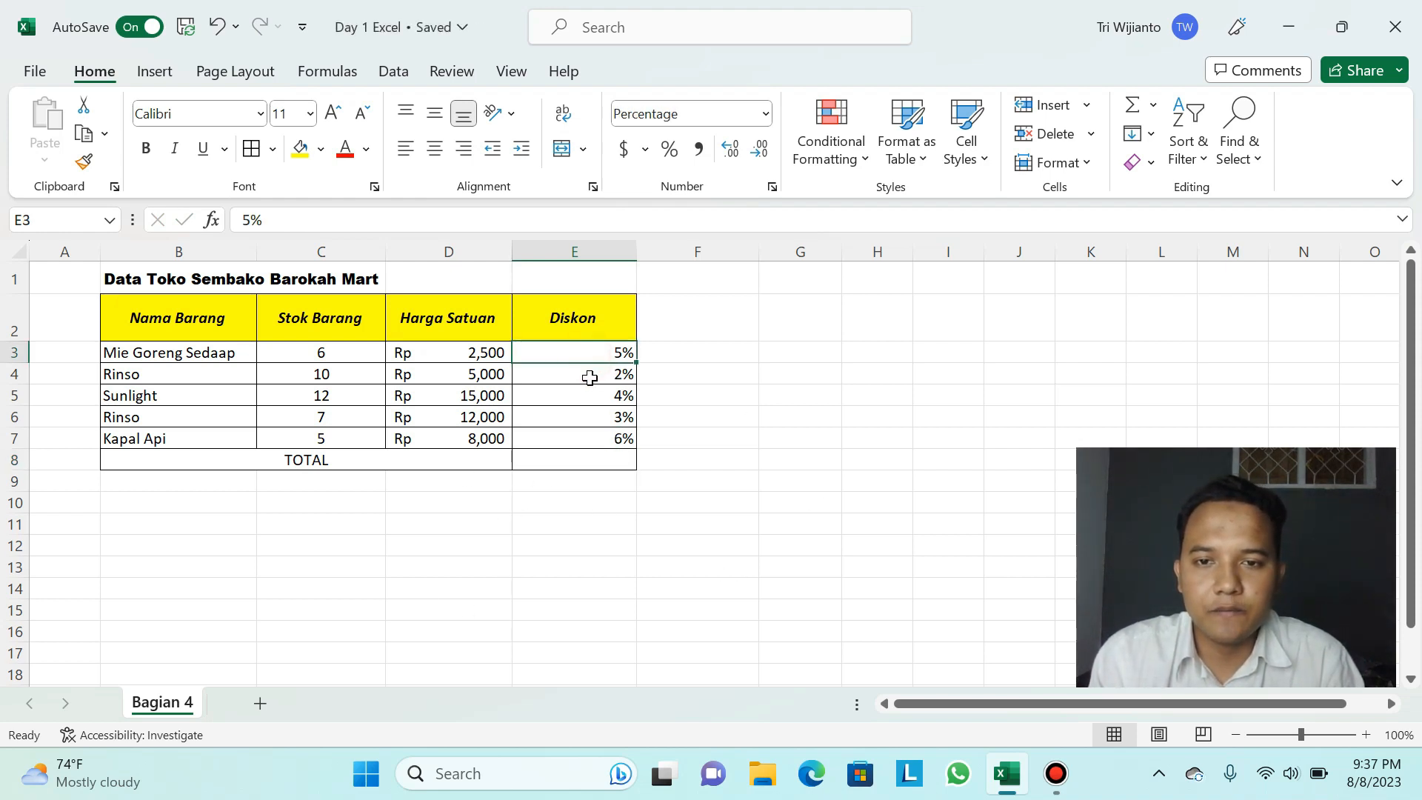
{"action": "left_click", "coordinate": [589, 378]}
{"action": "left_click", "coordinate": [594, 398]}
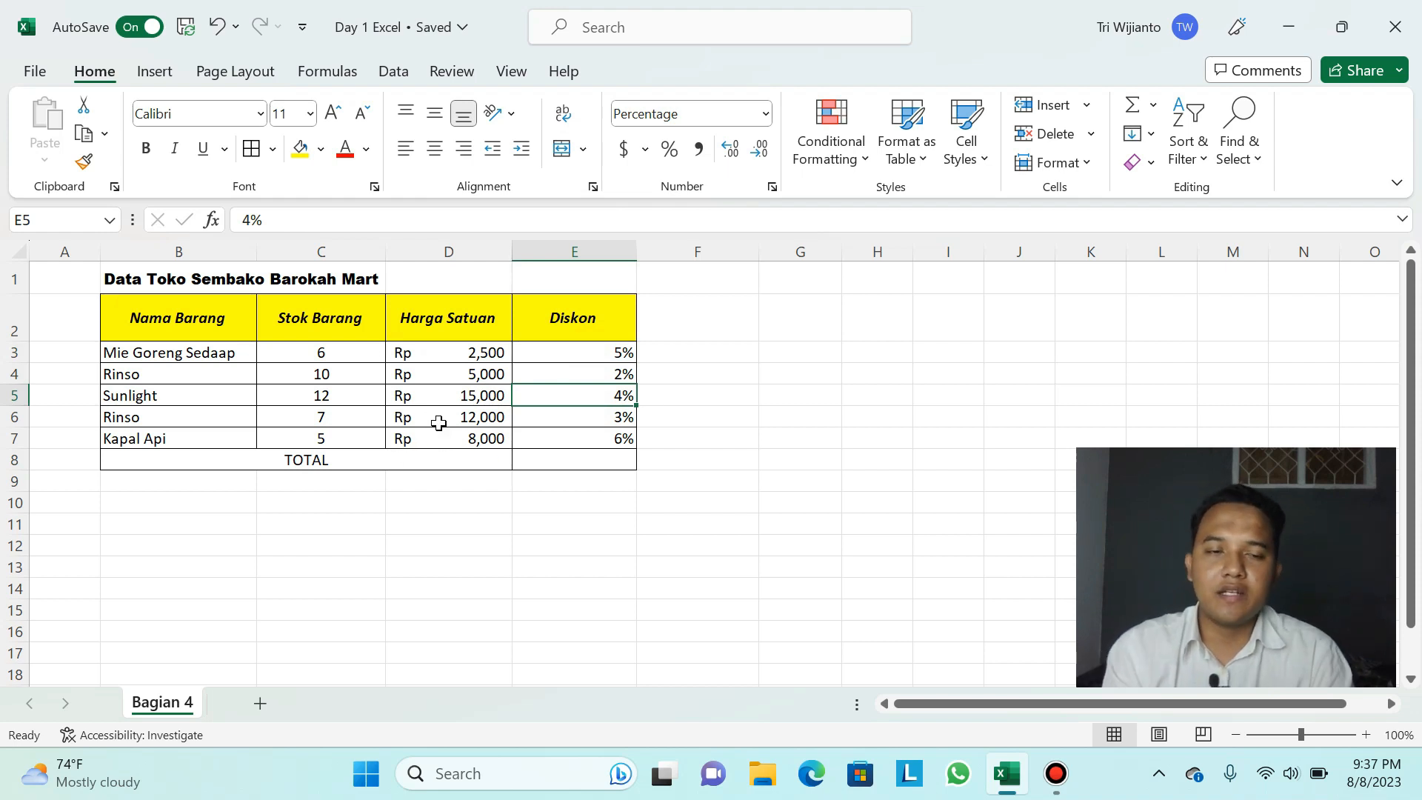
Step: Enter the price as plain text "Rp 2,500" in F3, beside the first item's row
{"action": "left_click", "coordinate": [719, 353]}
{"action": "key", "text": "Caps_Lock"}
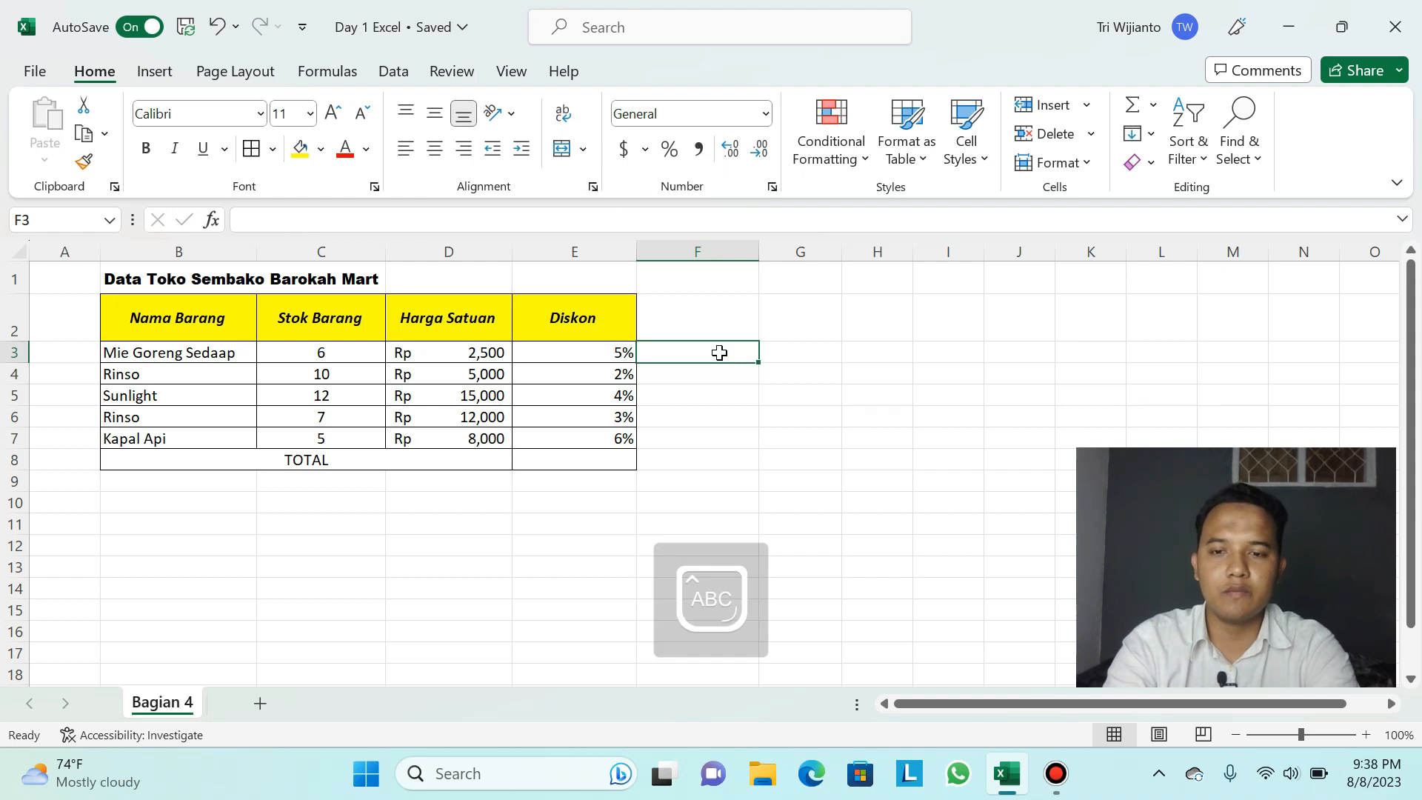
{"action": "type", "text": "Rp"}
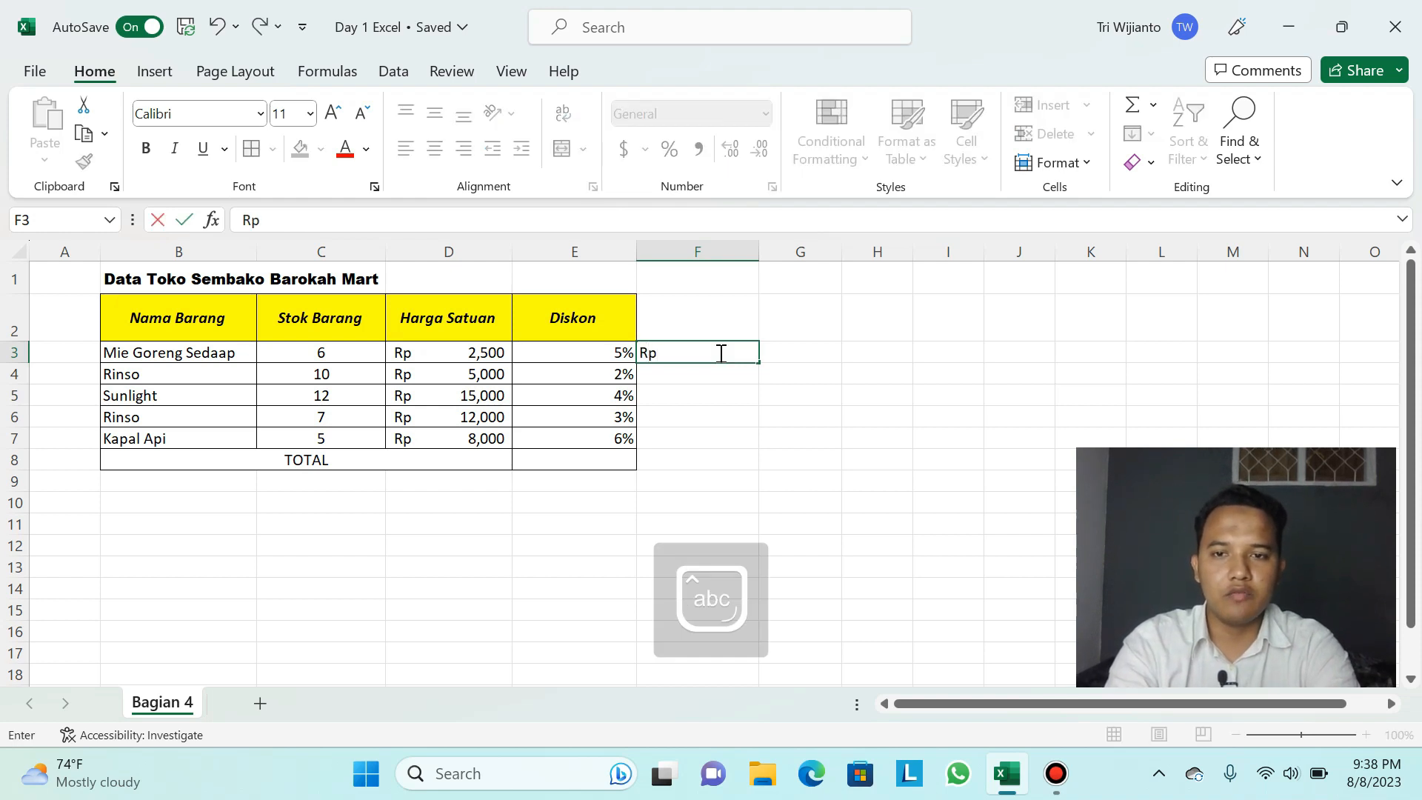
{"action": "type", "text": " 2"}
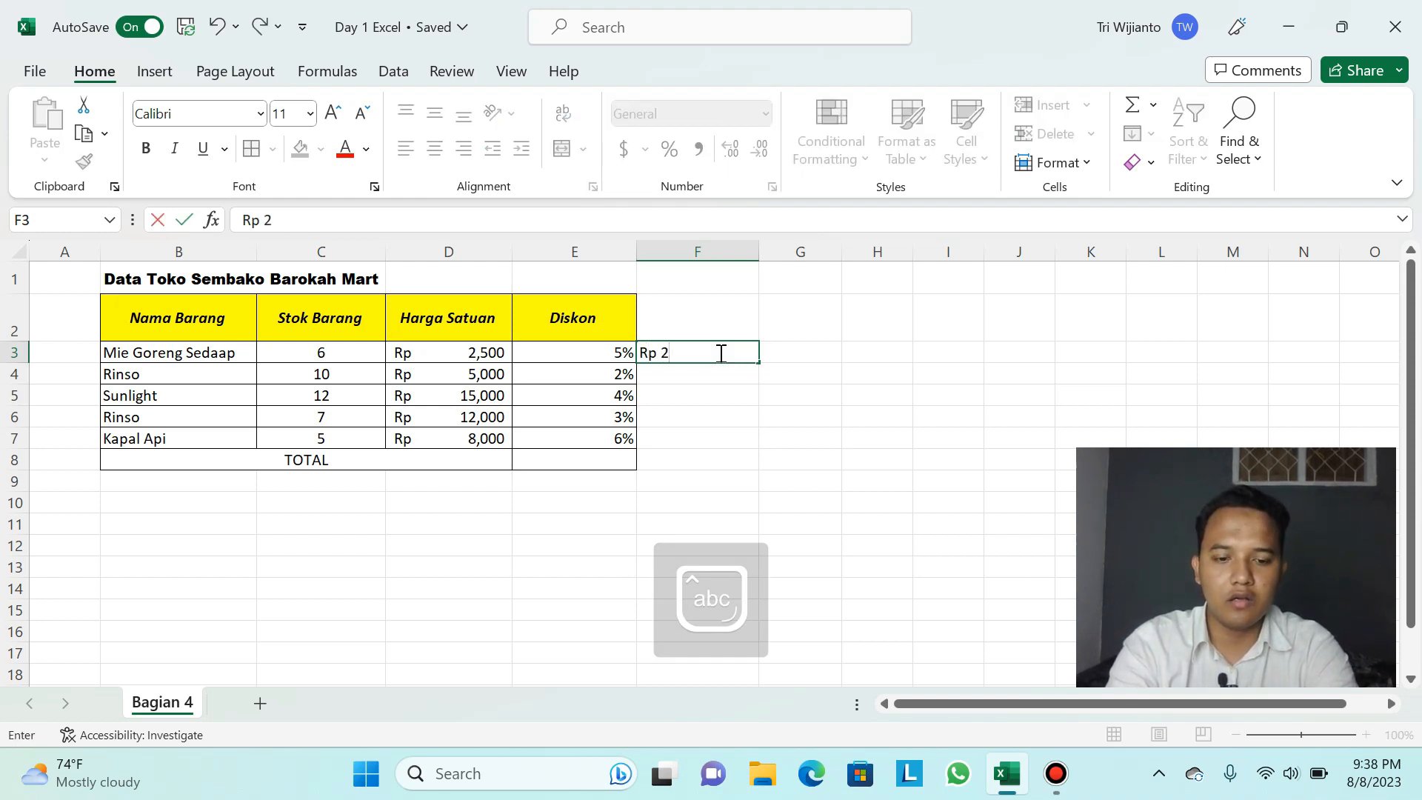
{"action": "type", "text": ",500"}
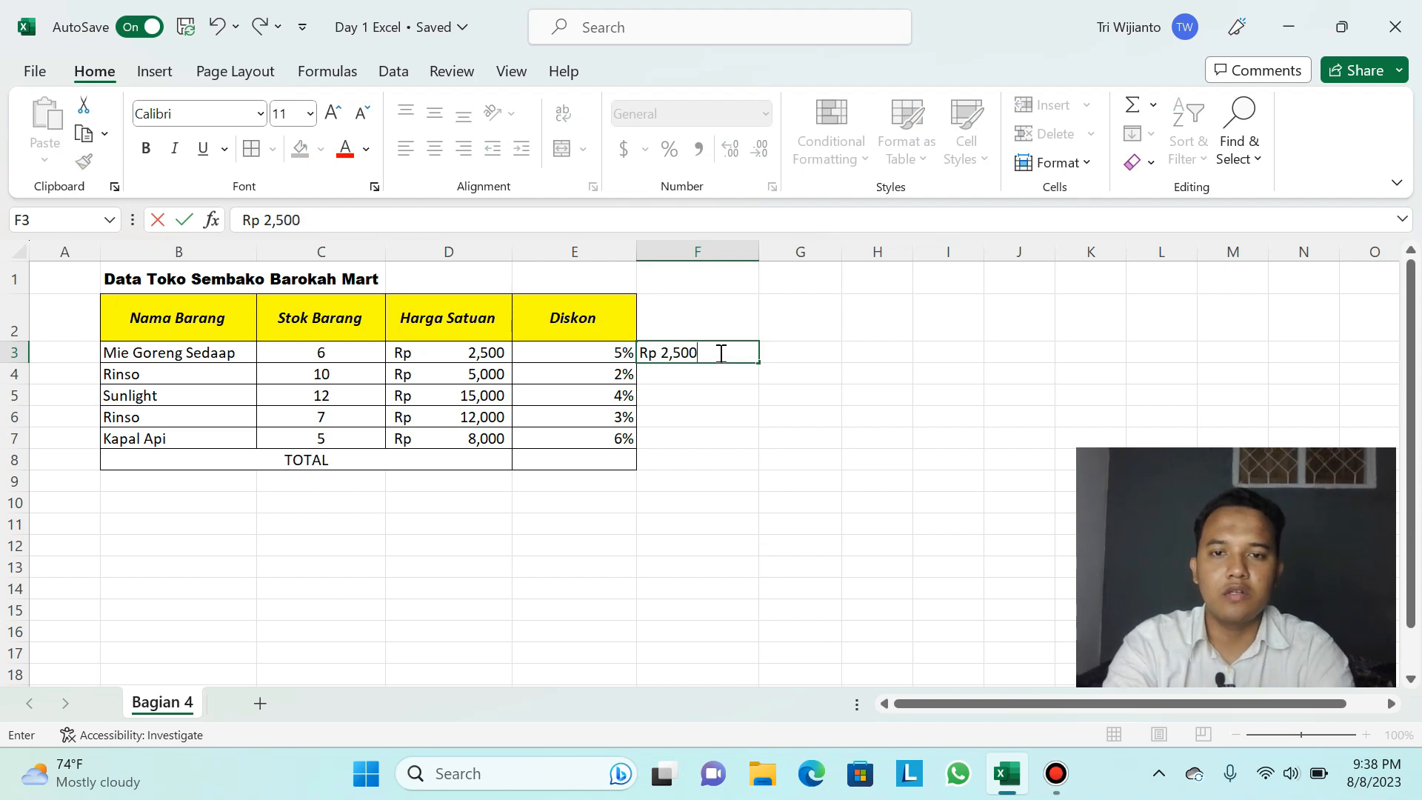
{"action": "left_click", "coordinate": [715, 369]}
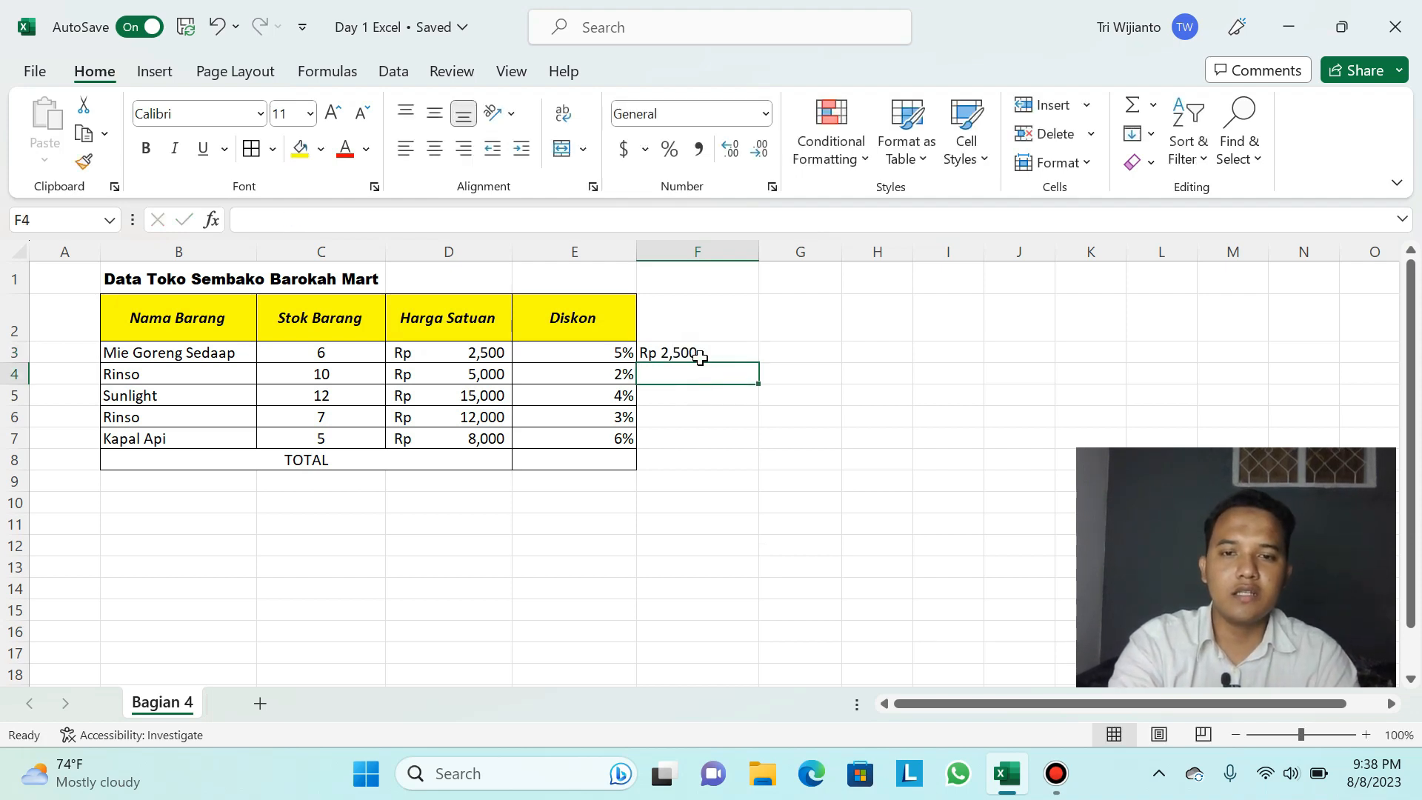
Step: Compare the typed price text in F3 with the accounting-formatted unit price in D3, including their stored contents
{"action": "left_click", "coordinate": [695, 355]}
{"action": "left_click", "coordinate": [409, 353]}
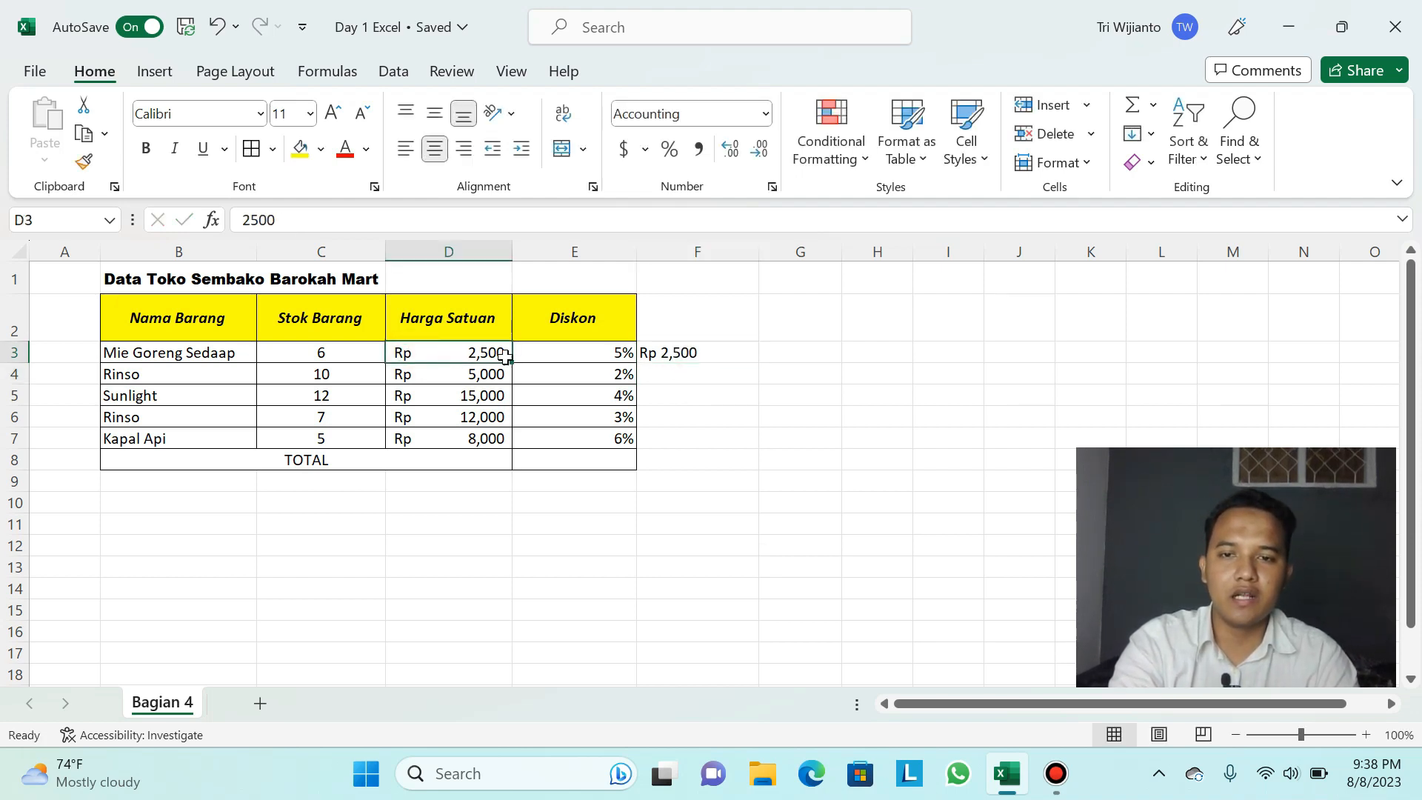
{"action": "left_click", "coordinate": [676, 355]}
{"action": "left_click", "coordinate": [488, 352]}
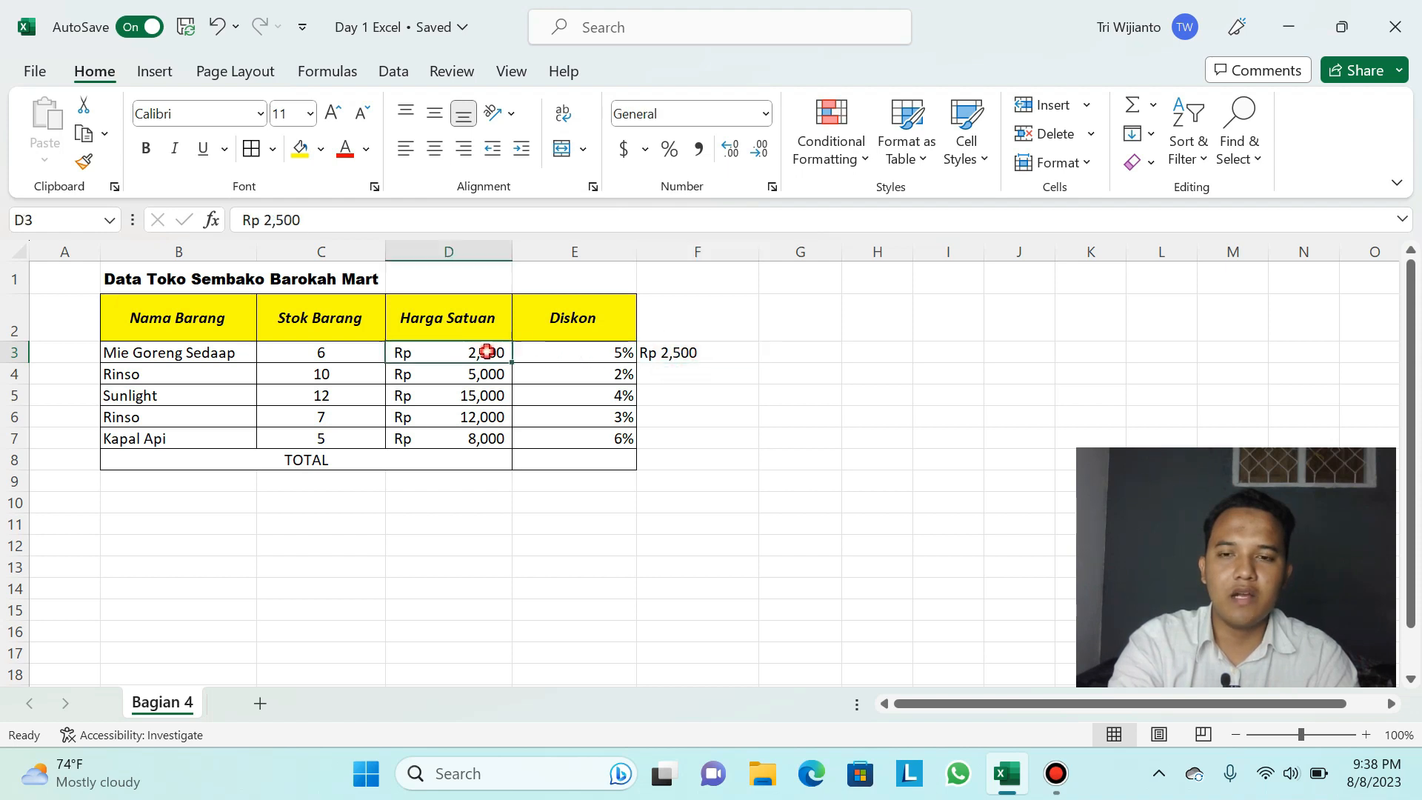
{"action": "left_click", "coordinate": [711, 349]}
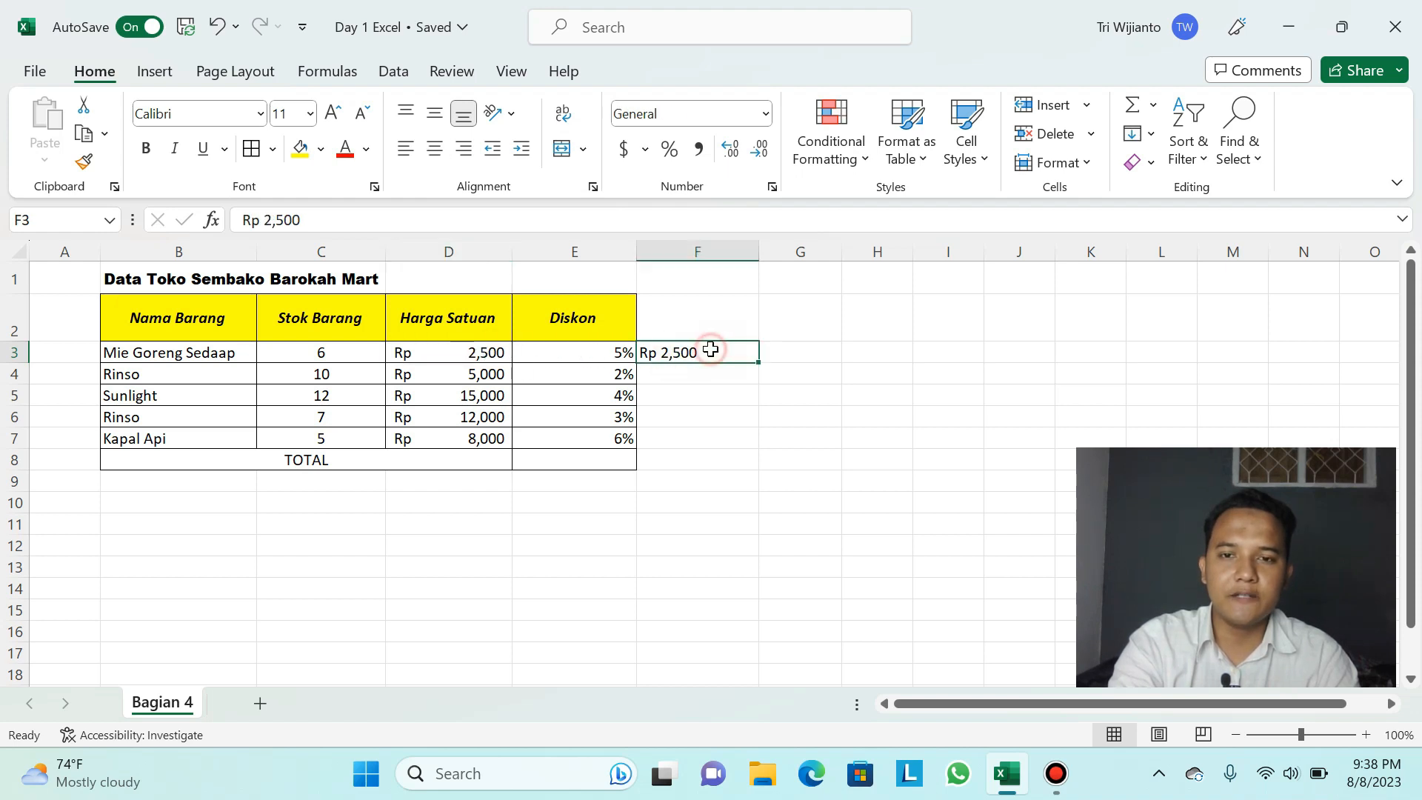
{"action": "left_click", "coordinate": [464, 353]}
{"action": "left_click", "coordinate": [676, 353]}
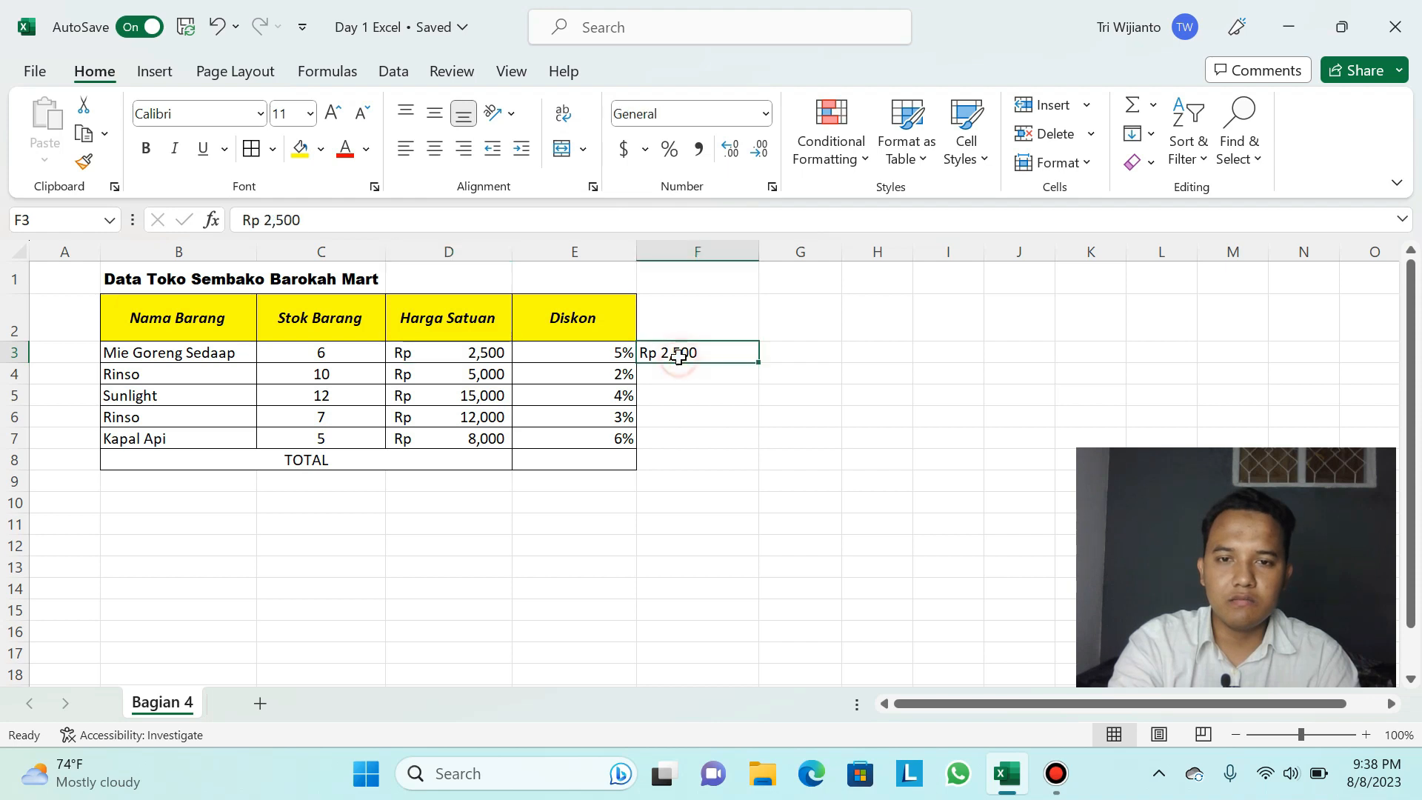
{"action": "left_click", "coordinate": [470, 359]}
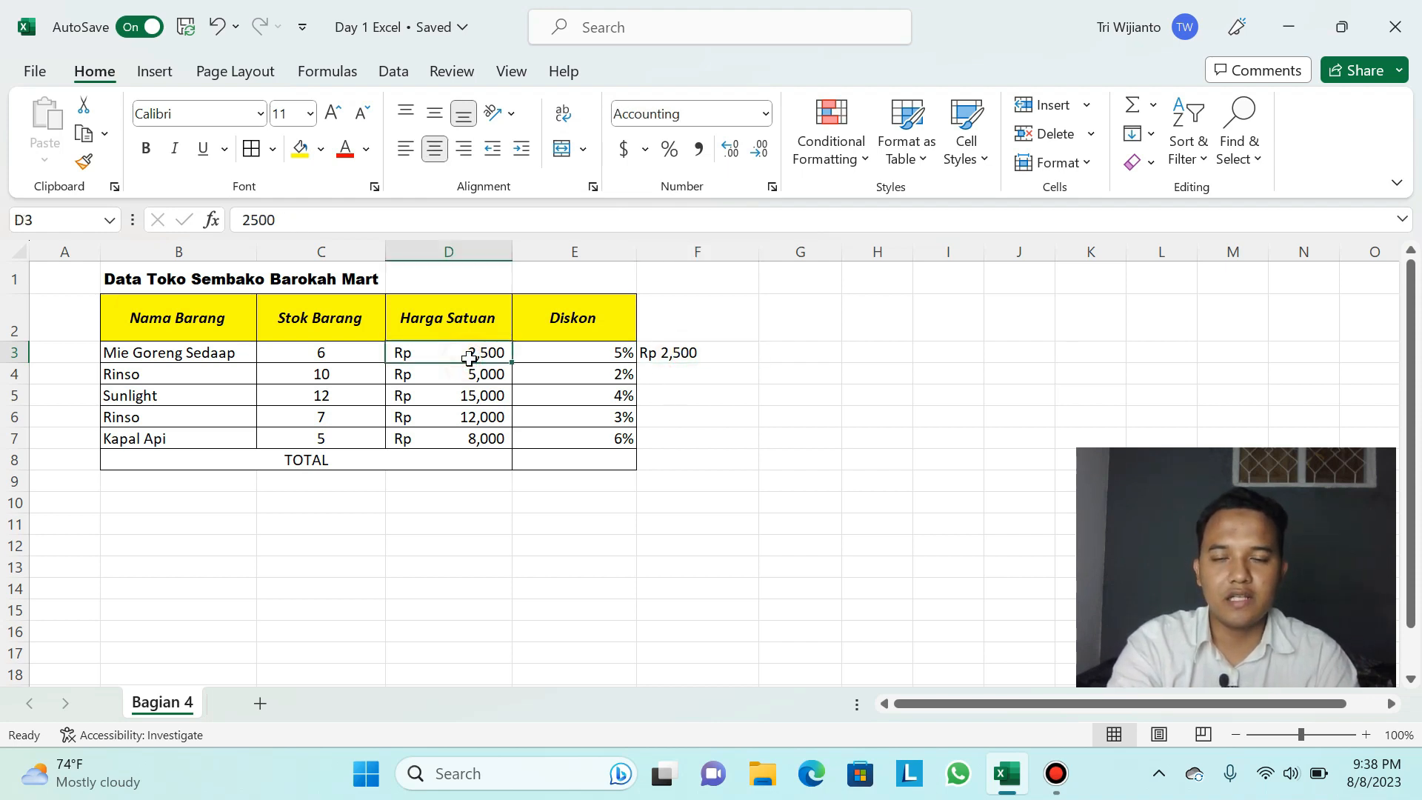
Step: Delete the typed price text from F3
{"action": "double_click", "coordinate": [685, 356]}
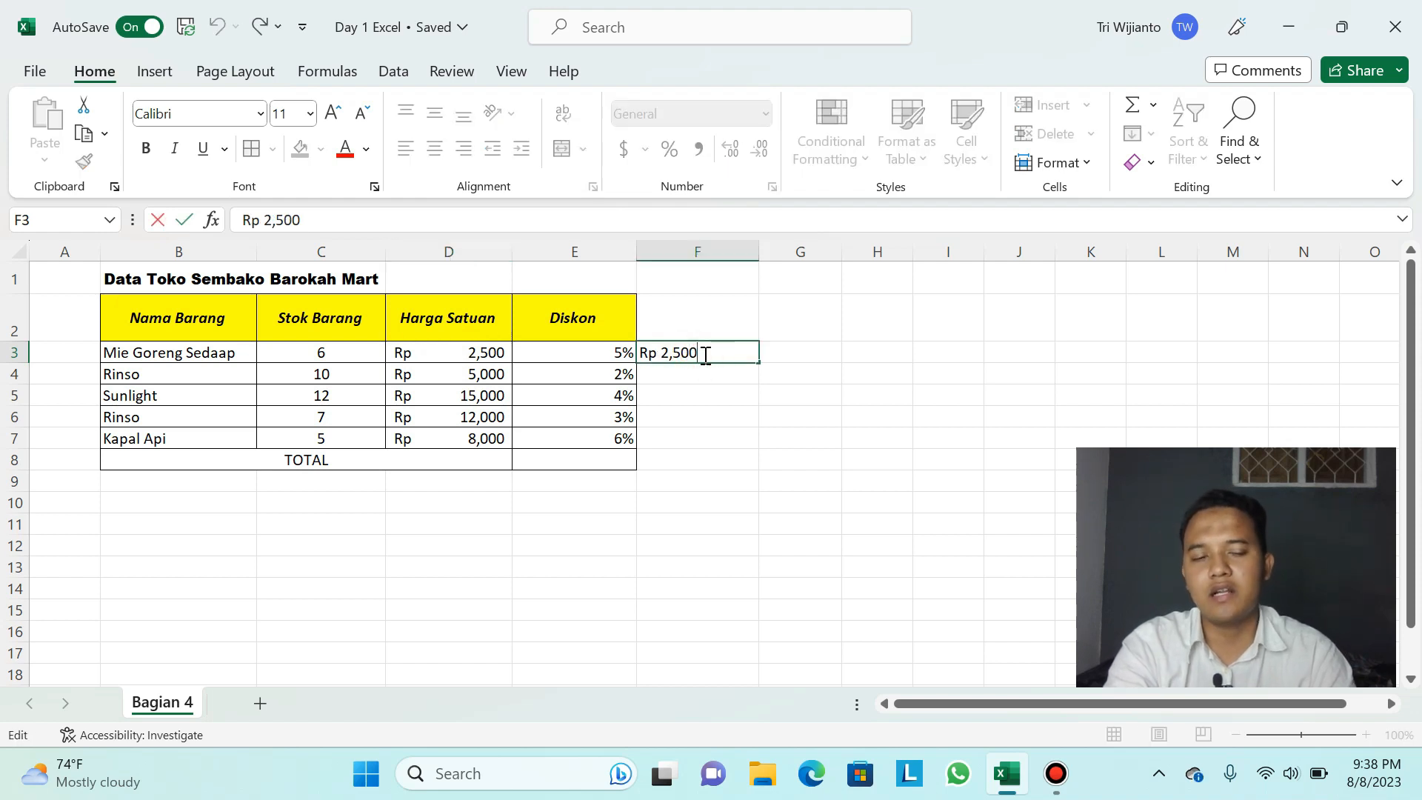
{"action": "key", "text": "BackSpace"}
{"action": "key", "text": "BackSpace"}
{"action": "key", "text": "BackSpace"}
{"action": "key", "text": "BackSpace"}
{"action": "key", "text": "BackSpace"}
{"action": "key", "text": "BackSpace"}
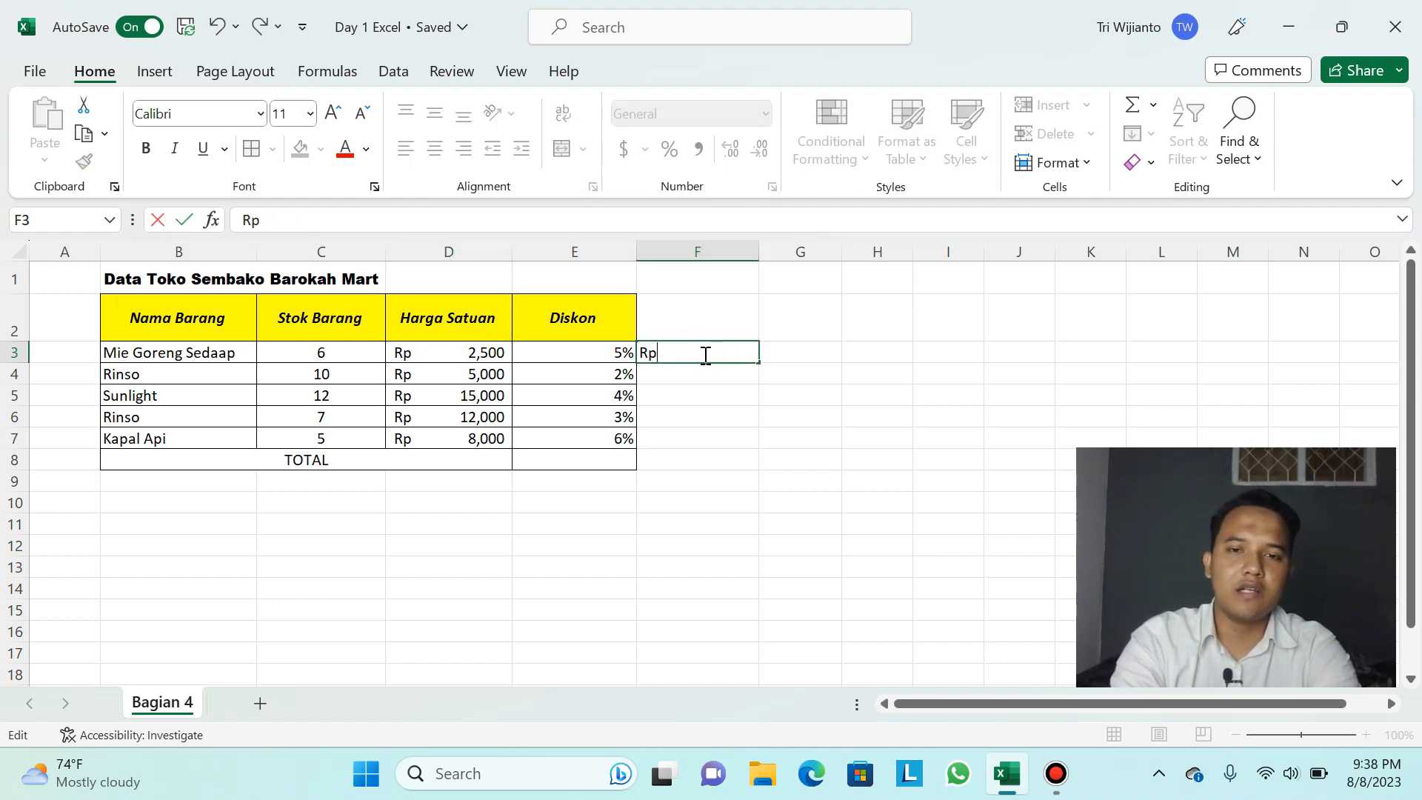
{"action": "key", "text": "BackSpace"}
{"action": "key", "text": "BackSpace"}
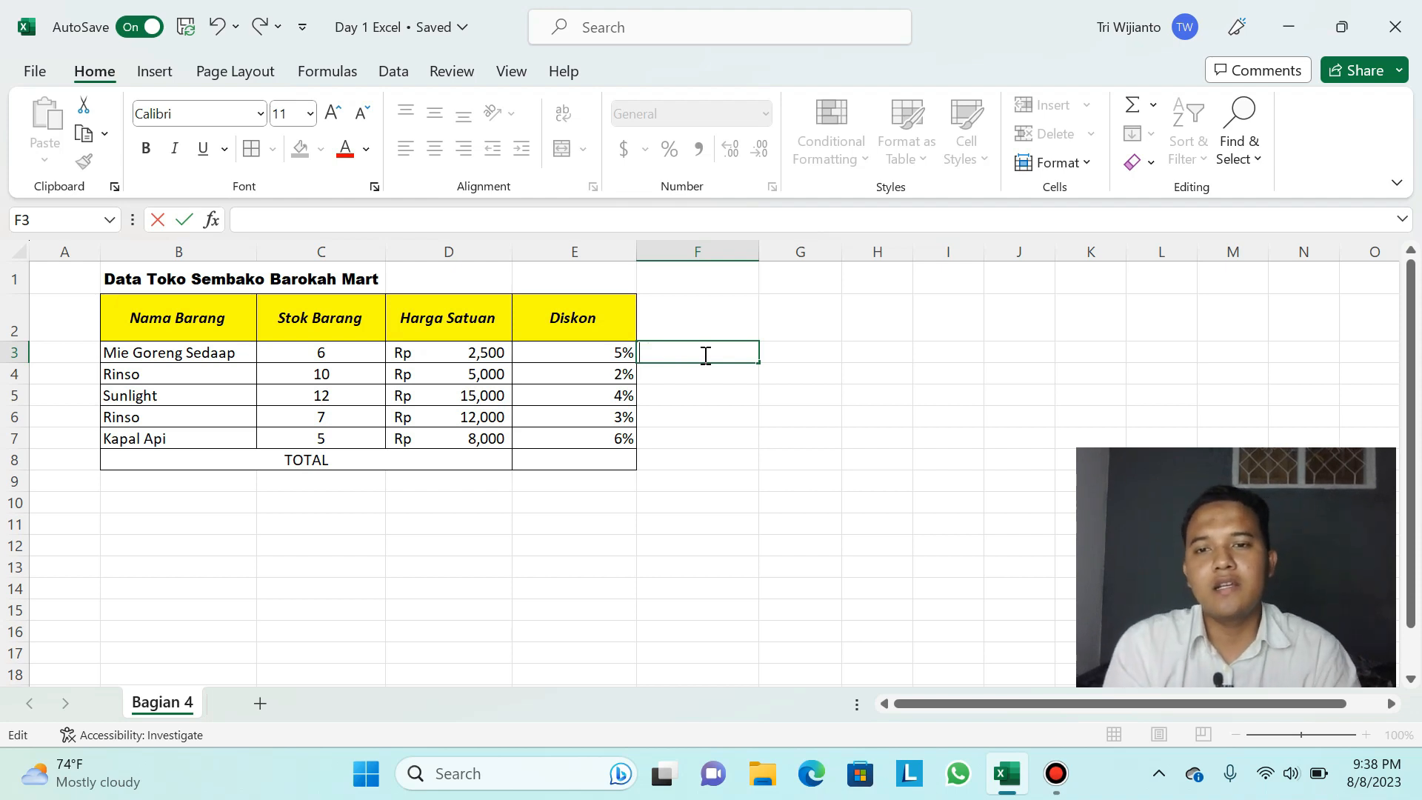
{"action": "left_click", "coordinate": [700, 376]}
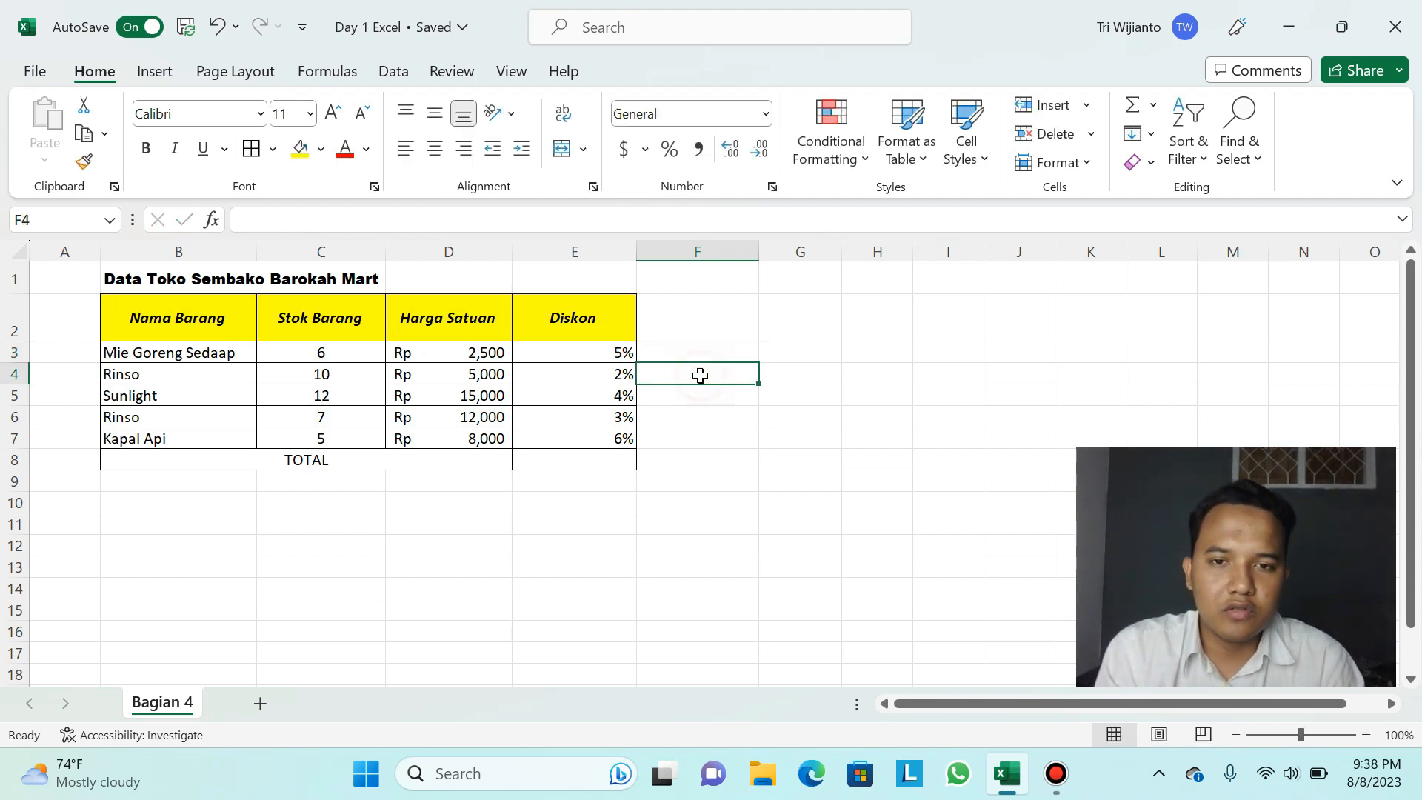
{"action": "left_click", "coordinate": [705, 422]}
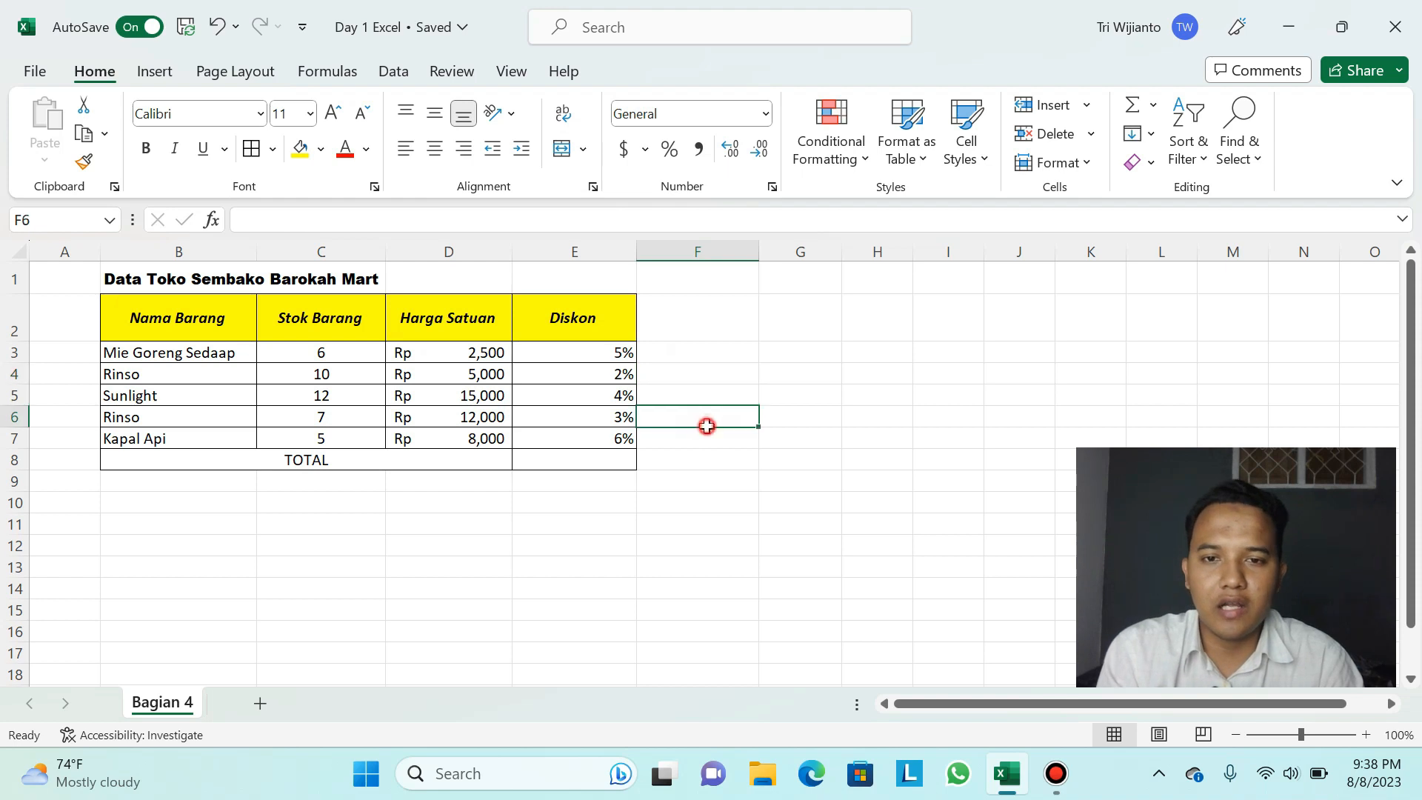
{"action": "left_click", "coordinate": [707, 395]}
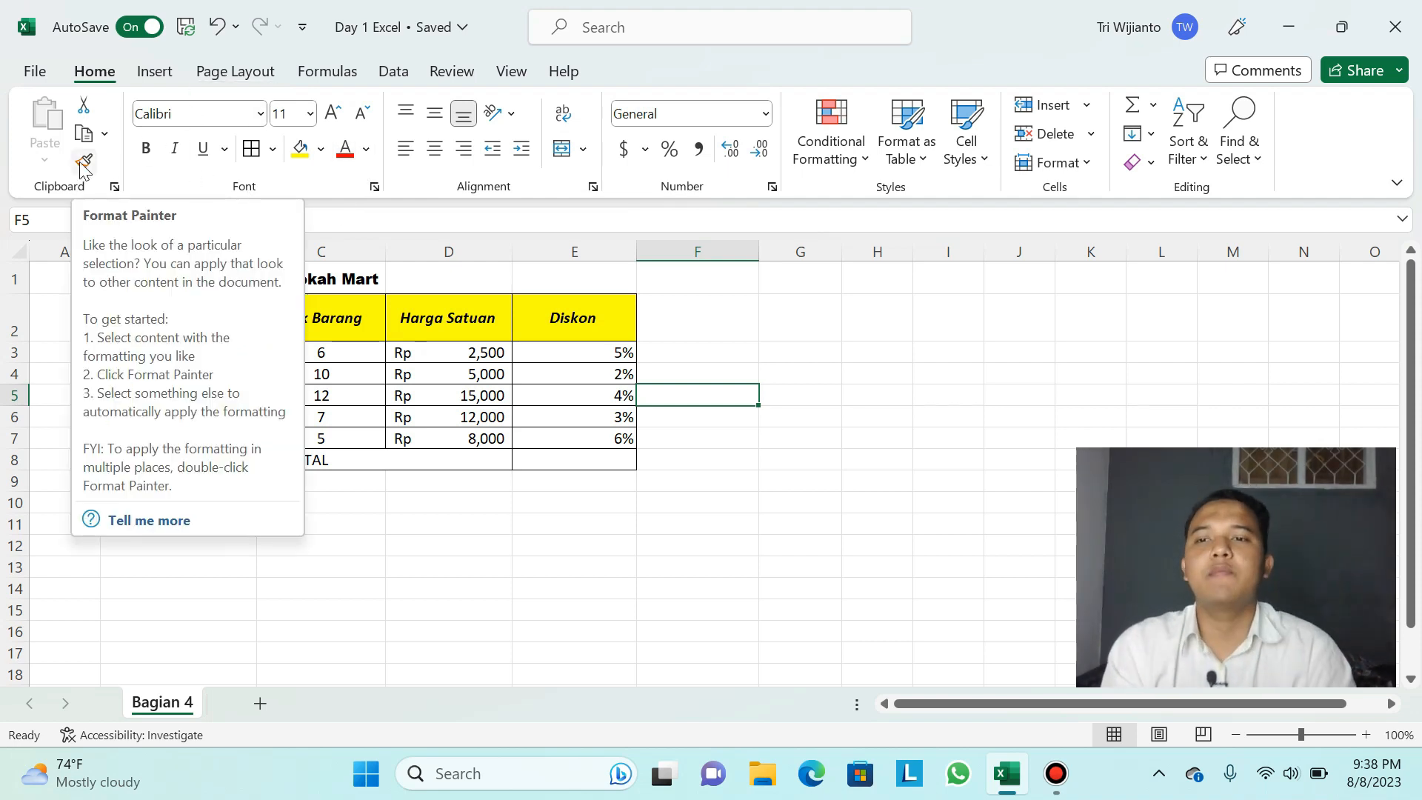
{"action": "left_click", "coordinate": [601, 333]}
{"action": "left_click", "coordinate": [472, 318]}
{"action": "left_click", "coordinate": [351, 319]}
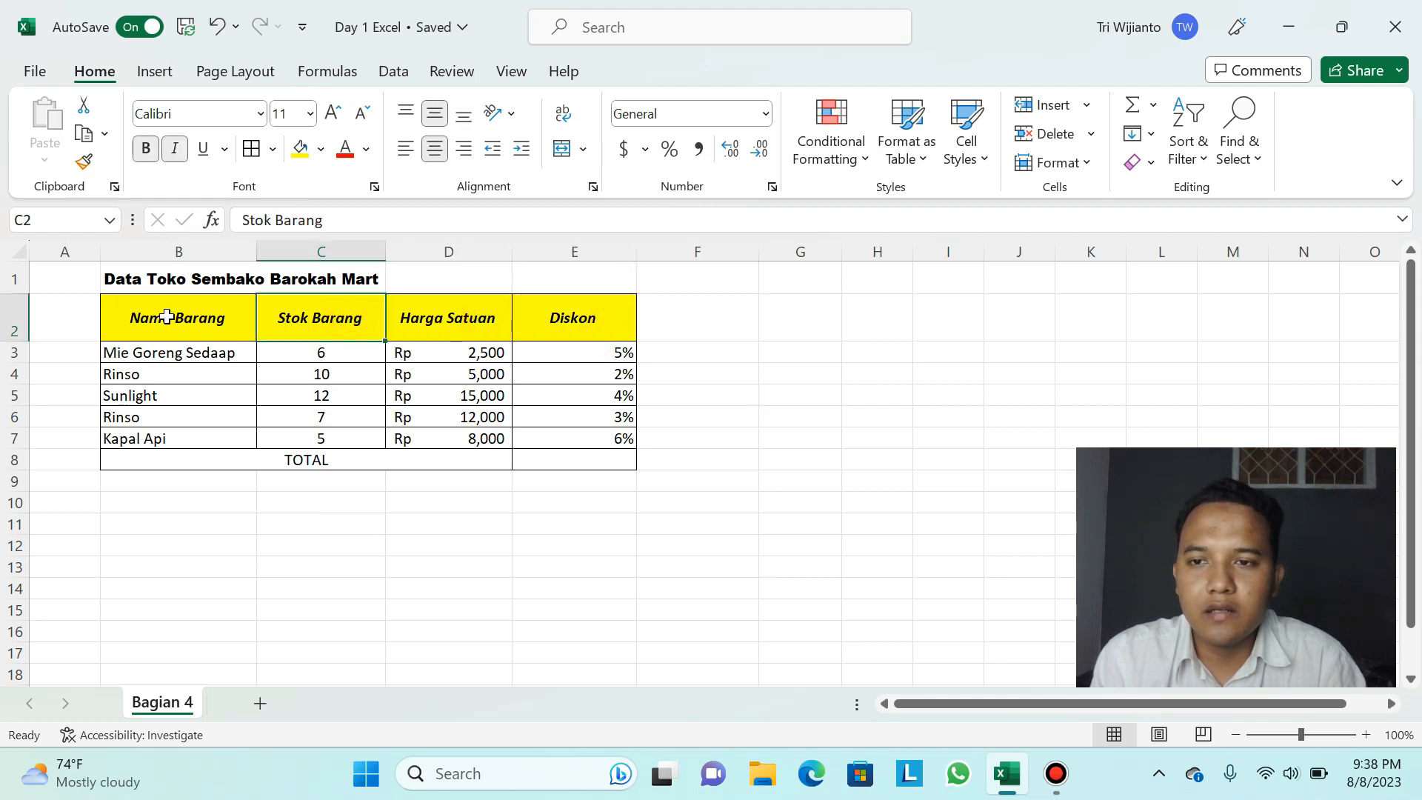
{"action": "left_click", "coordinate": [167, 316]}
{"action": "left_click", "coordinate": [337, 317]}
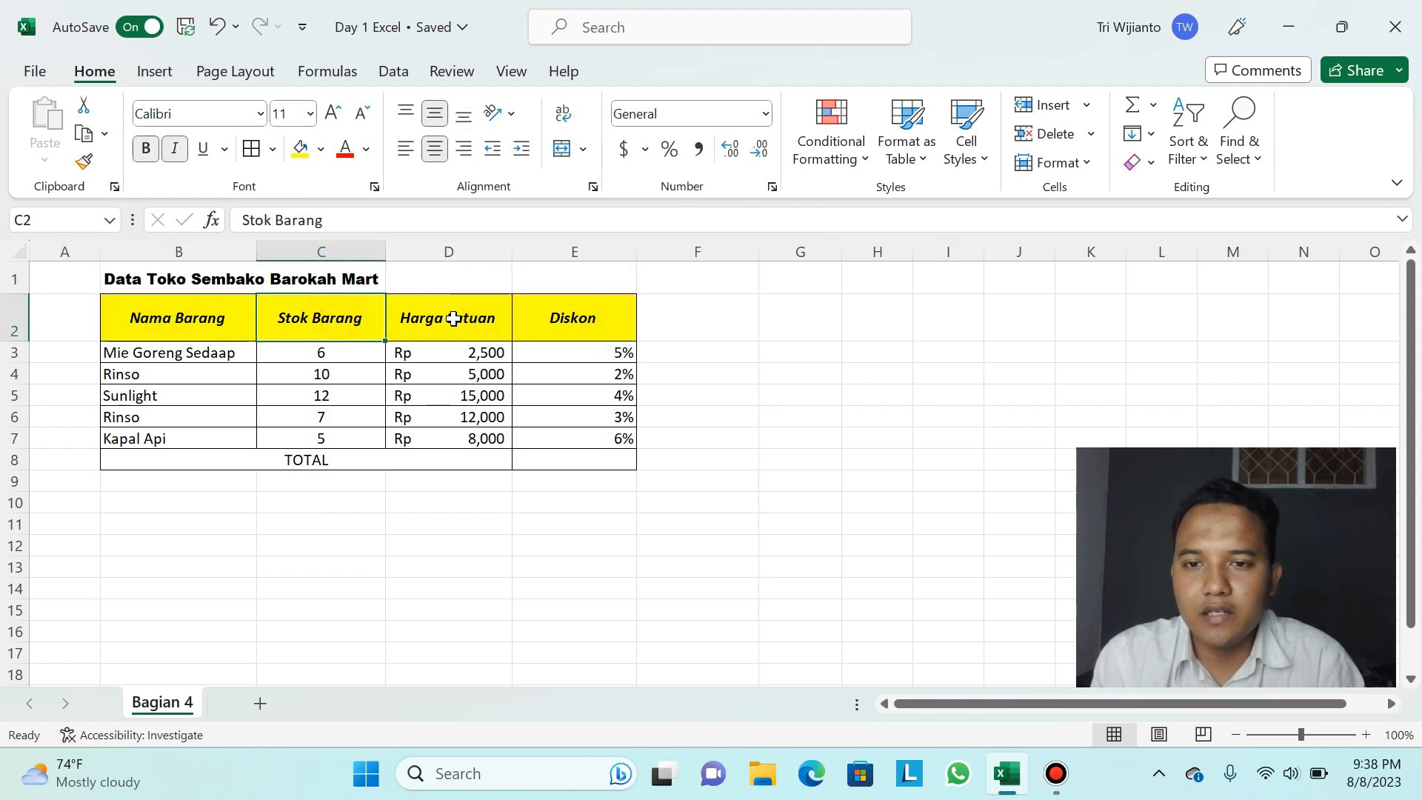
{"action": "left_click", "coordinate": [453, 317]}
{"action": "left_click", "coordinate": [570, 311]}
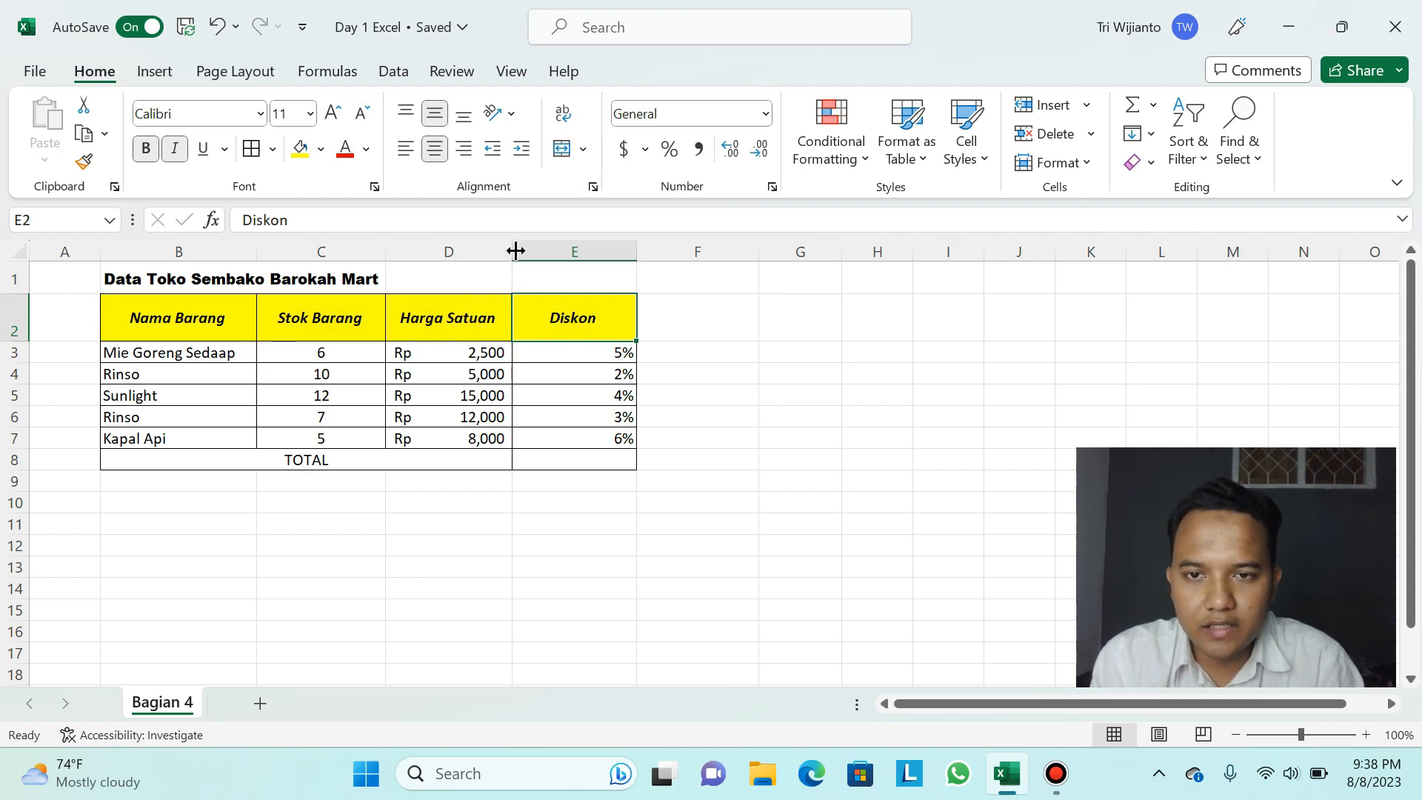
Step: Narrow the Harga Satuan and Stok Barang columns to slightly less than the width of their header texts
{"action": "left_click_drag", "start_coordinate": [511, 250], "coordinate": [489, 251]}
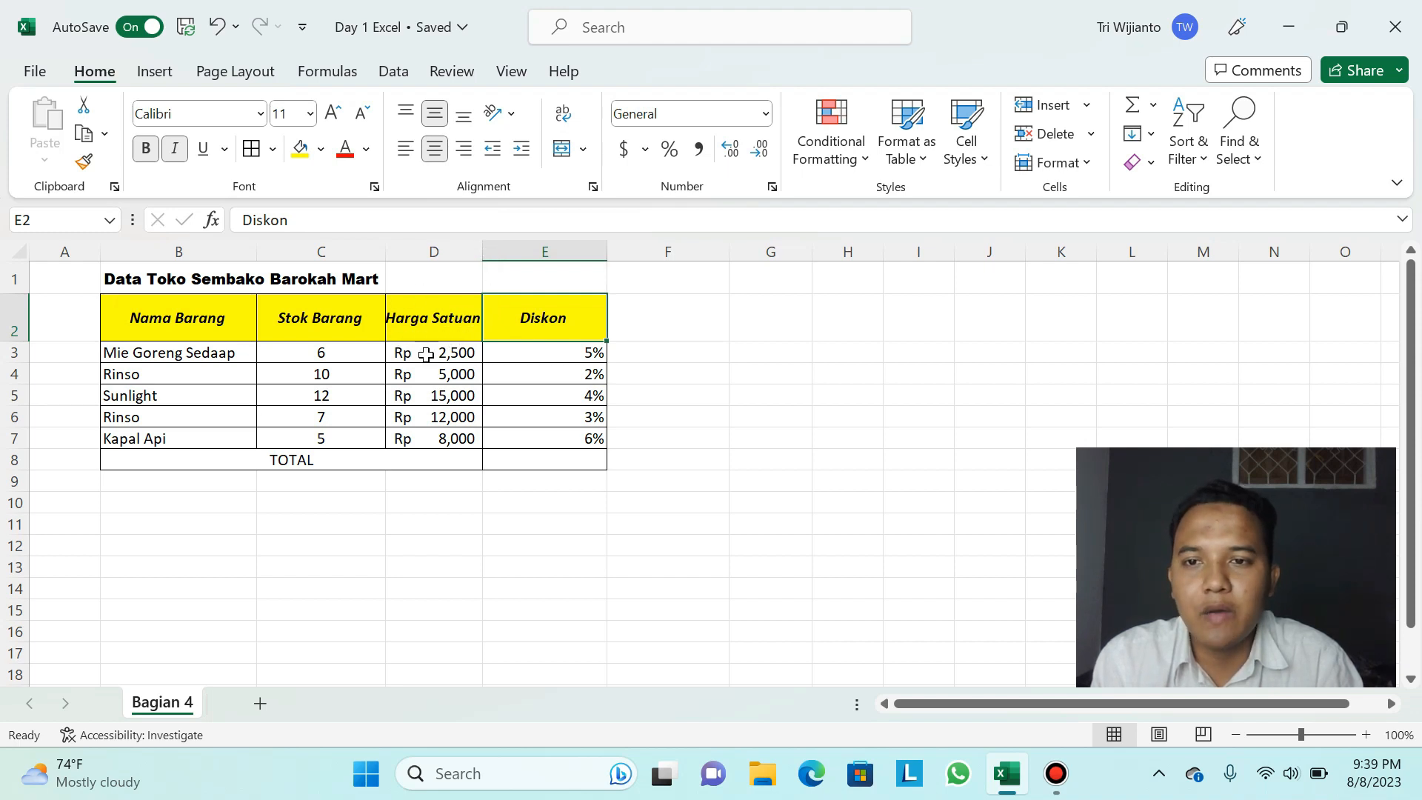
{"action": "left_click_drag", "start_coordinate": [385, 251], "coordinate": [364, 248]}
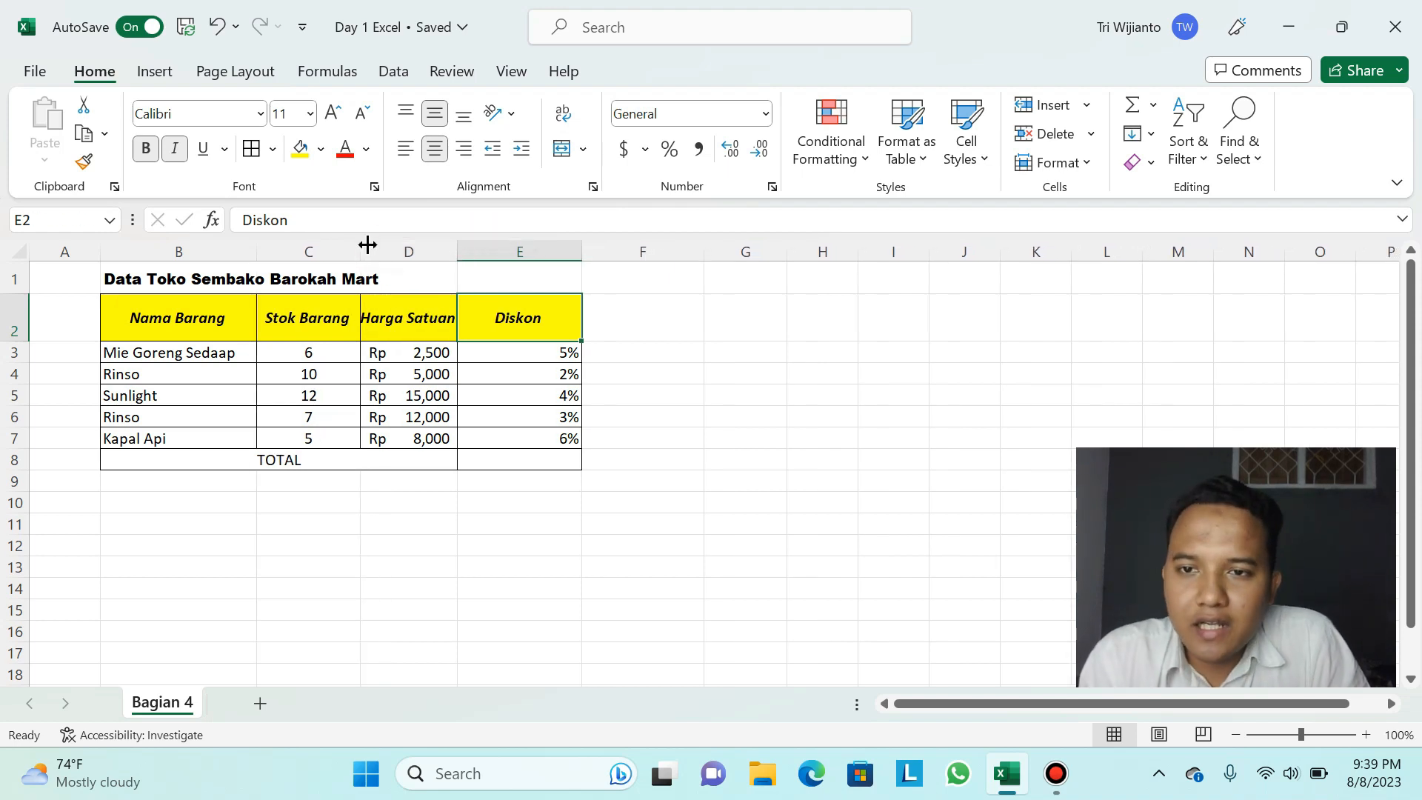
{"action": "left_click_drag", "start_coordinate": [368, 244], "coordinate": [343, 248]}
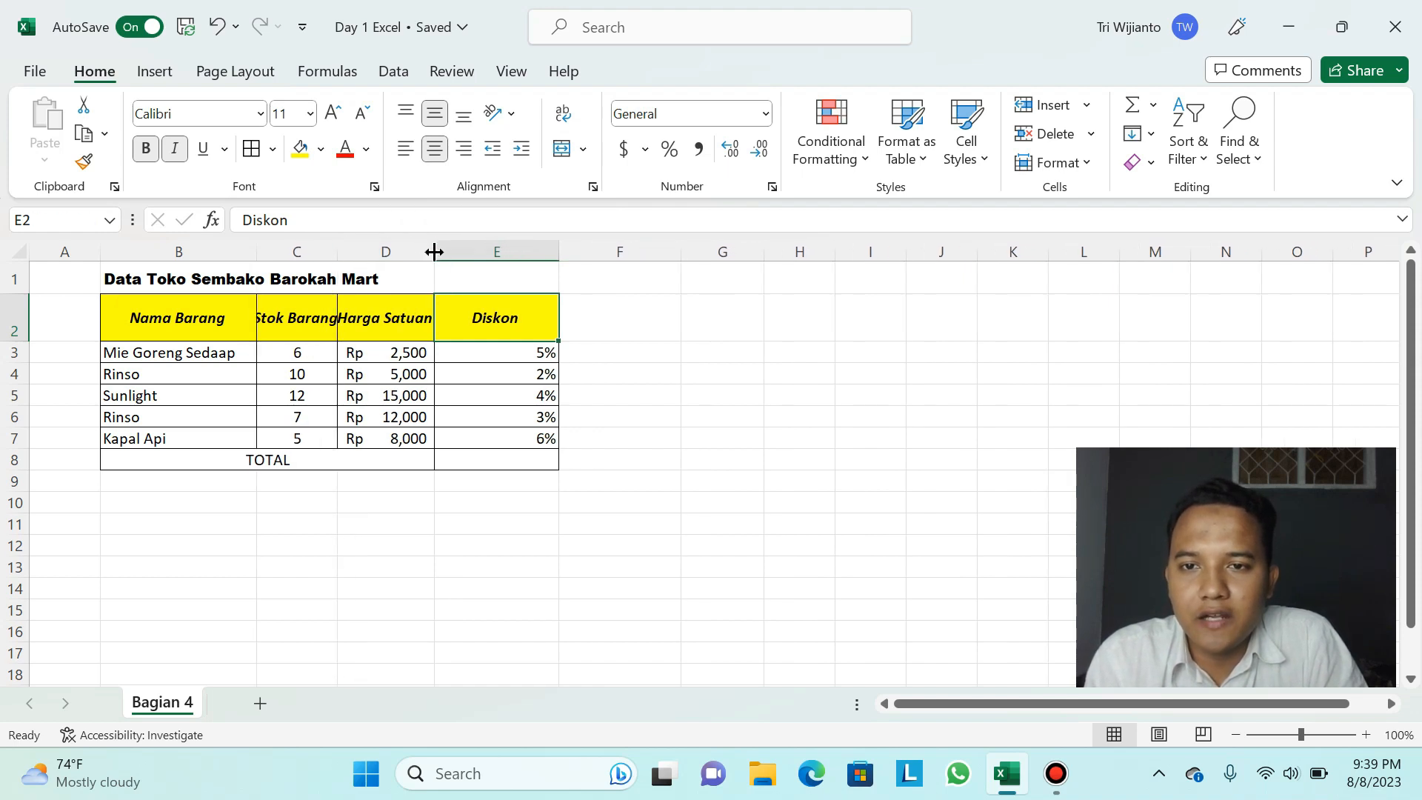
{"action": "left_click_drag", "start_coordinate": [434, 252], "coordinate": [426, 251]}
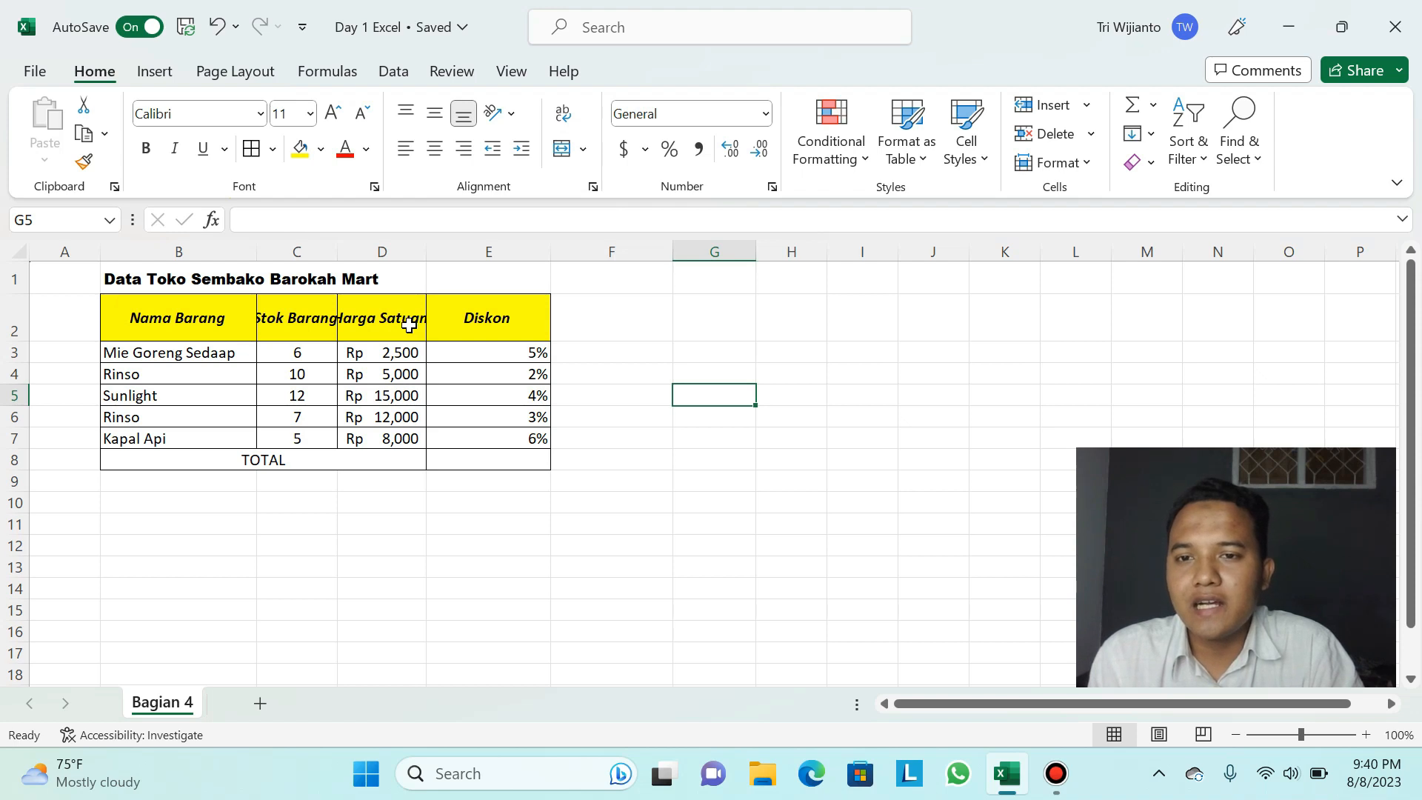
Step: Wrap the Harga Satuan and Stok Barang headers in D2 and C2 onto two lines, widening the Harga Satuan column slightly
{"action": "left_click", "coordinate": [391, 314]}
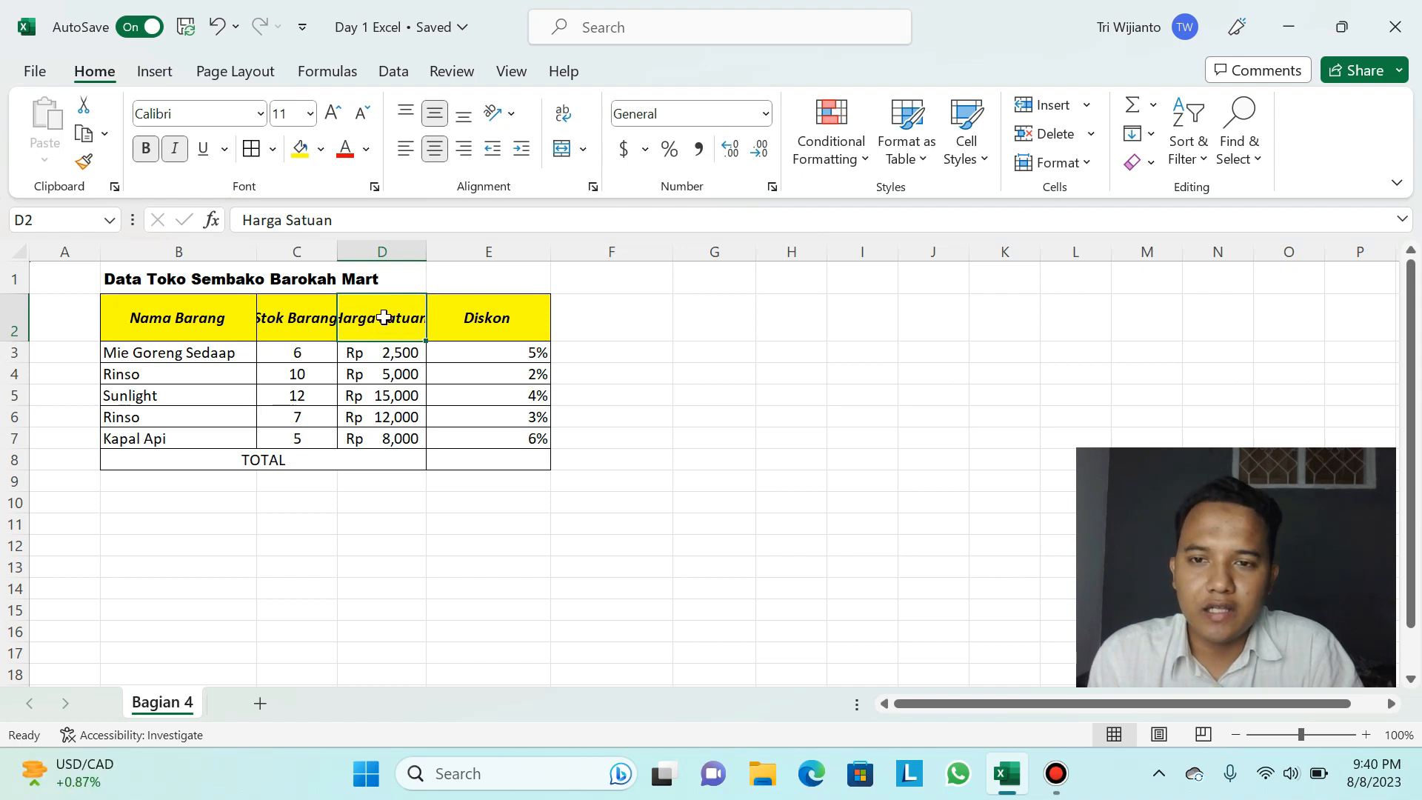
{"action": "left_click", "coordinate": [566, 119]}
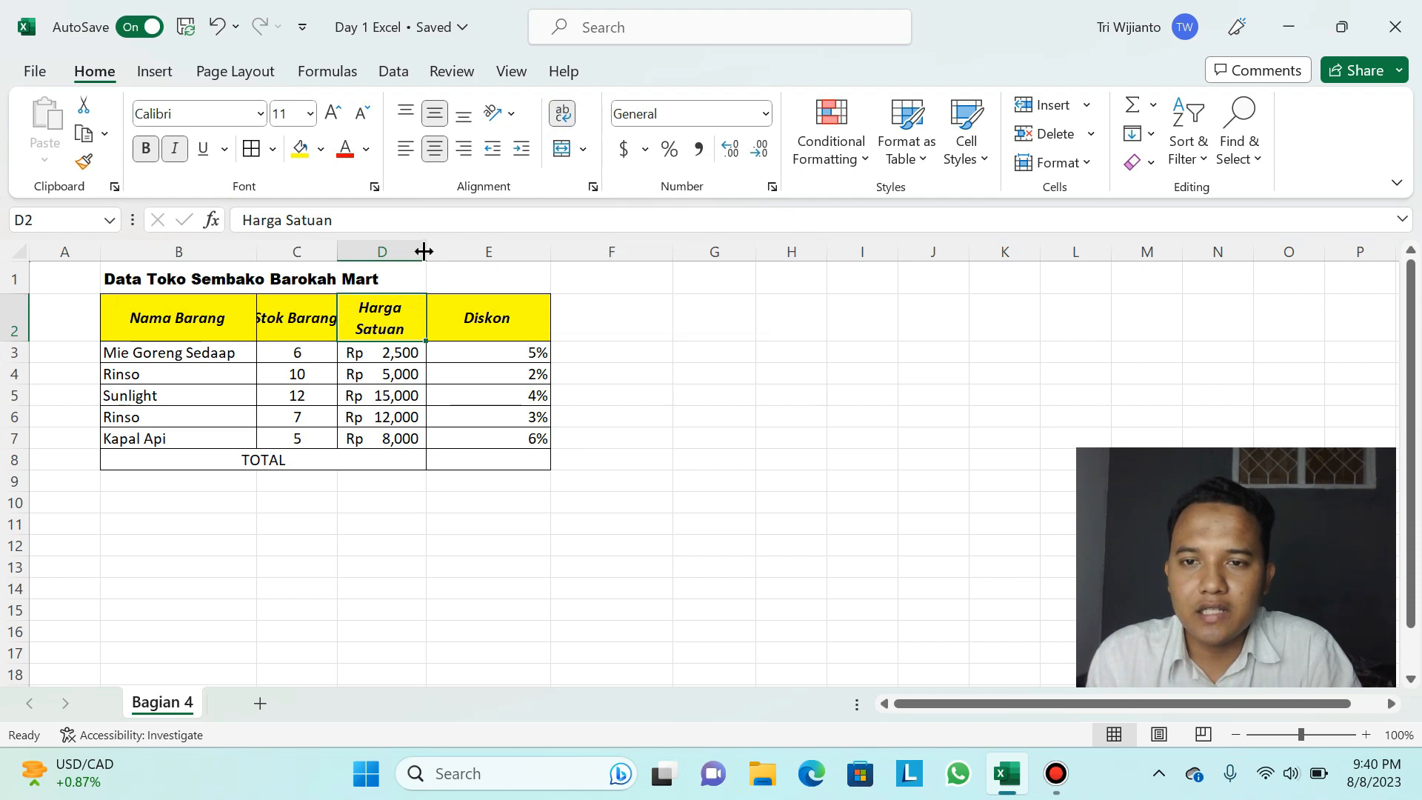
{"action": "left_click_drag", "start_coordinate": [428, 253], "coordinate": [433, 252]}
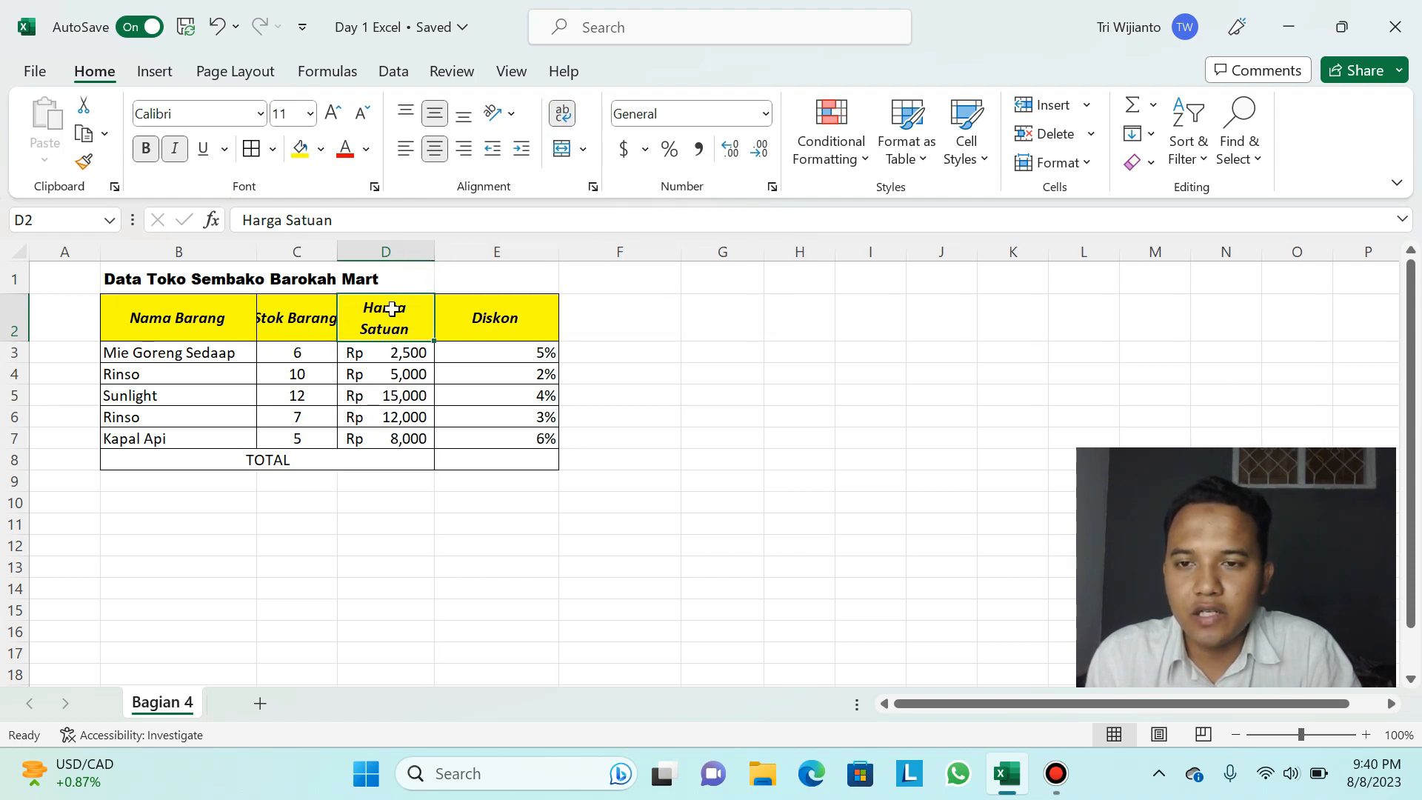
{"action": "left_click", "coordinate": [312, 324]}
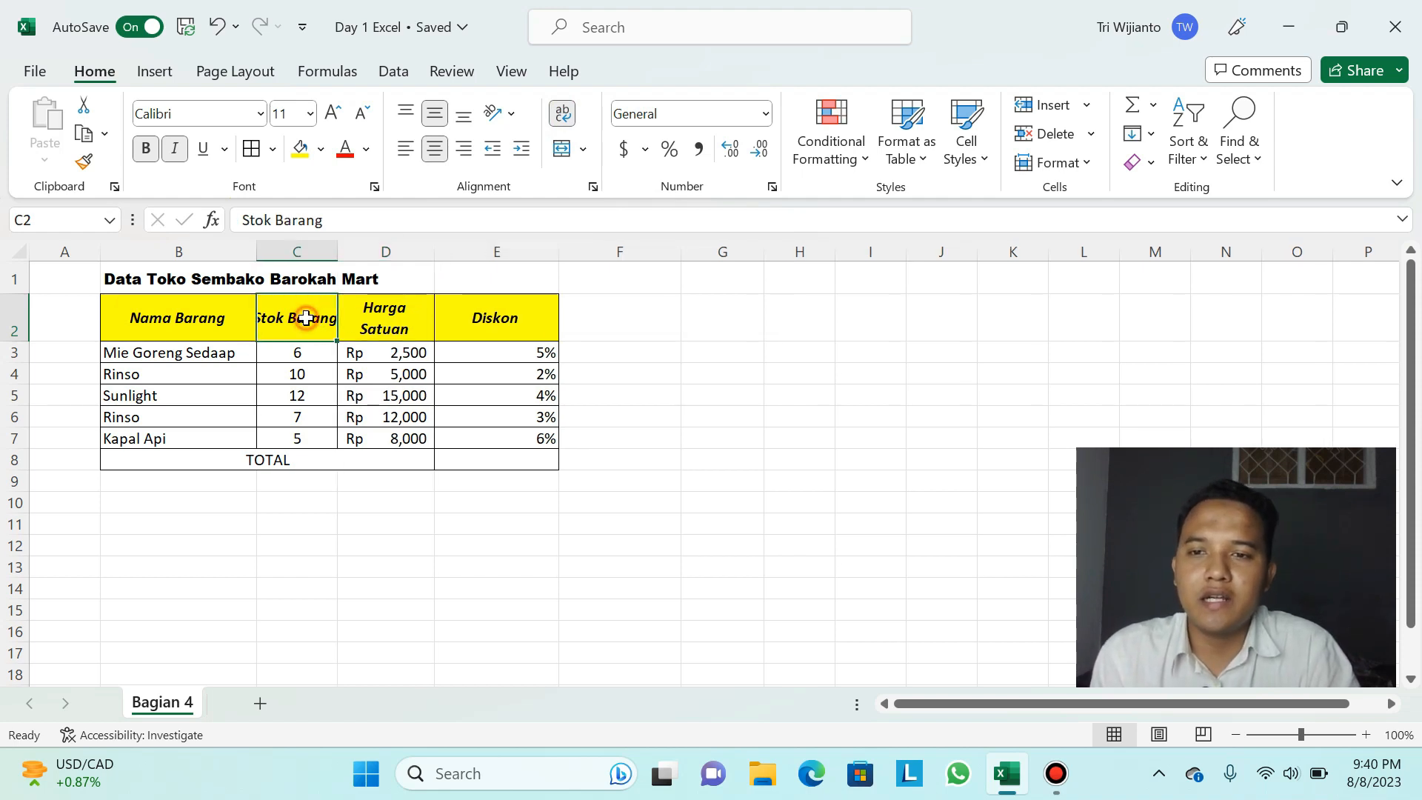
{"action": "left_click", "coordinate": [564, 117]}
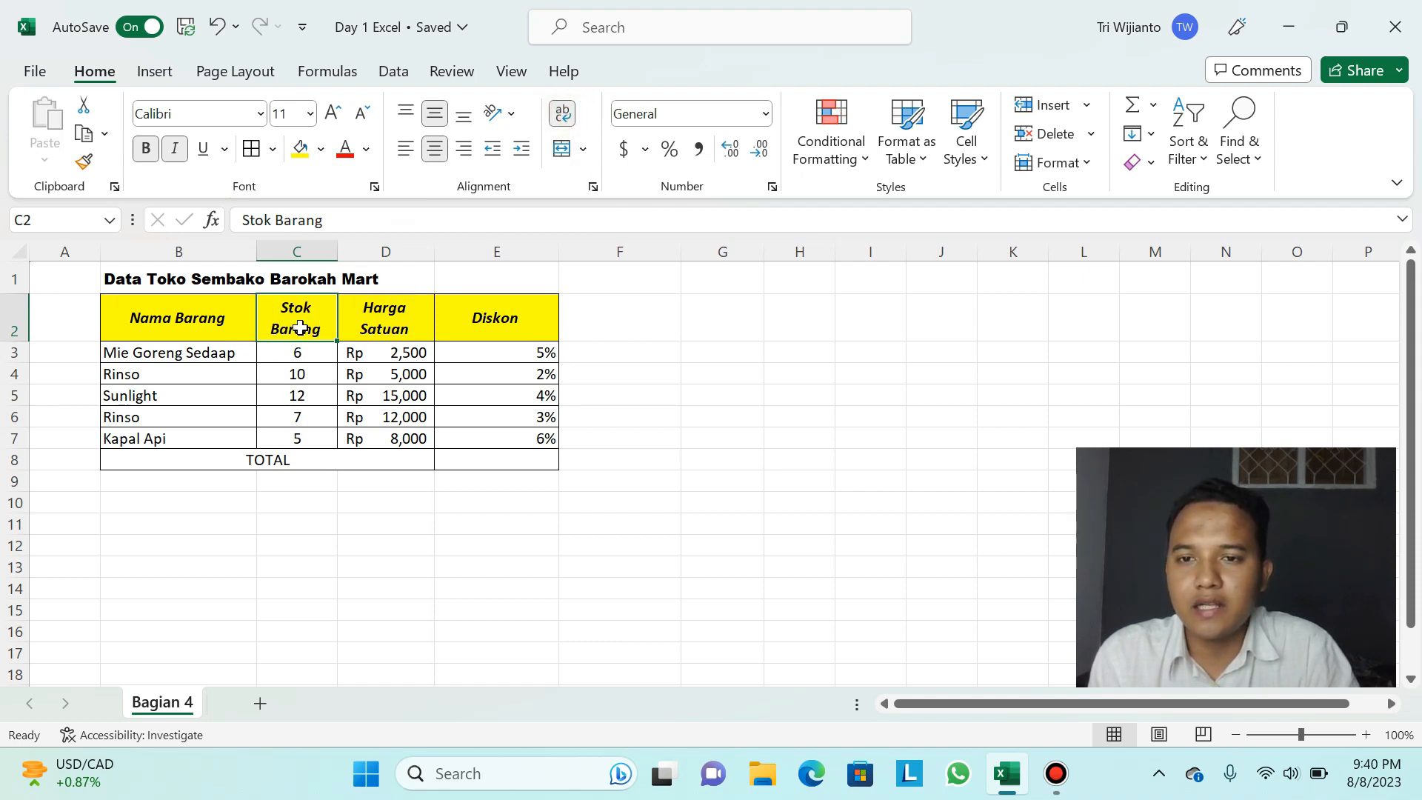
Step: Fine-tune the widths of columns B, C and D, leaving the Stok Barang and Harga Satuan headers on two lines
{"action": "left_click_drag", "start_coordinate": [339, 251], "coordinate": [362, 251]}
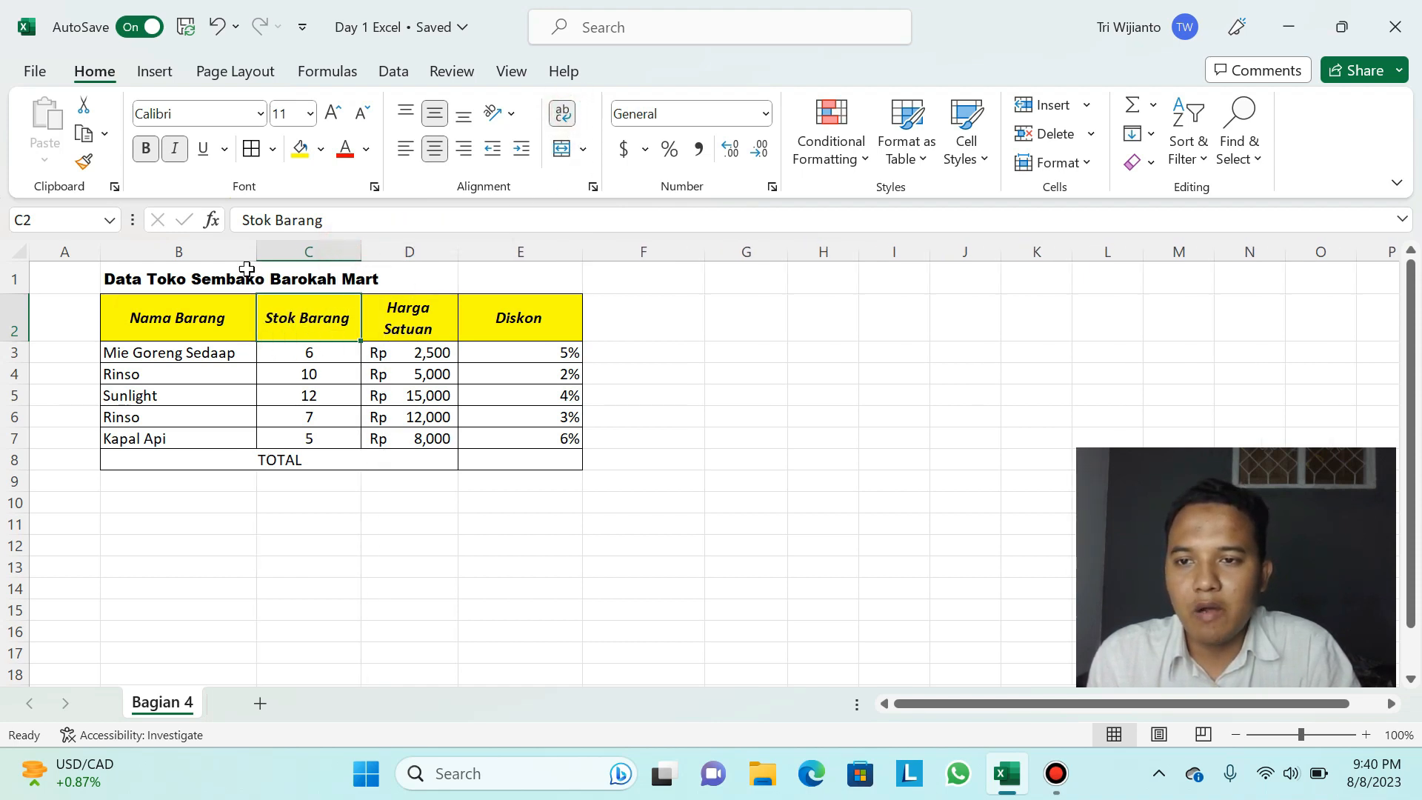
{"action": "mouse_move", "coordinate": [255, 252]}
{"action": "left_mouse_down"}
{"action": "mouse_move", "coordinate": [165, 253]}
{"action": "mouse_move", "coordinate": [249, 252]}
{"action": "left_mouse_up"}
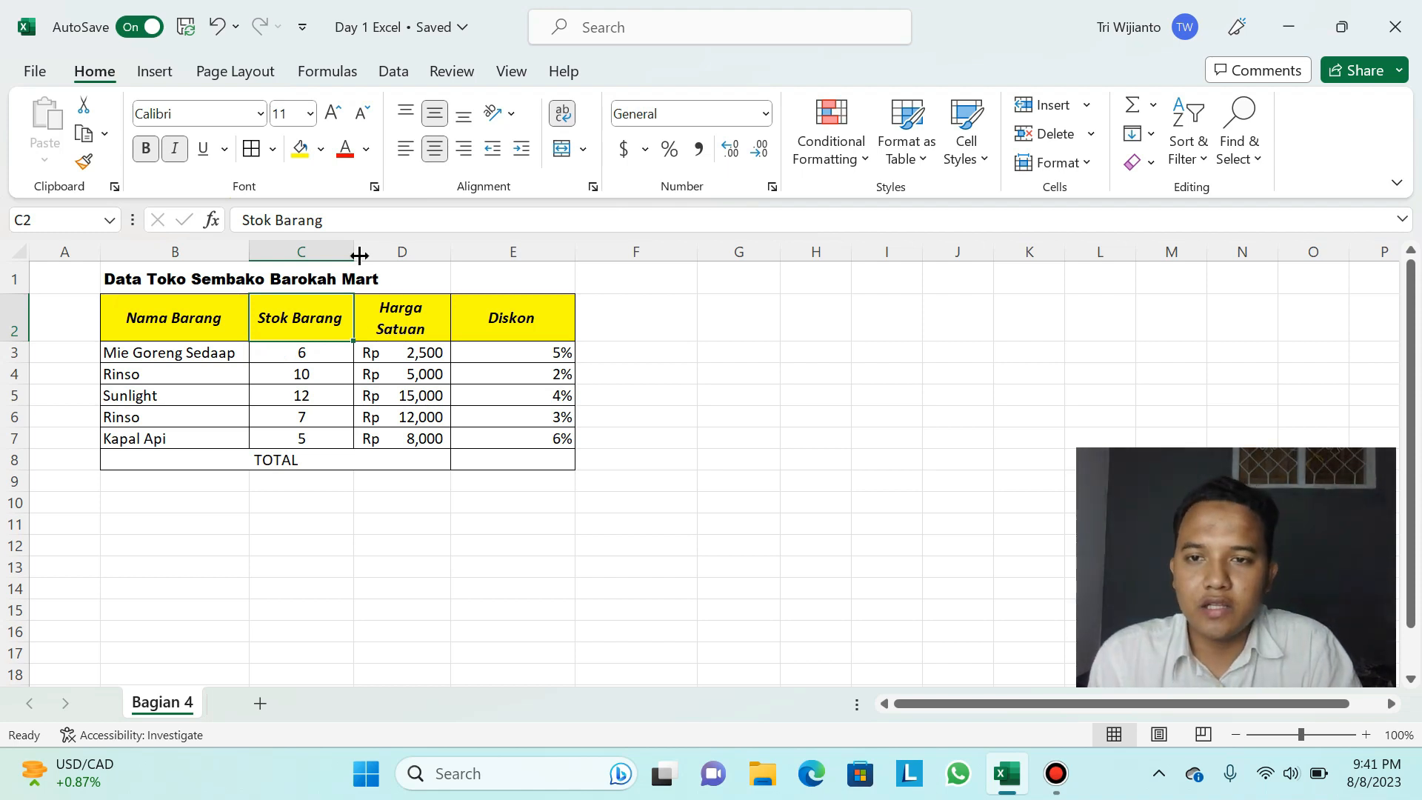
{"action": "left_click_drag", "start_coordinate": [353, 251], "coordinate": [337, 250]}
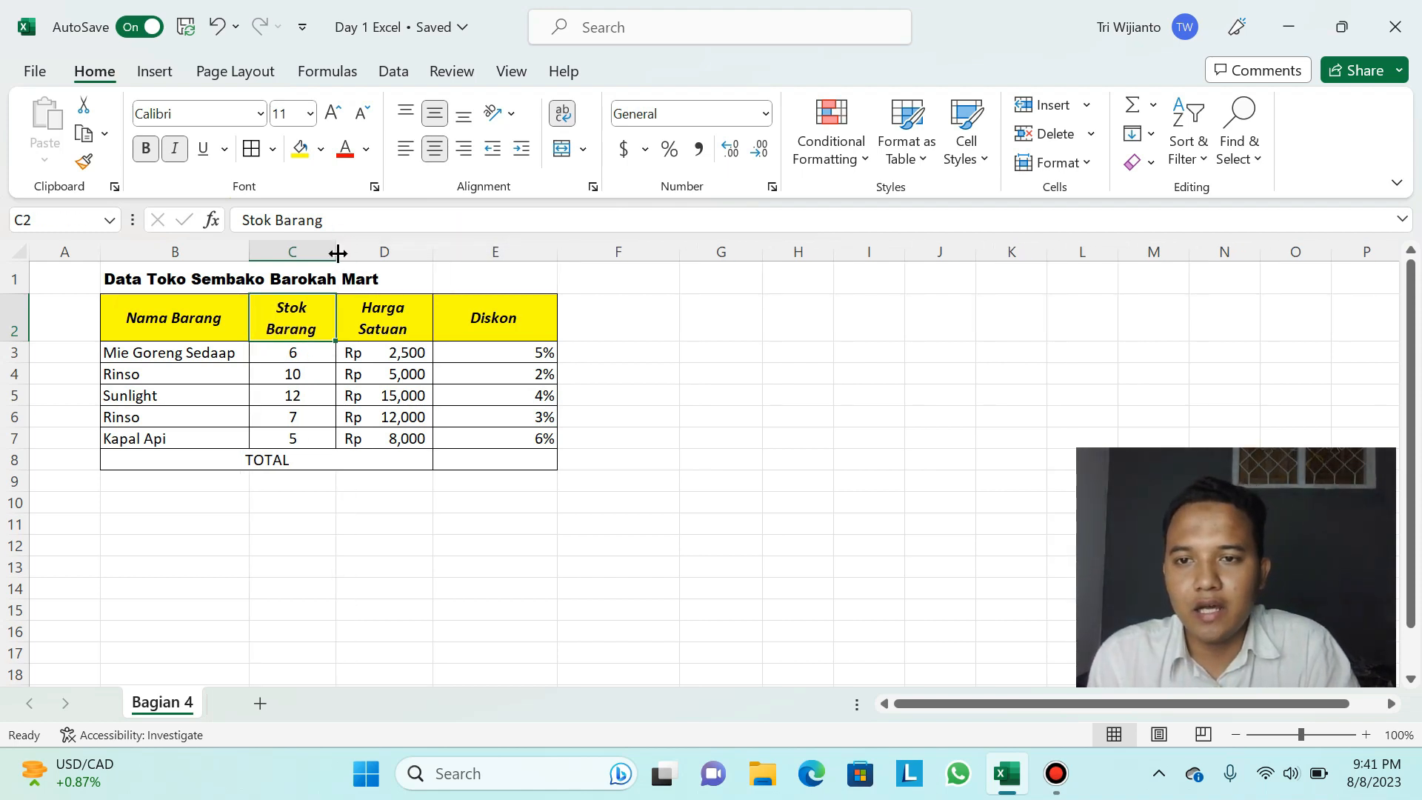
{"action": "mouse_move", "coordinate": [436, 249]}
{"action": "left_mouse_down"}
{"action": "mouse_move", "coordinate": [462, 248]}
{"action": "mouse_move", "coordinate": [432, 243]}
{"action": "left_mouse_up"}
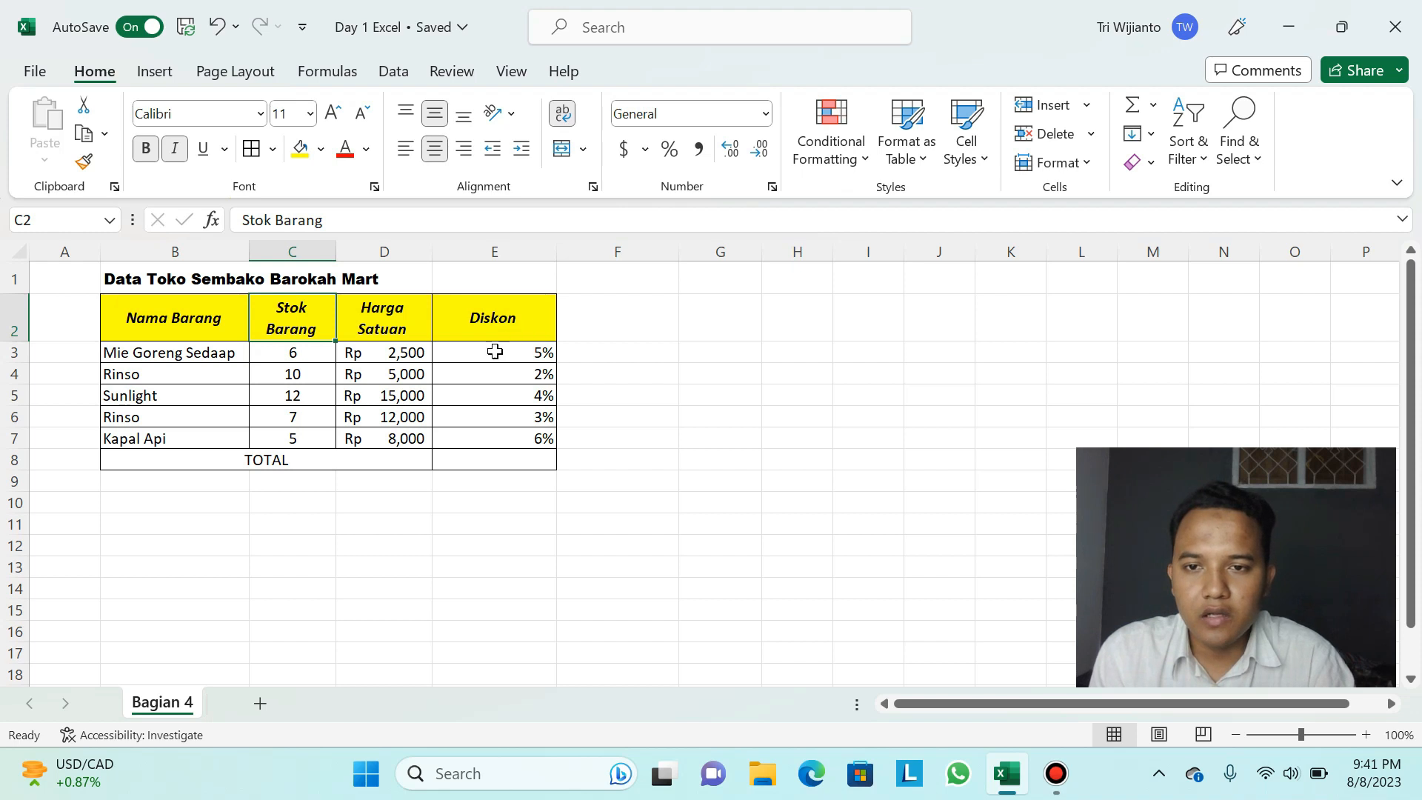
Step: Center the Diskon percentages in E3:E7 horizontally, trying left and right alignment as well
{"action": "left_click_drag", "start_coordinate": [491, 353], "coordinate": [495, 439]}
{"action": "left_click", "coordinate": [435, 149]}
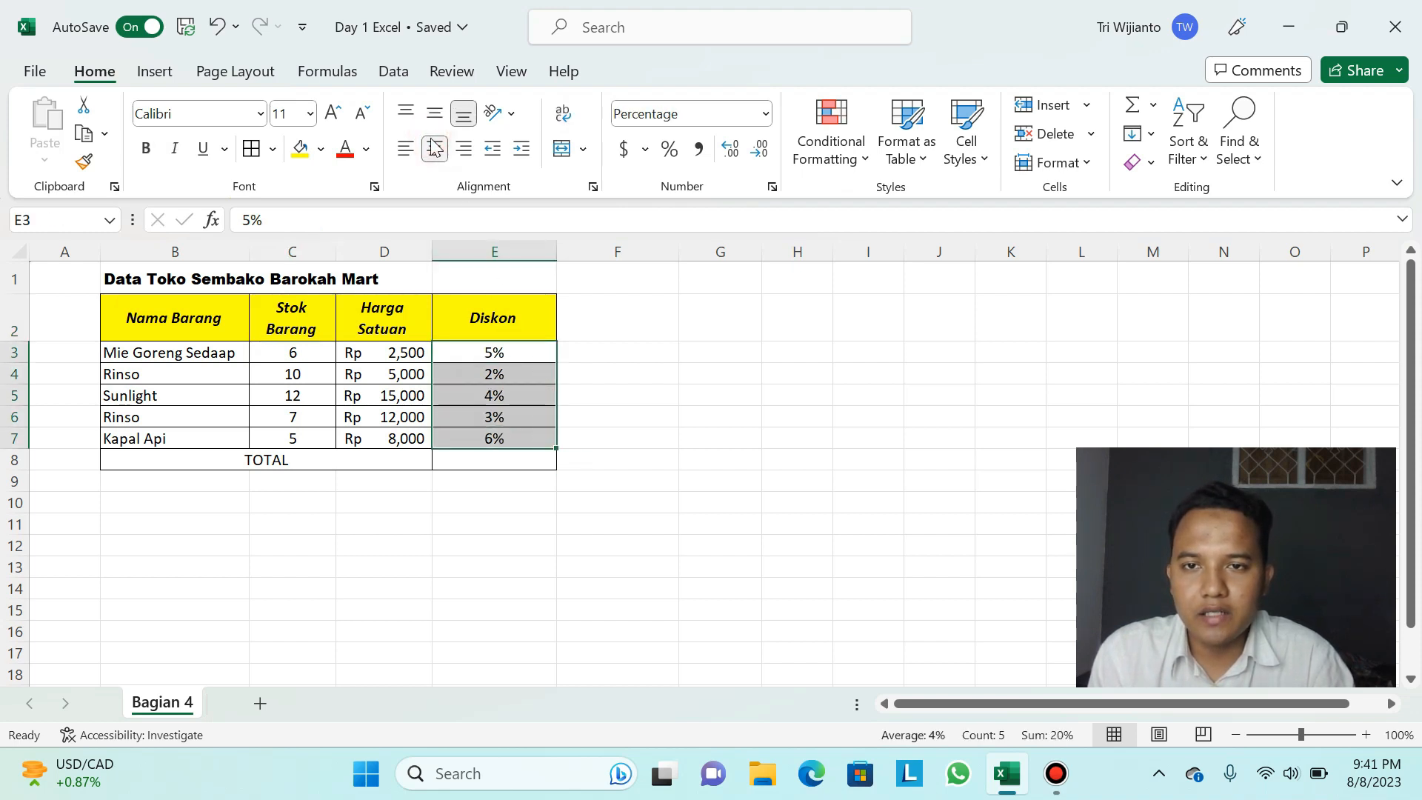
{"action": "left_click", "coordinate": [405, 148]}
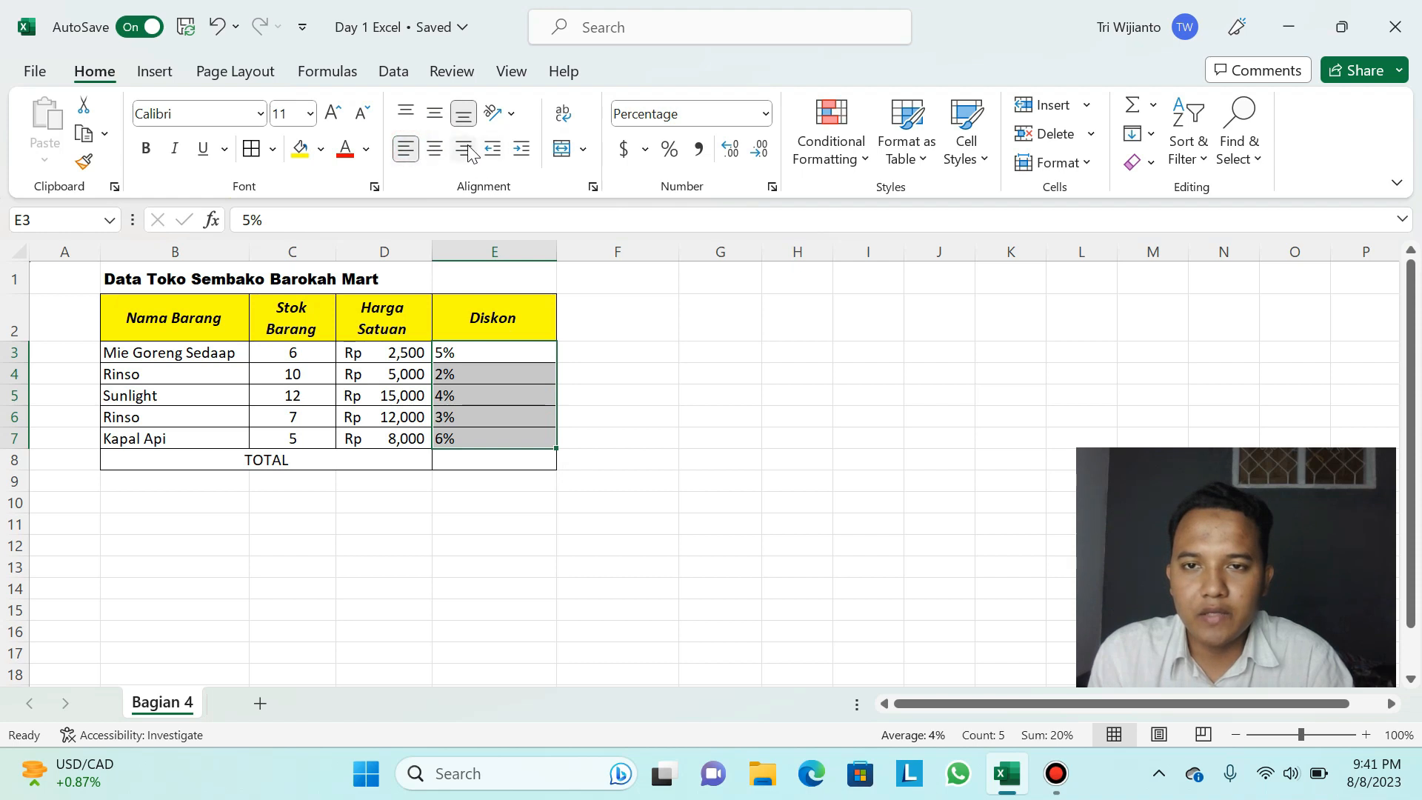
{"action": "left_click", "coordinate": [465, 150]}
{"action": "left_click", "coordinate": [435, 149]}
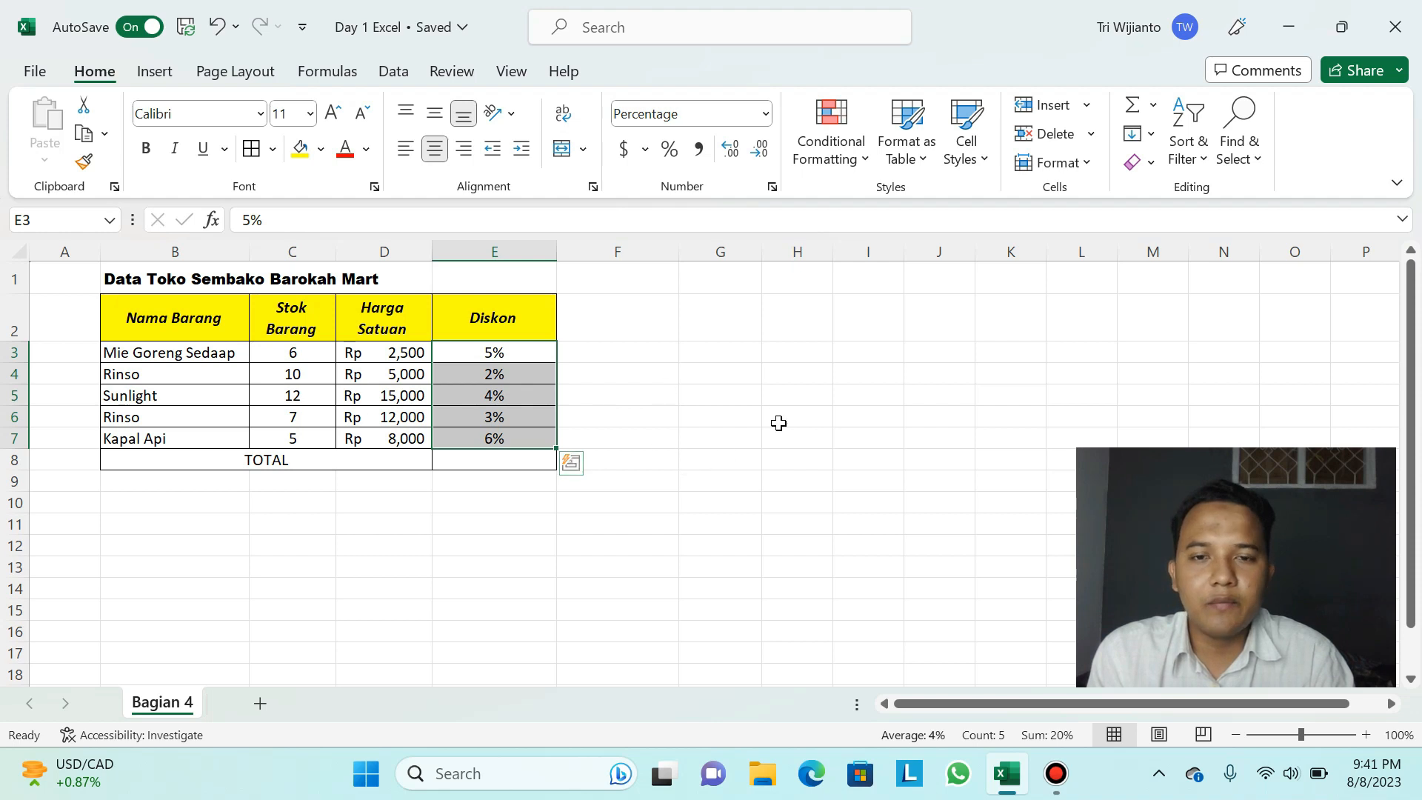
{"action": "left_click", "coordinate": [669, 356]}
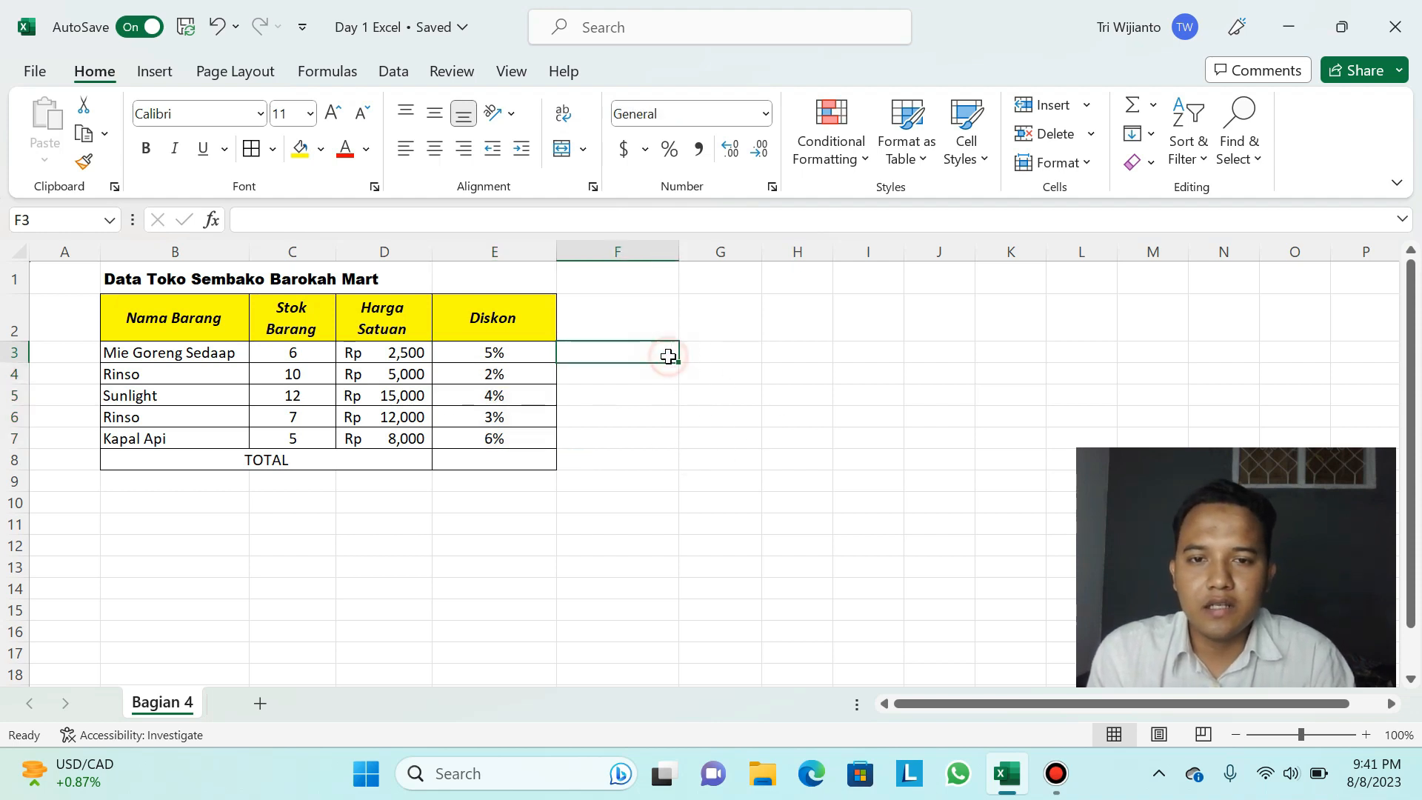
{"action": "left_click", "coordinate": [724, 355]}
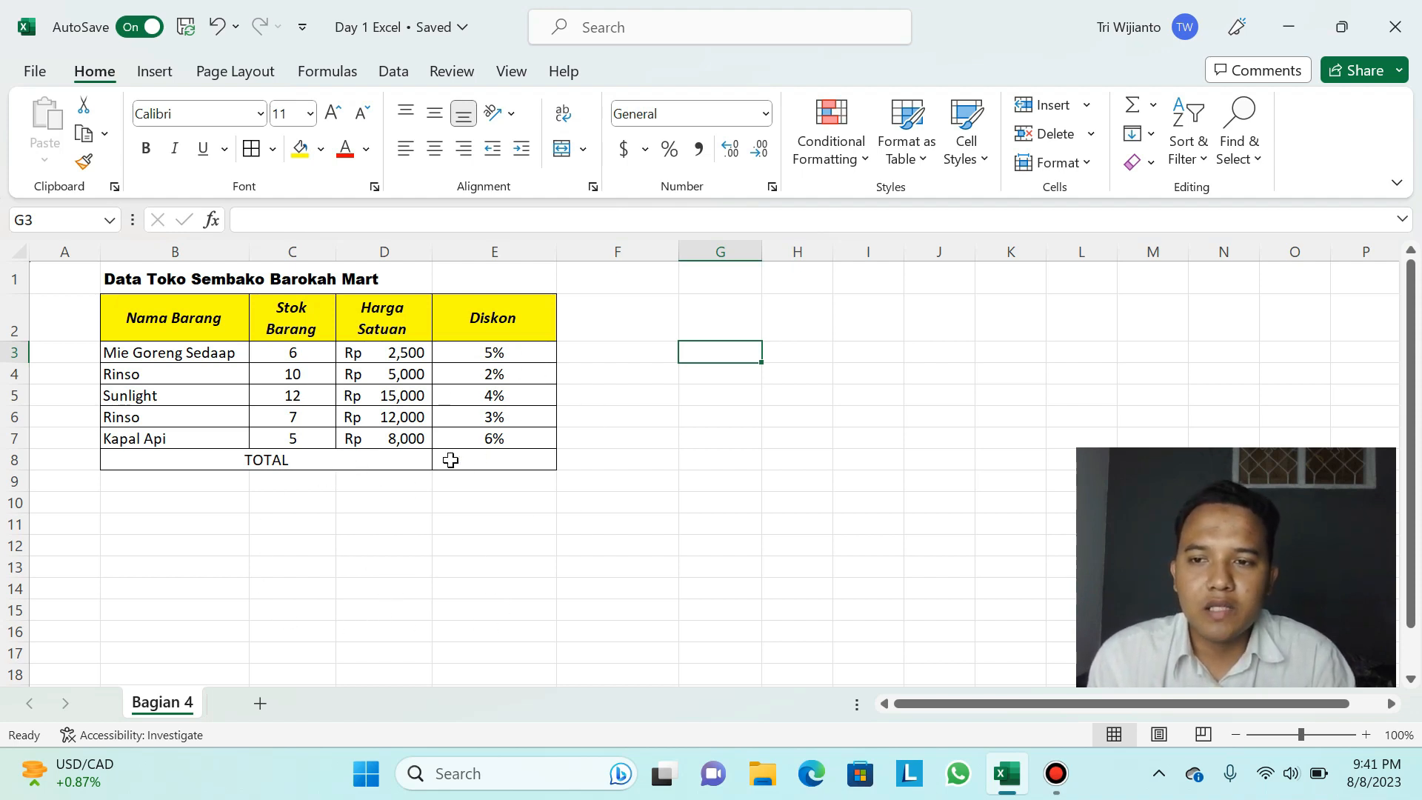
{"action": "left_click", "coordinate": [621, 358]}
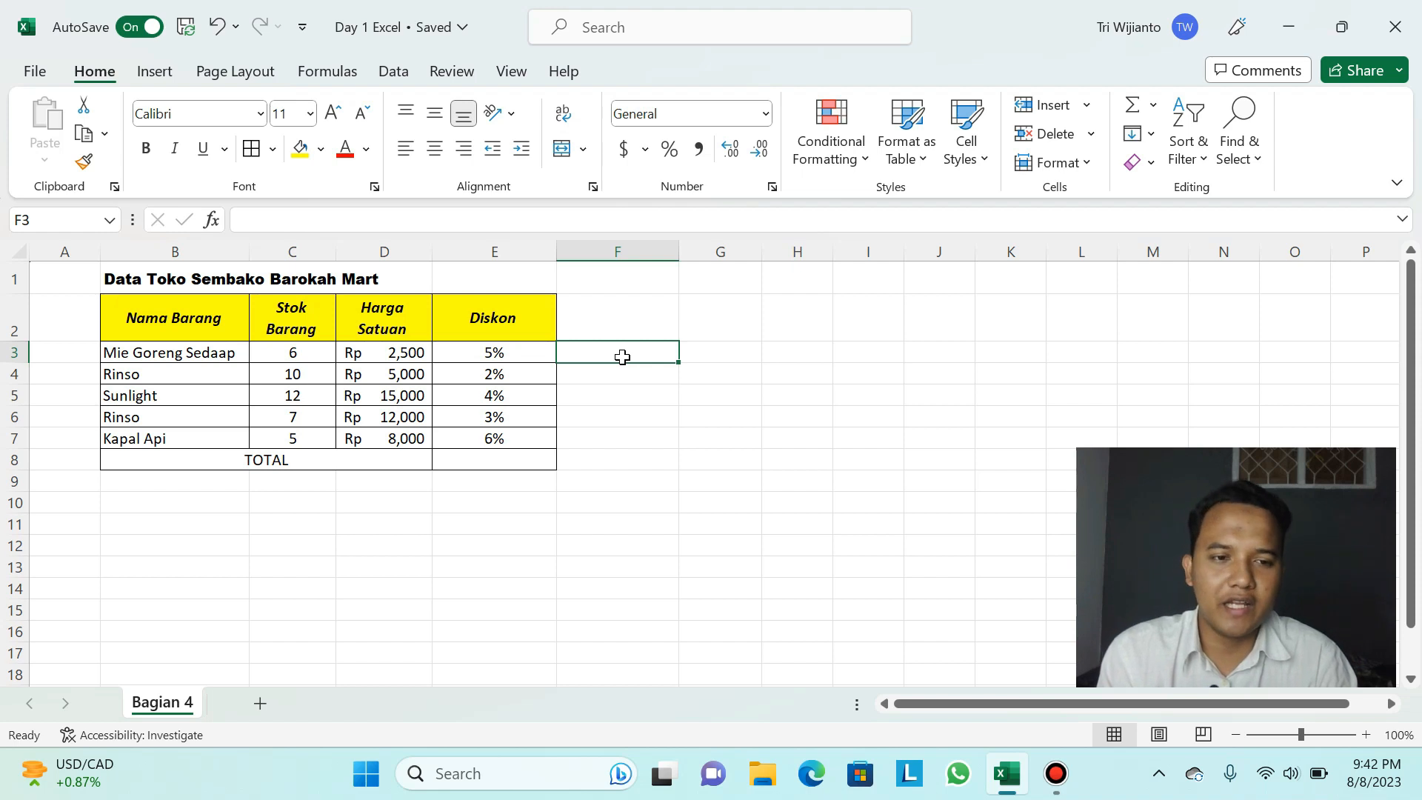
{"action": "left_click", "coordinate": [627, 380]}
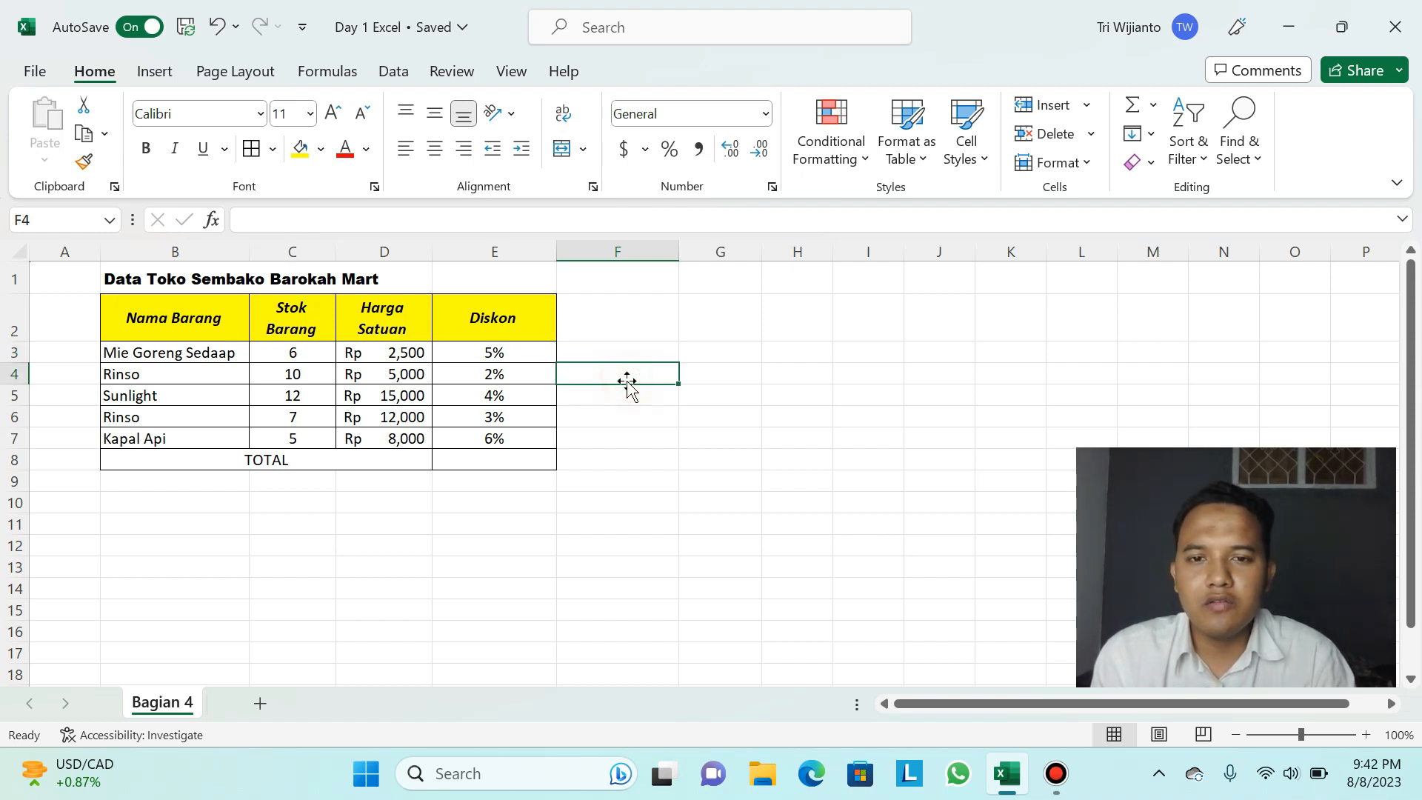
{"action": "left_click", "coordinate": [628, 400]}
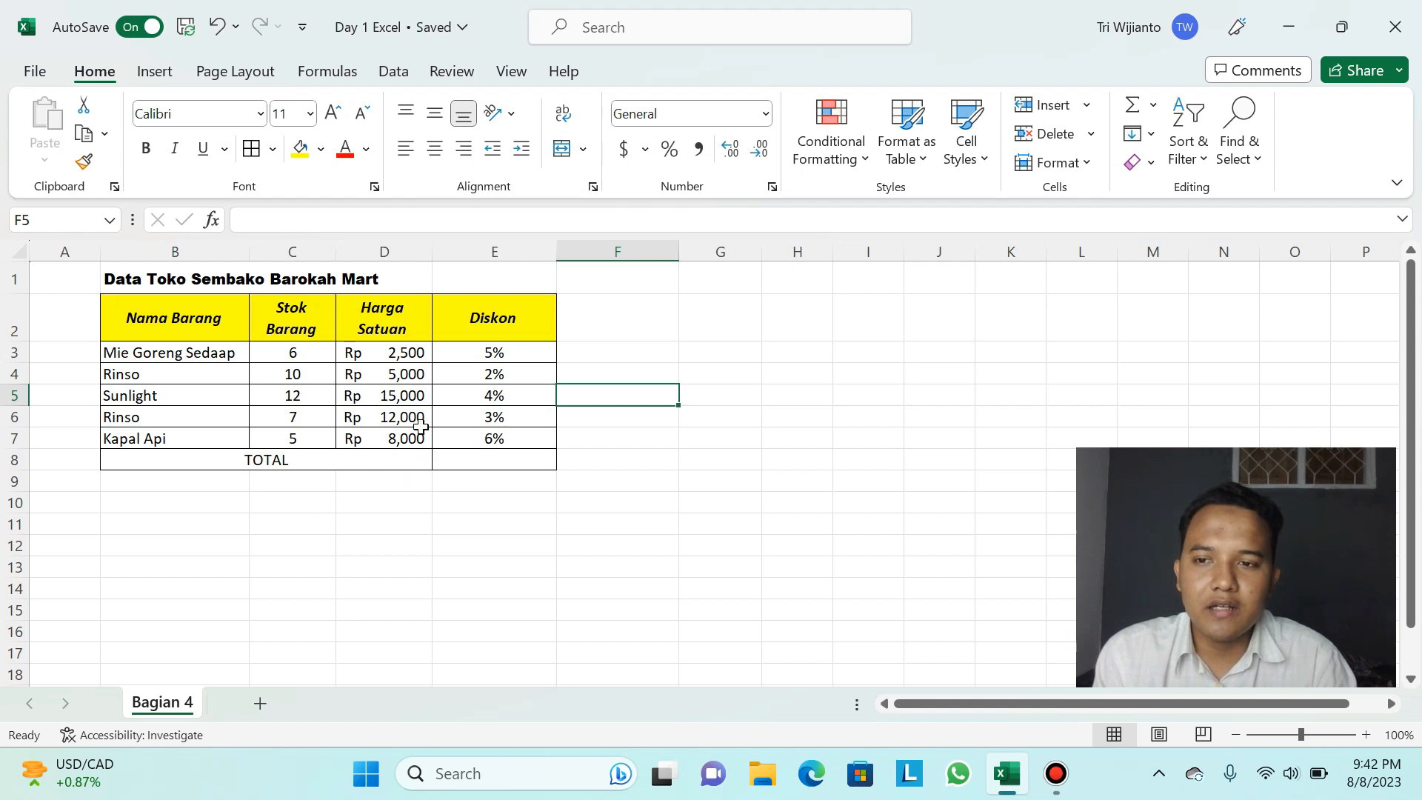
{"action": "left_click", "coordinate": [626, 374]}
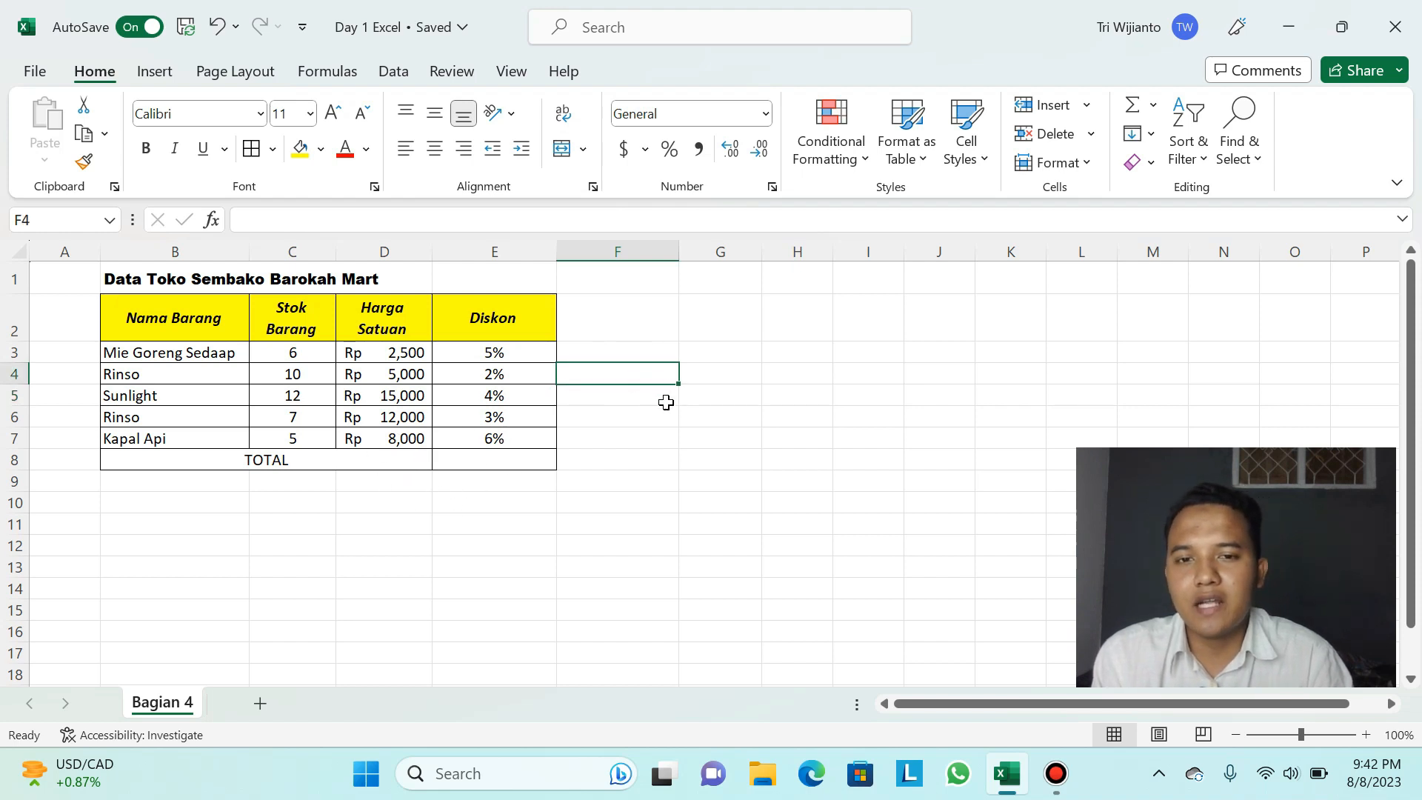
Step: Search the sheet for the cell containing Sunlight, replacing the previous search term
{"action": "left_click", "coordinate": [1260, 160]}
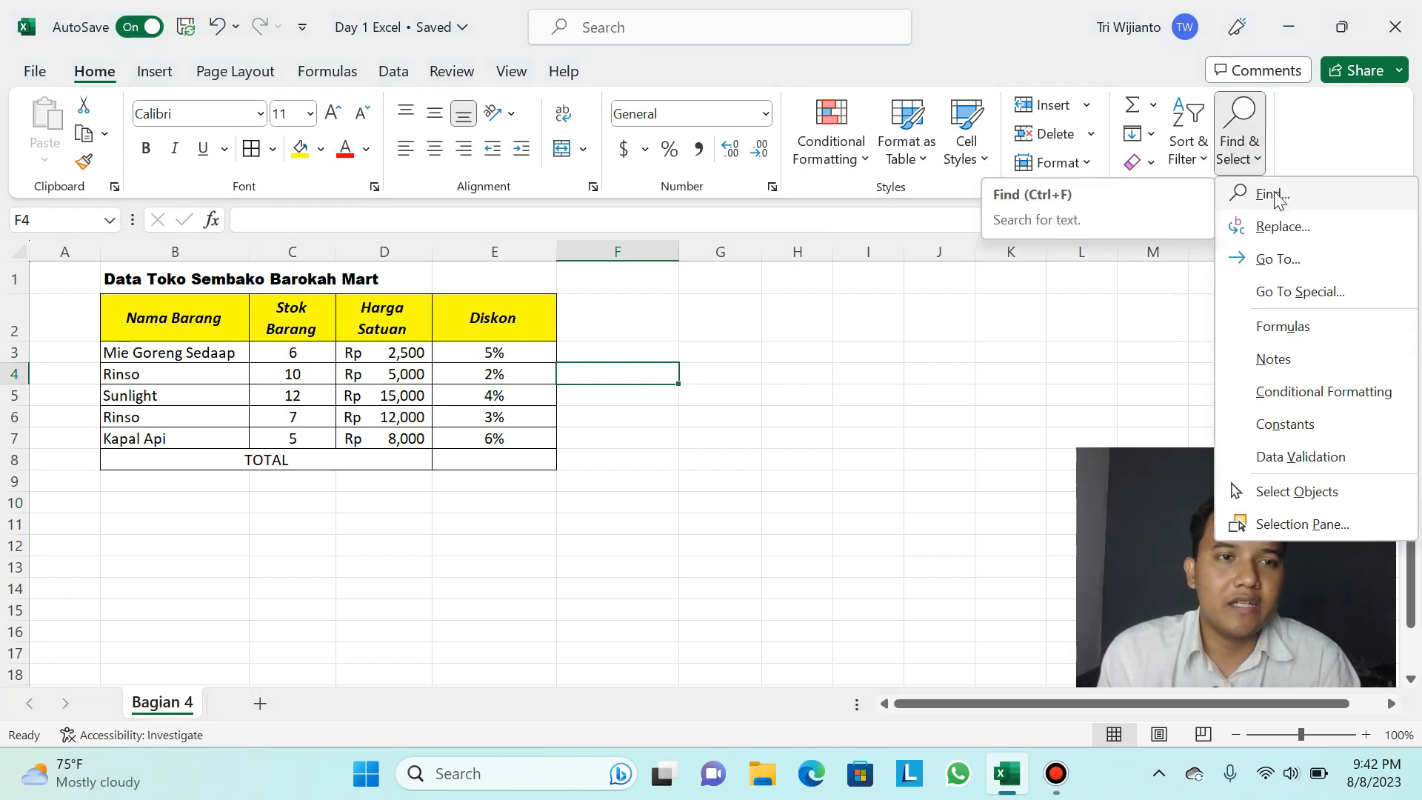
{"action": "left_click", "coordinate": [1271, 194]}
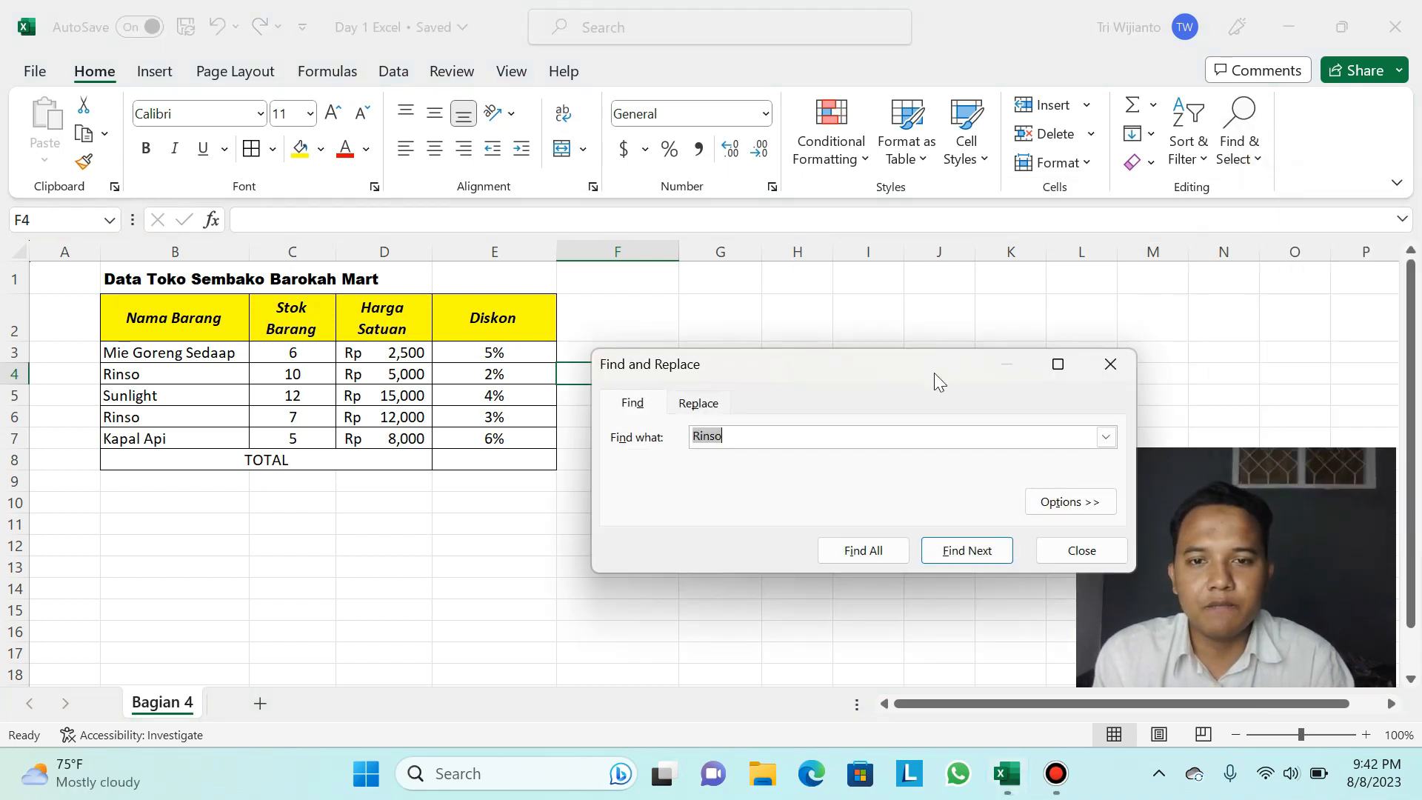
{"action": "left_click", "coordinate": [729, 442]}
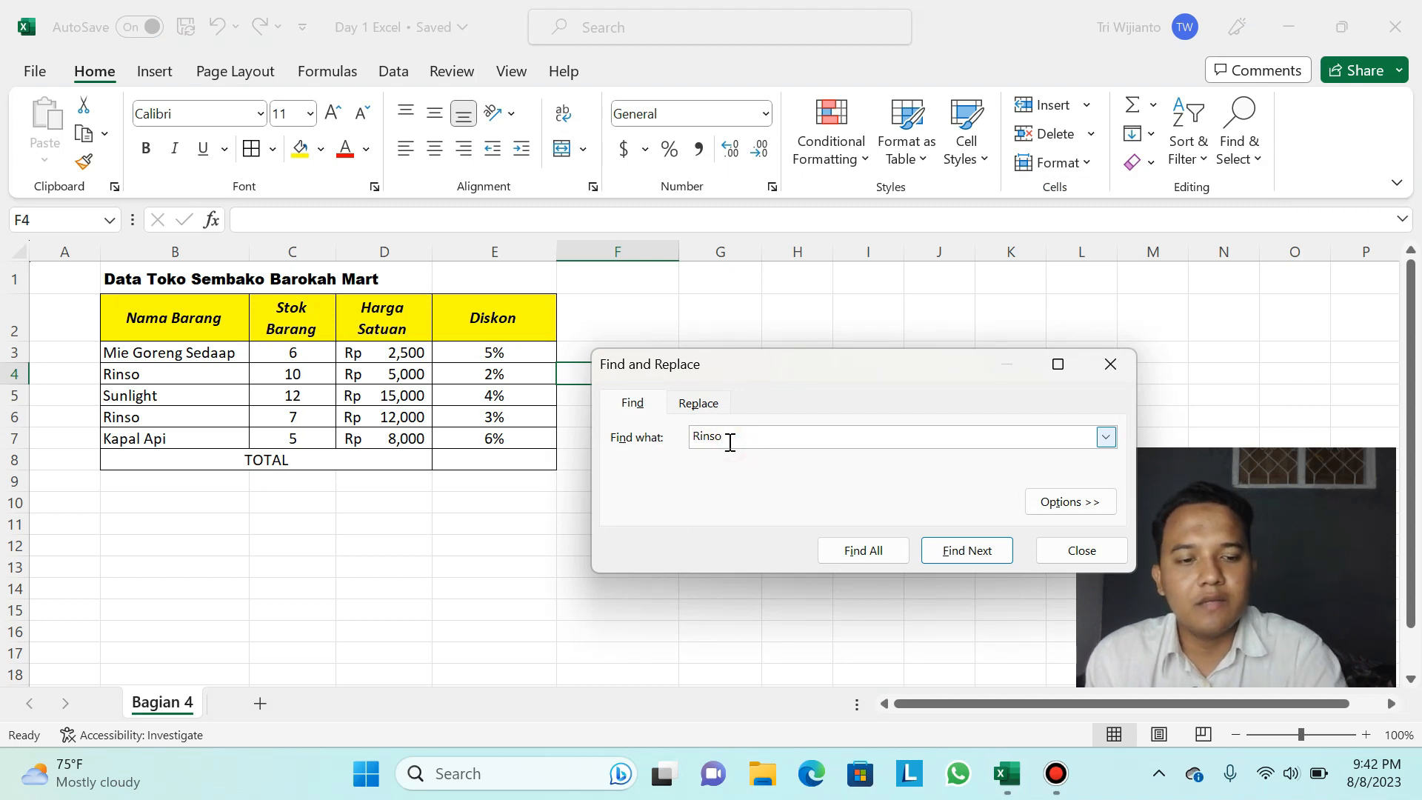
{"action": "key", "text": "BackSpace"}
{"action": "key", "text": "BackSpace"}
{"action": "key", "text": "BackSpace"}
{"action": "key", "text": "BackSpace"}
{"action": "key", "text": "BackSpace"}
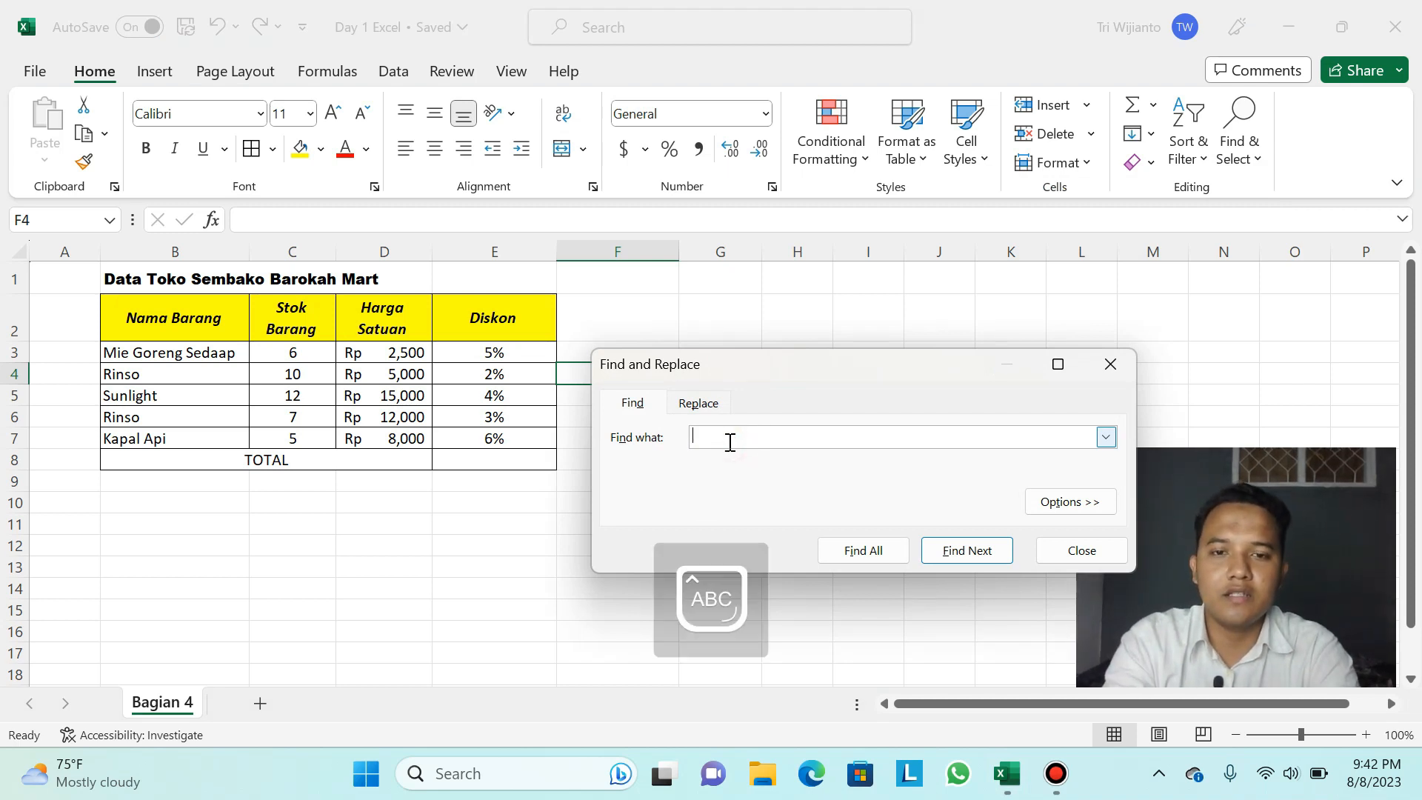
{"action": "type", "text": "Sunl"}
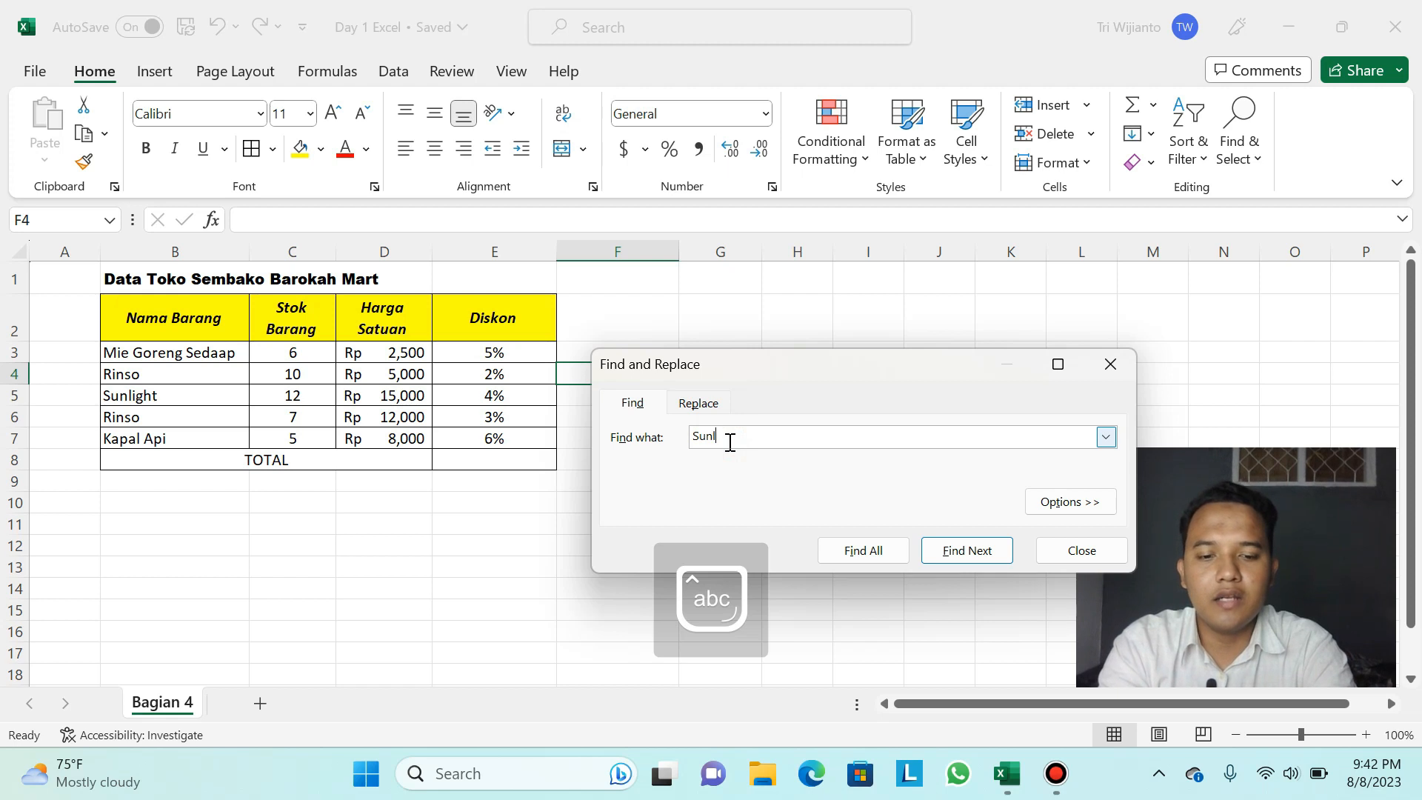
{"action": "type", "text": "ight"}
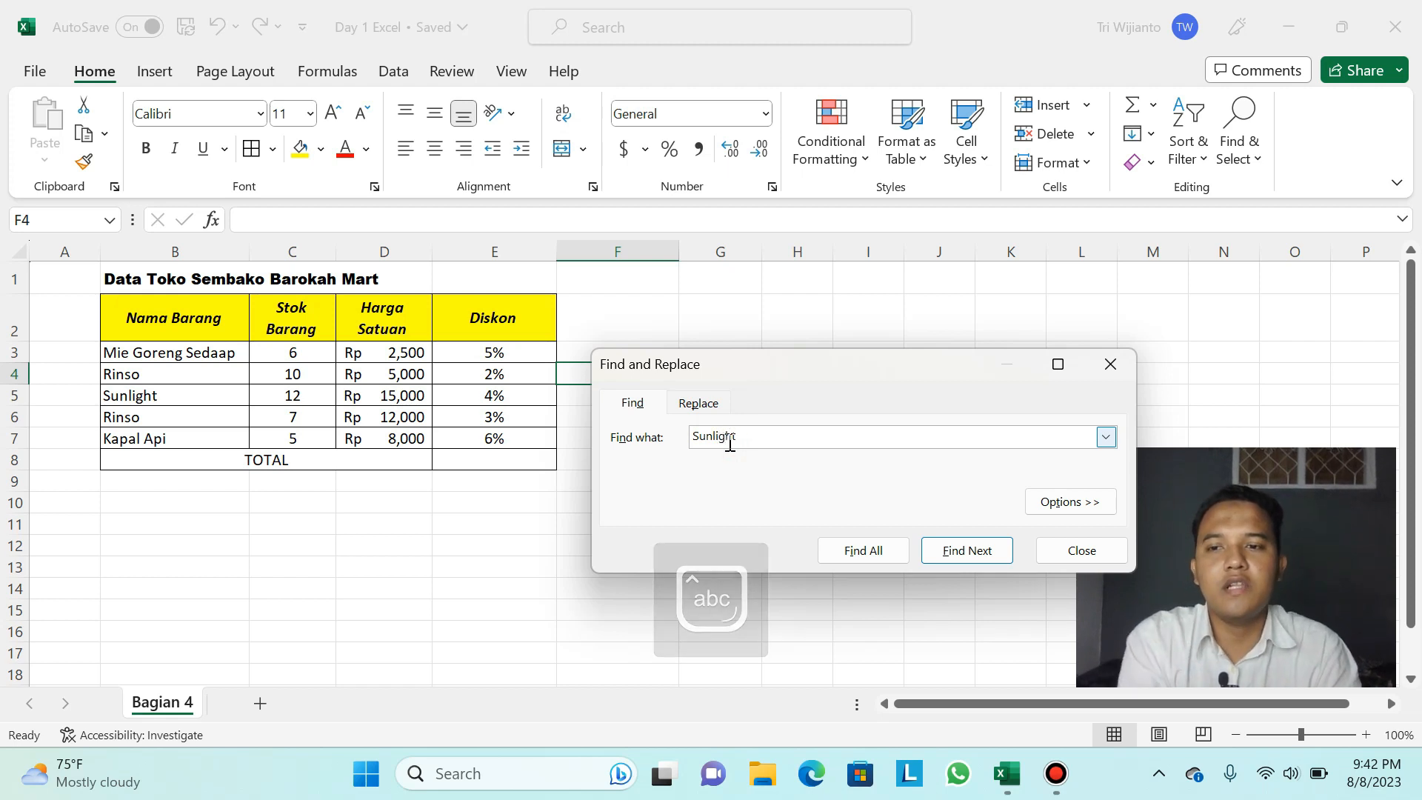
{"action": "left_click", "coordinate": [966, 553]}
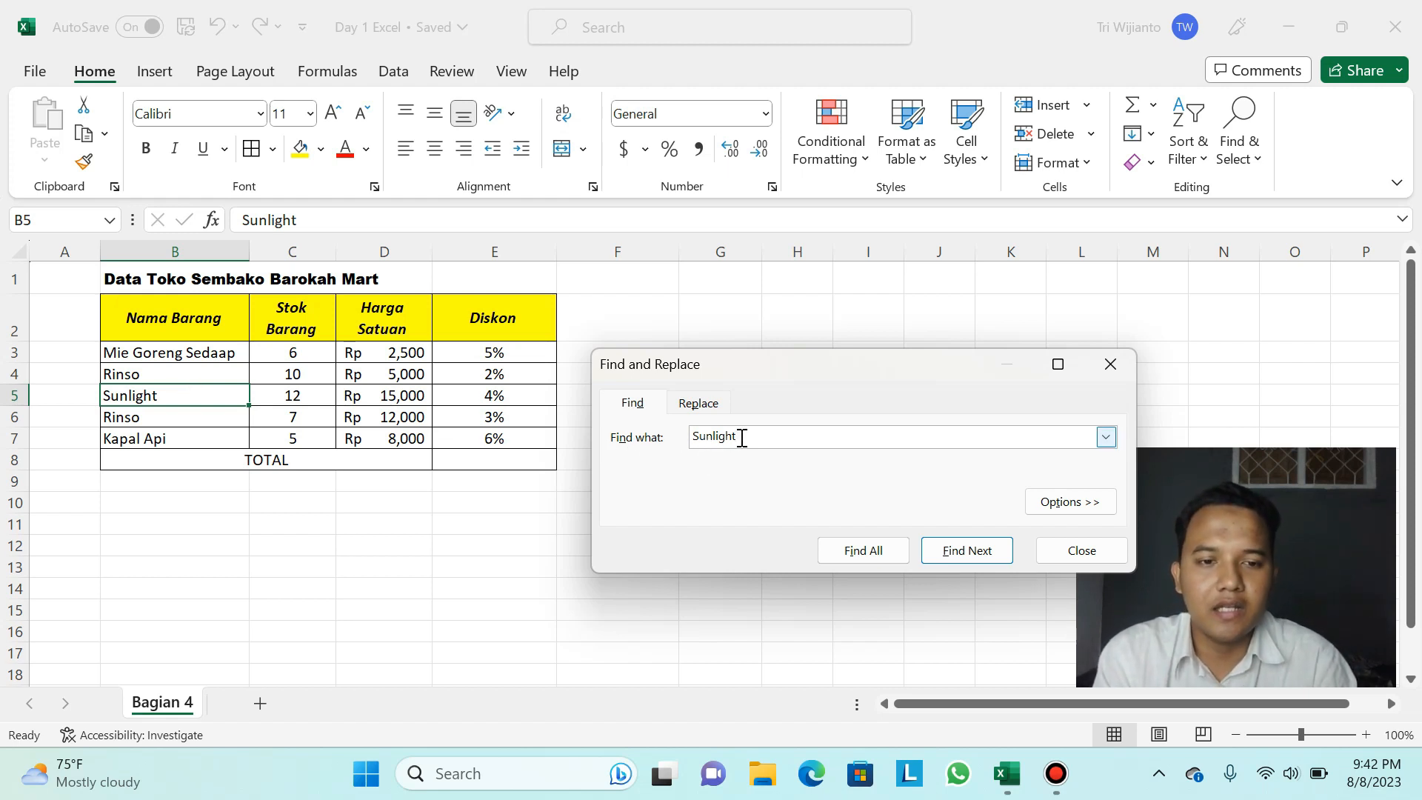
Step: Search the sheet for the cell containing Kapal Api
{"action": "key", "text": "BackSpace"}
{"action": "key", "text": "BackSpace"}
{"action": "key", "text": "BackSpace"}
{"action": "key", "text": "BackSpace"}
{"action": "key", "text": "BackSpace"}
{"action": "key", "text": "BackSpace"}
{"action": "key", "text": "BackSpace"}
{"action": "type", "text": "K"}
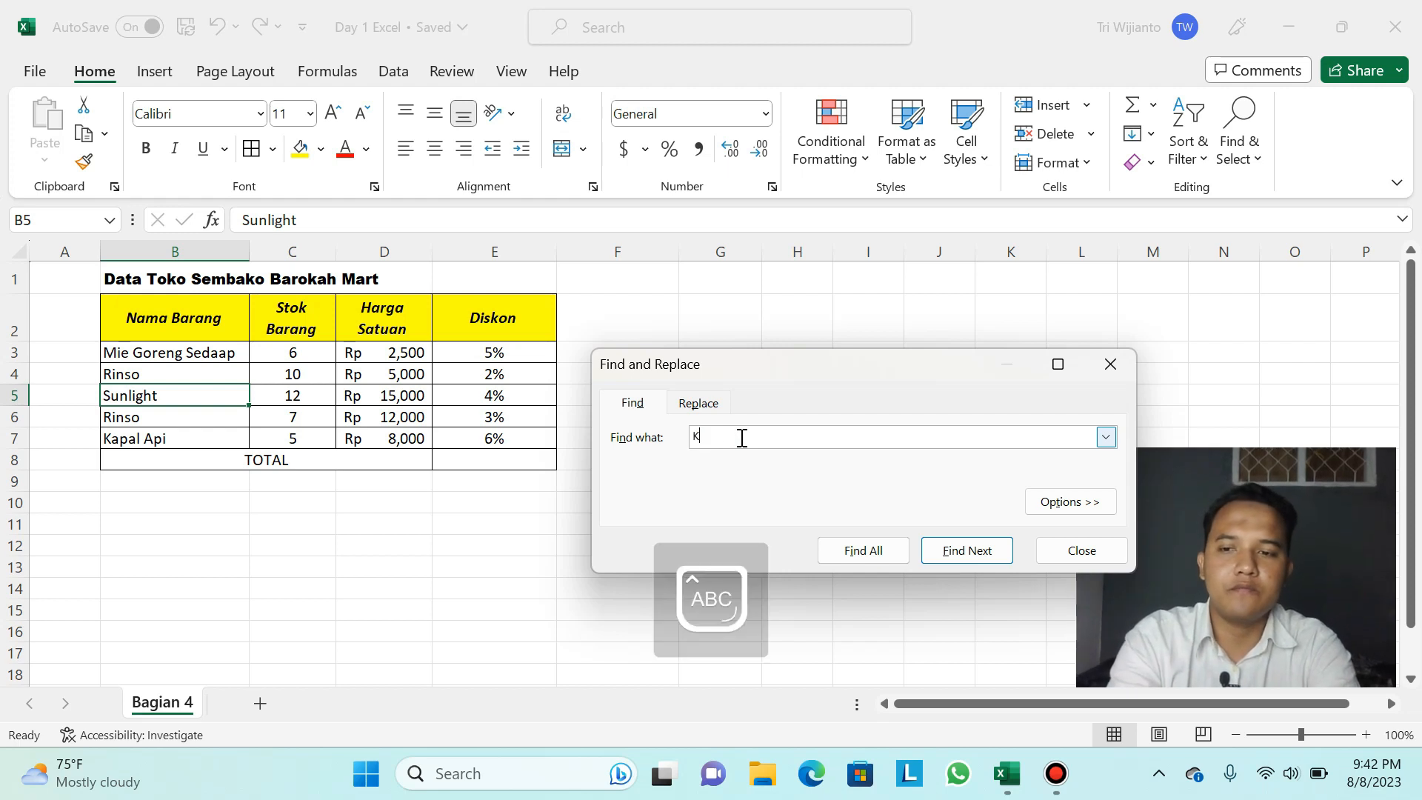
{"action": "type", "text": "apal Api"}
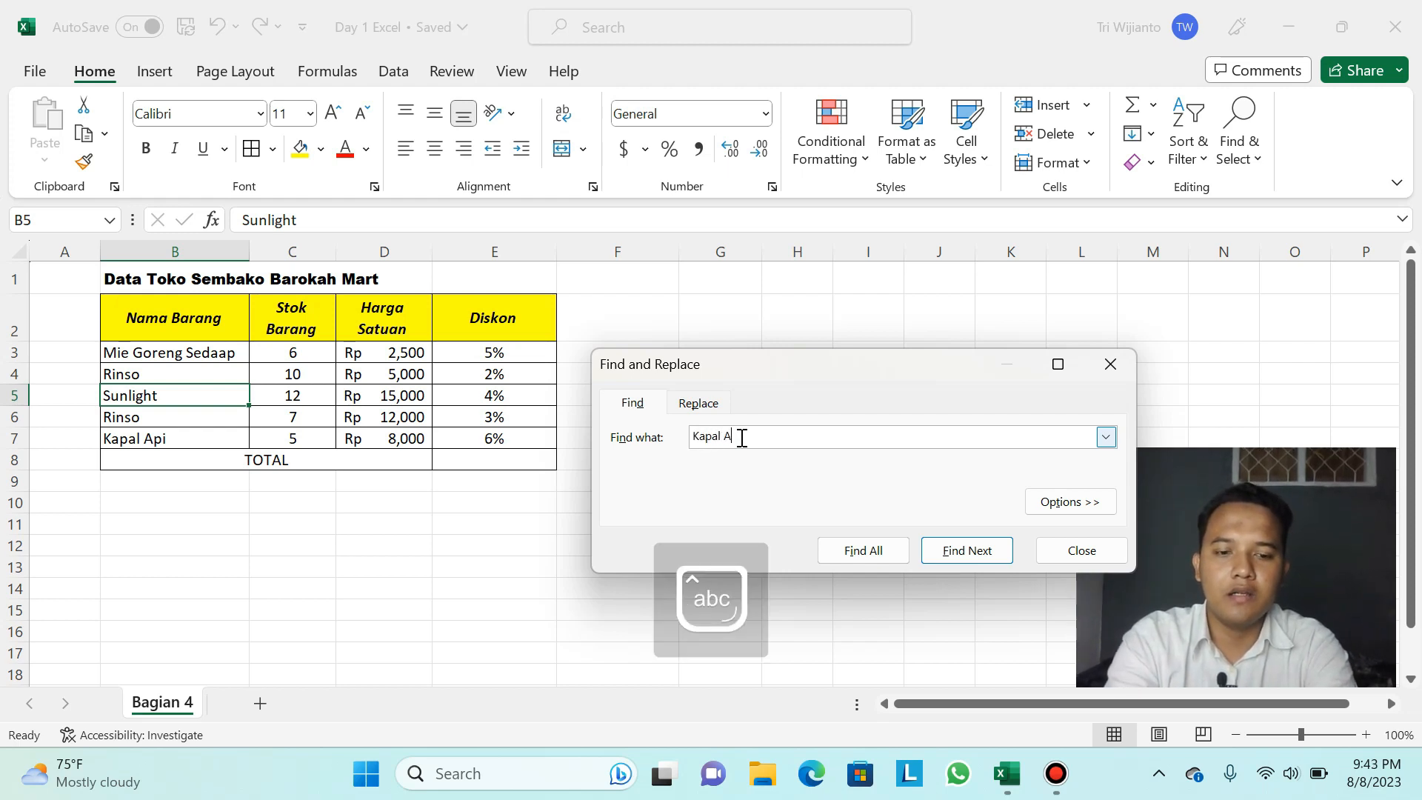
{"action": "left_click", "coordinate": [965, 554]}
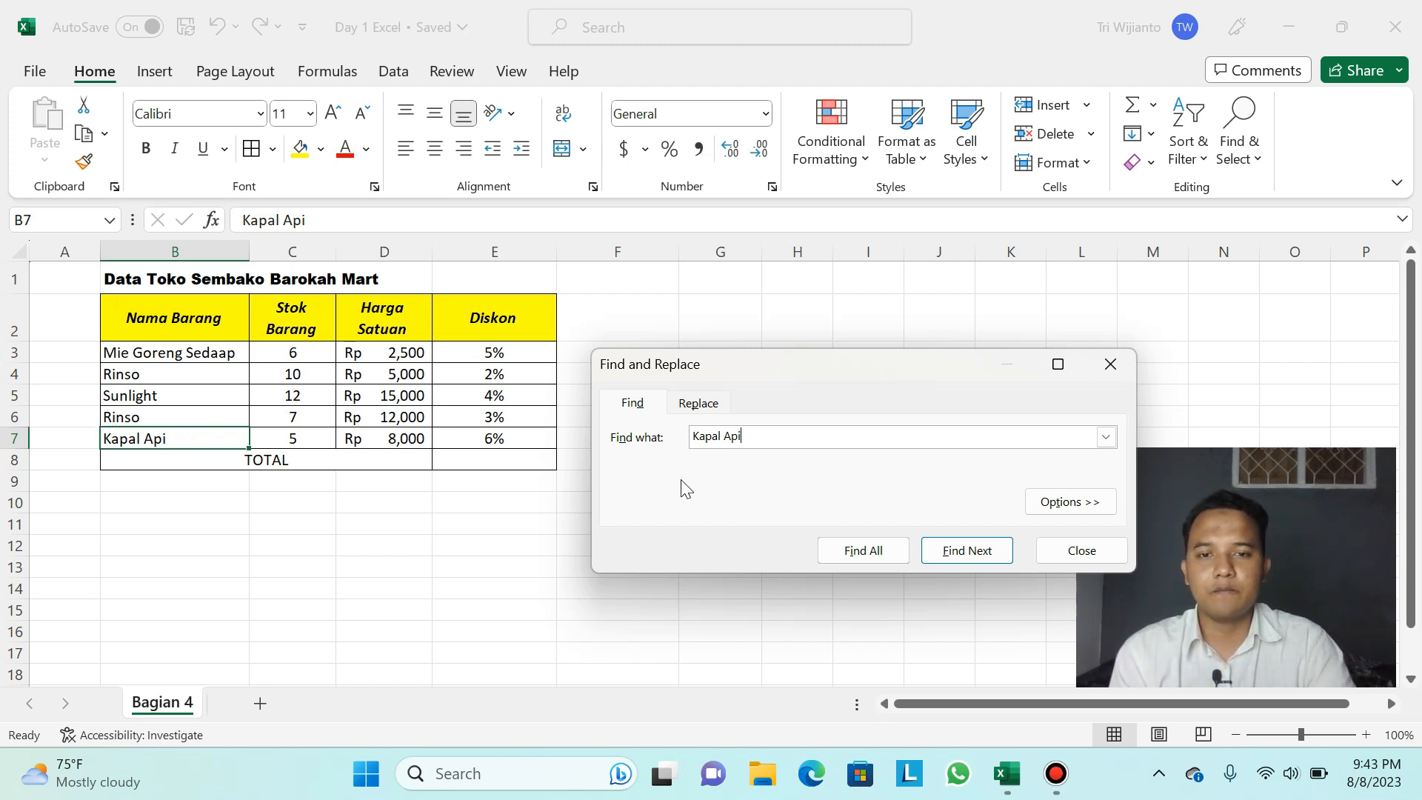
Step: Switch from finding to replacing text and clear the old search and replacement terms
{"action": "left_click", "coordinate": [707, 405]}
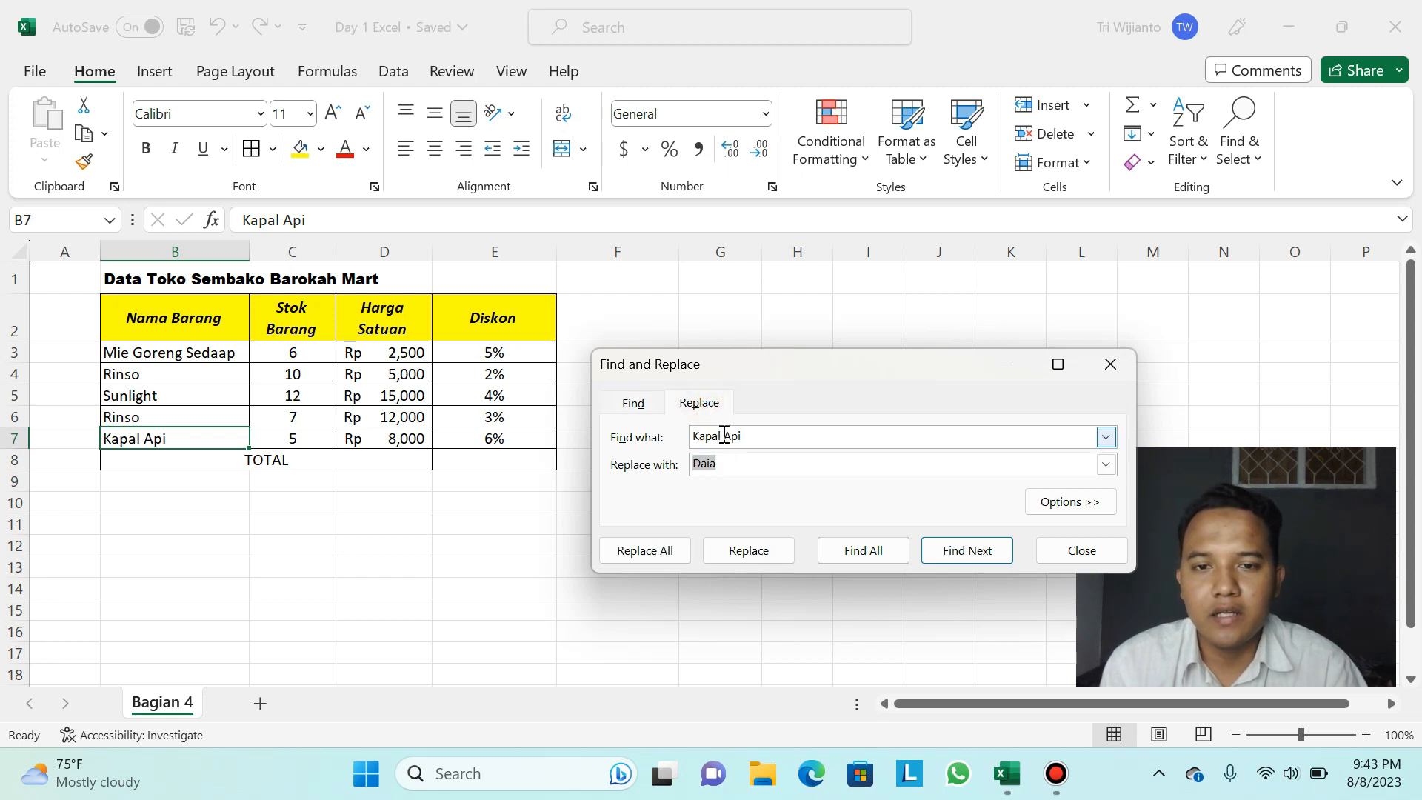
{"action": "left_click", "coordinate": [763, 437]}
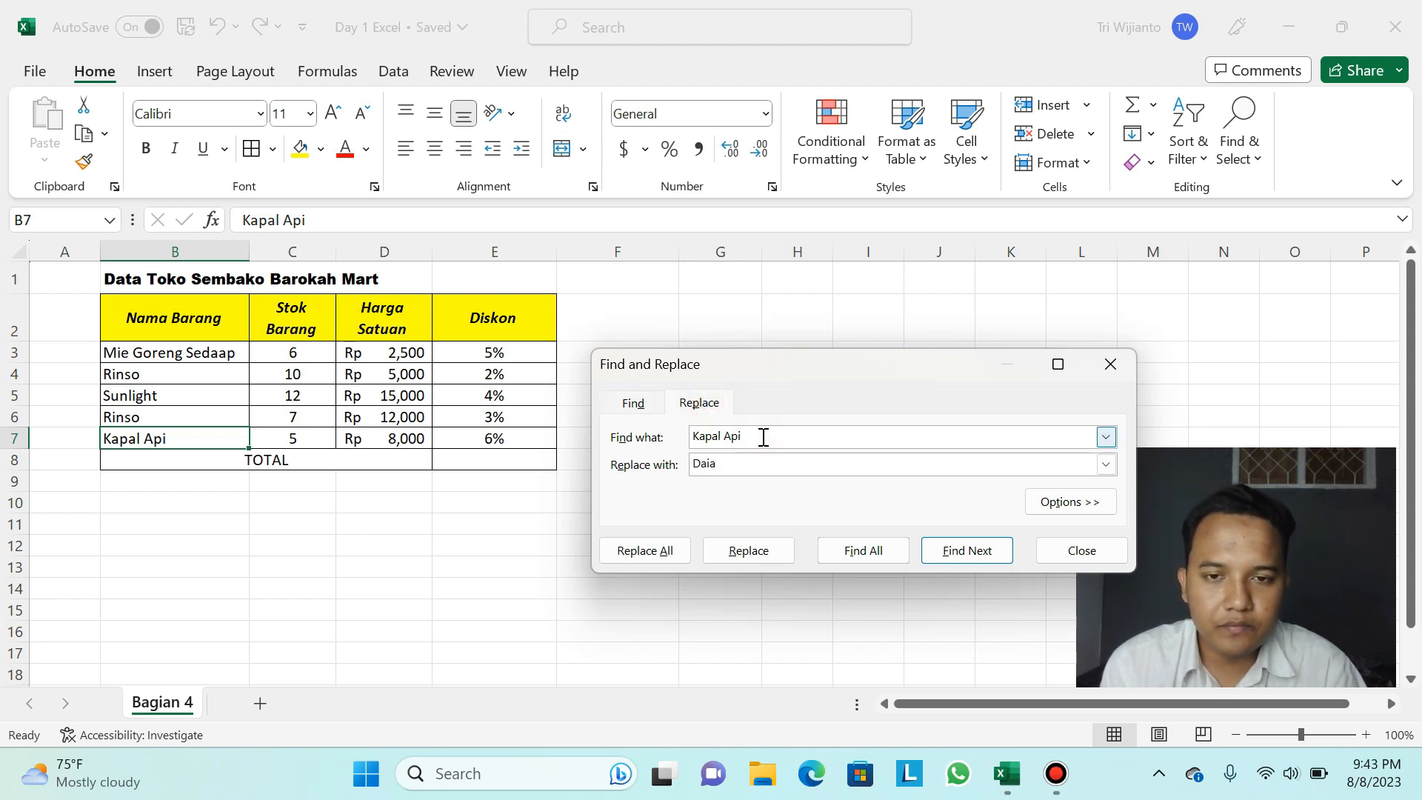
{"action": "key", "text": "BackSpace"}
{"action": "key", "text": "BackSpace"}
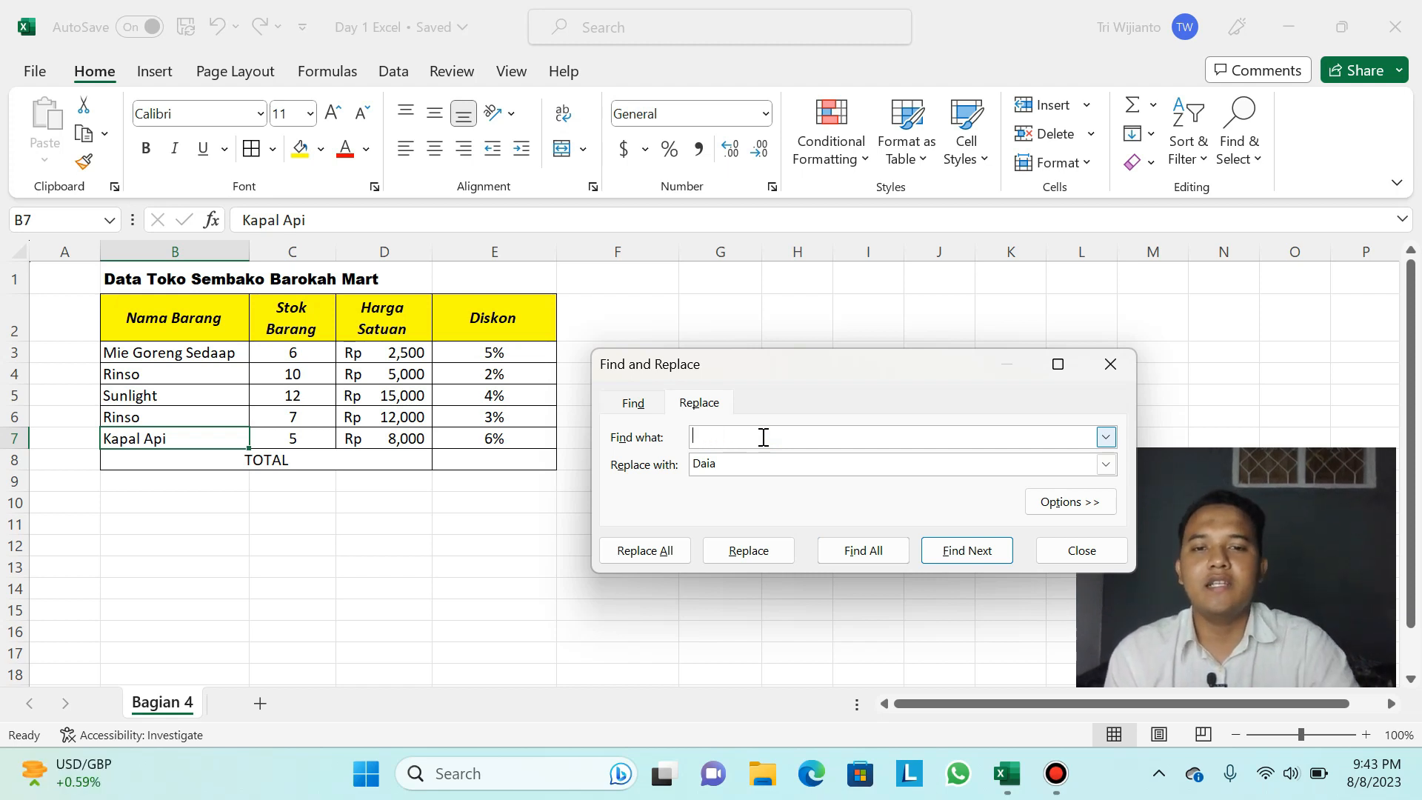
{"action": "double_click", "coordinate": [745, 463]}
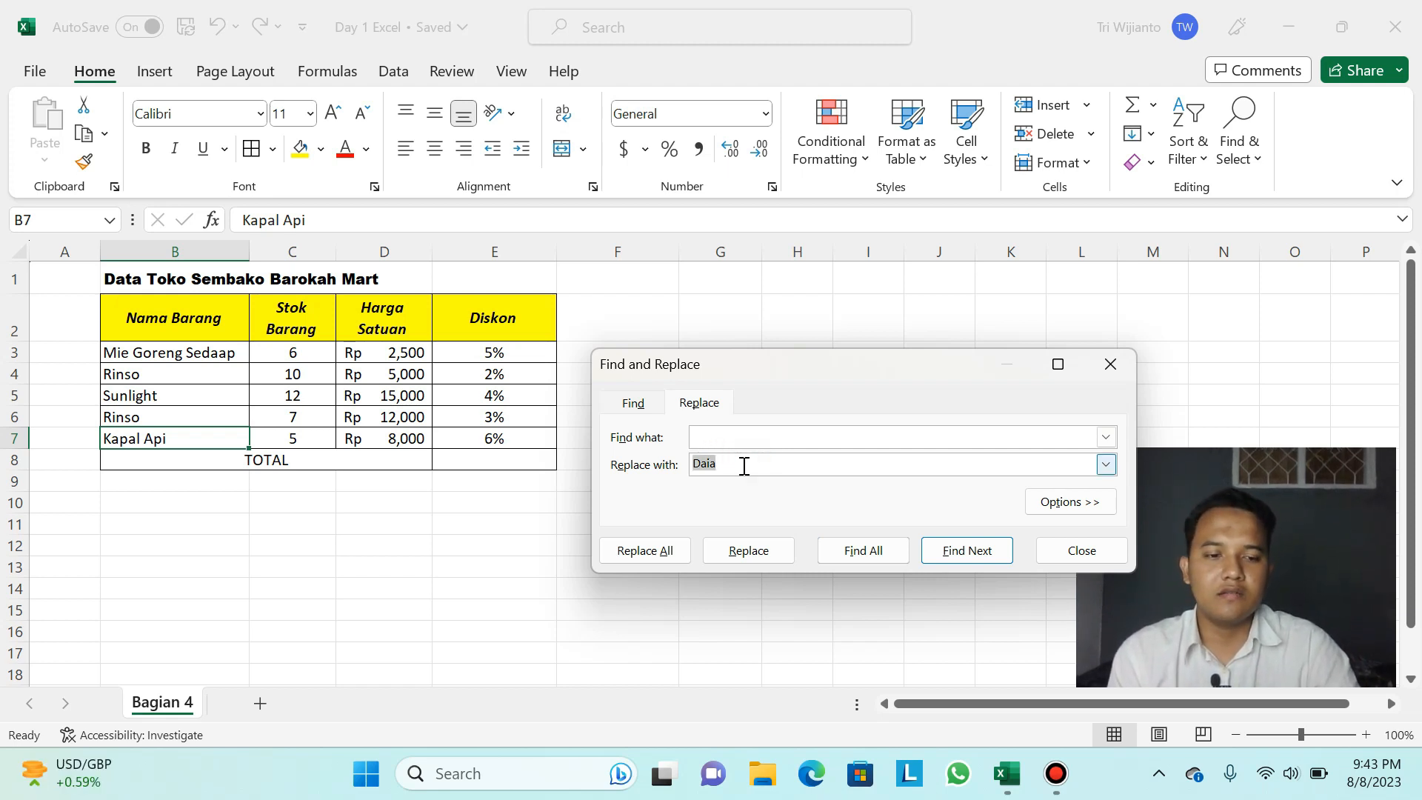
{"action": "key", "text": "BackSpace"}
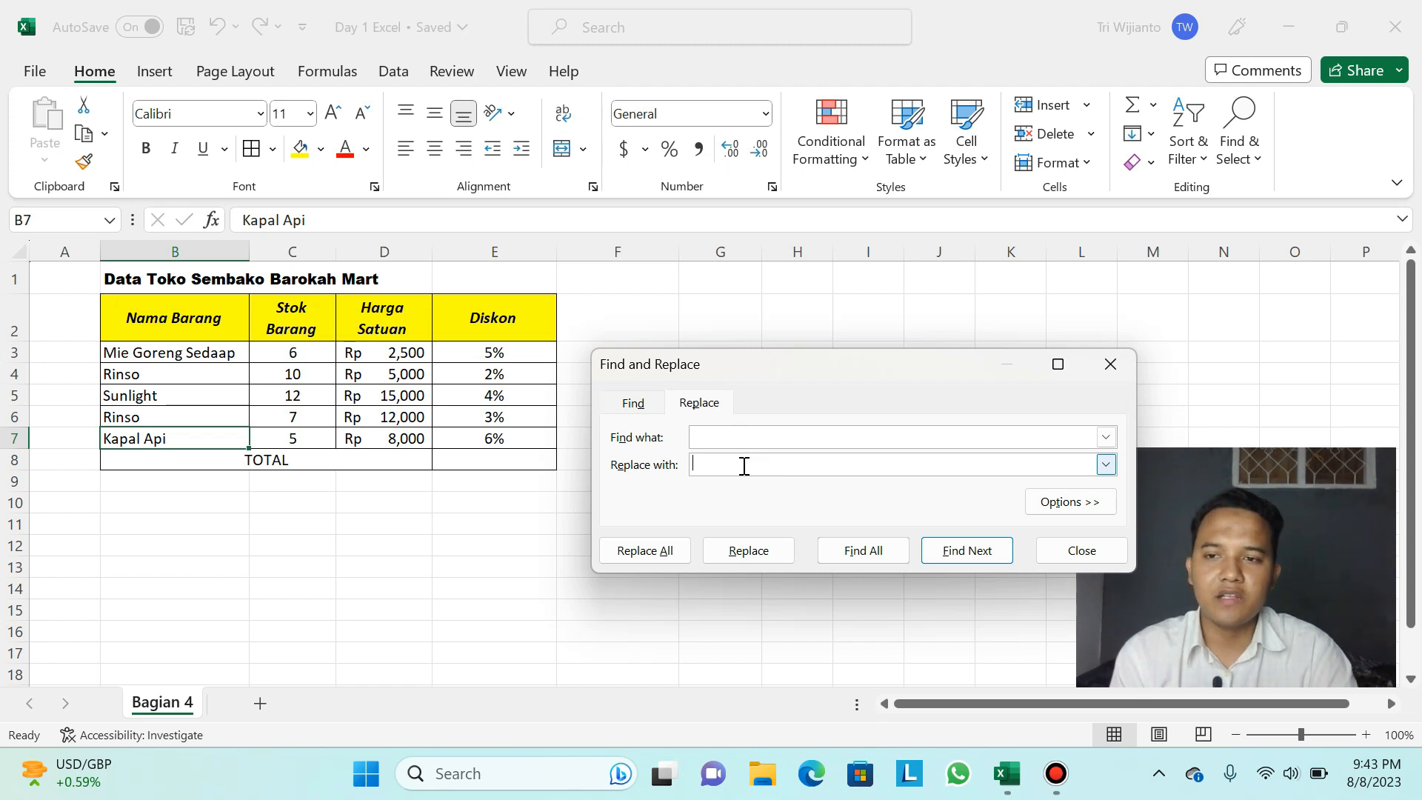
Step: Replace all occurrences of Rinso in the sheet with Daia and close the Find and Replace dialog
{"action": "left_click", "coordinate": [700, 440]}
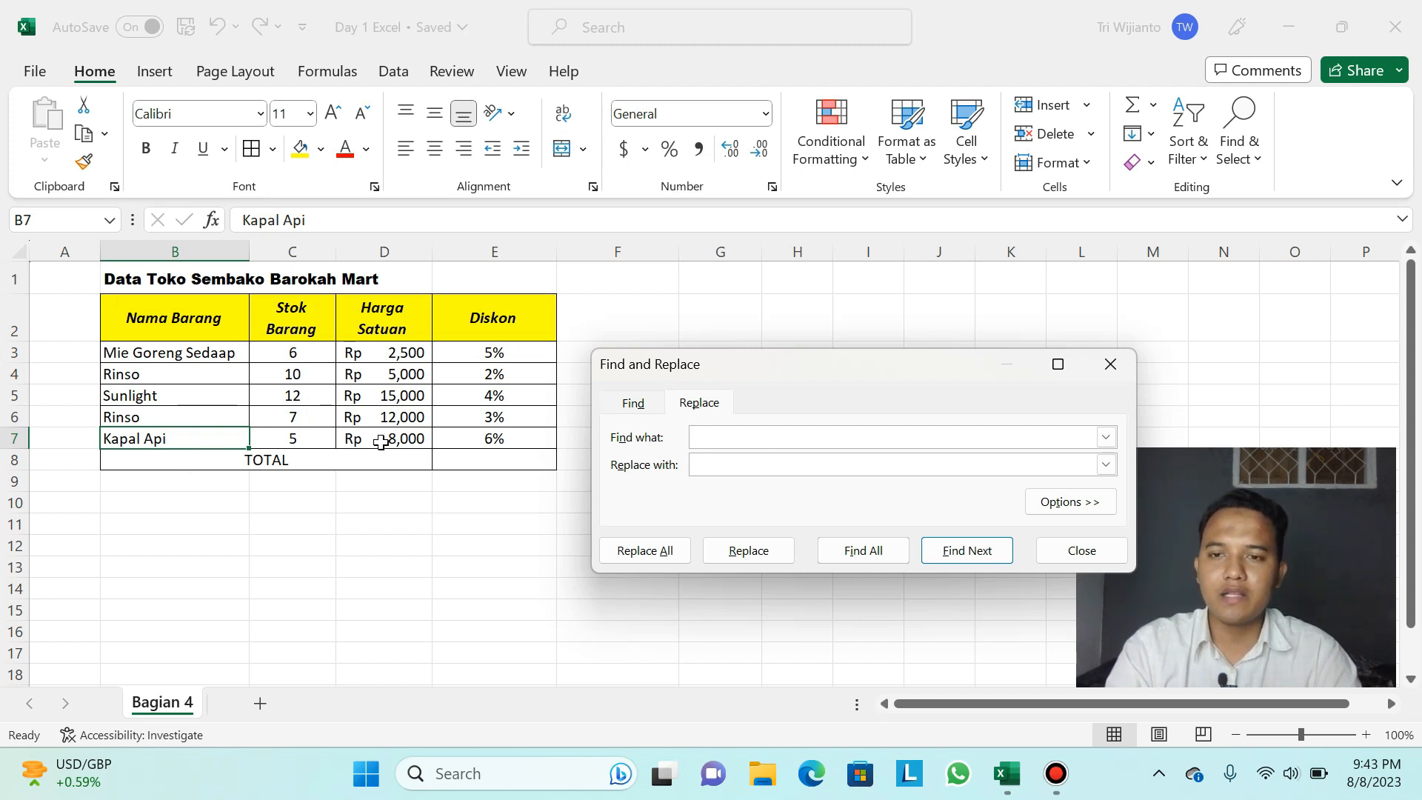
{"action": "key", "text": "Caps_Lock"}
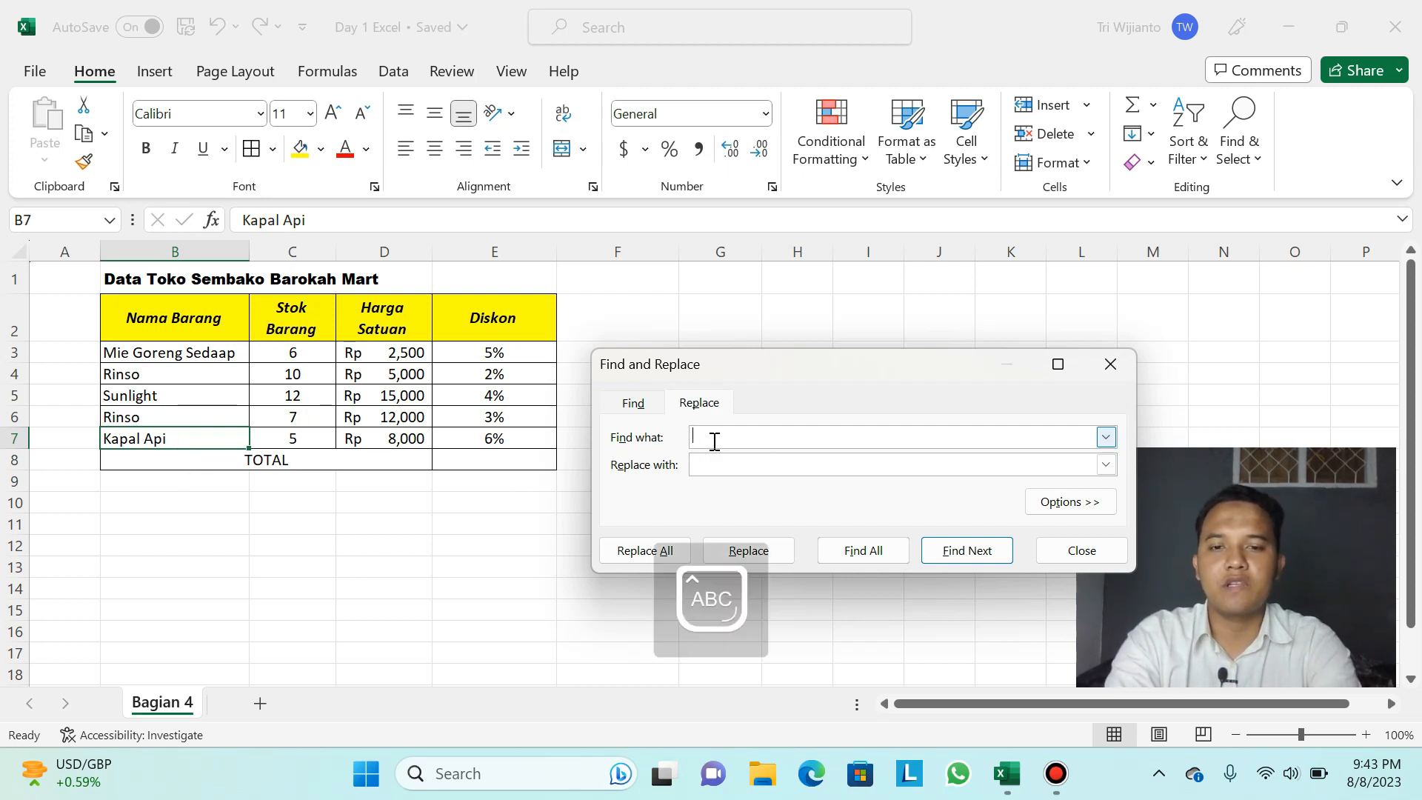
{"action": "type", "text": "R"}
{"action": "key", "text": "Caps_Lock"}
{"action": "type", "text": "inso"}
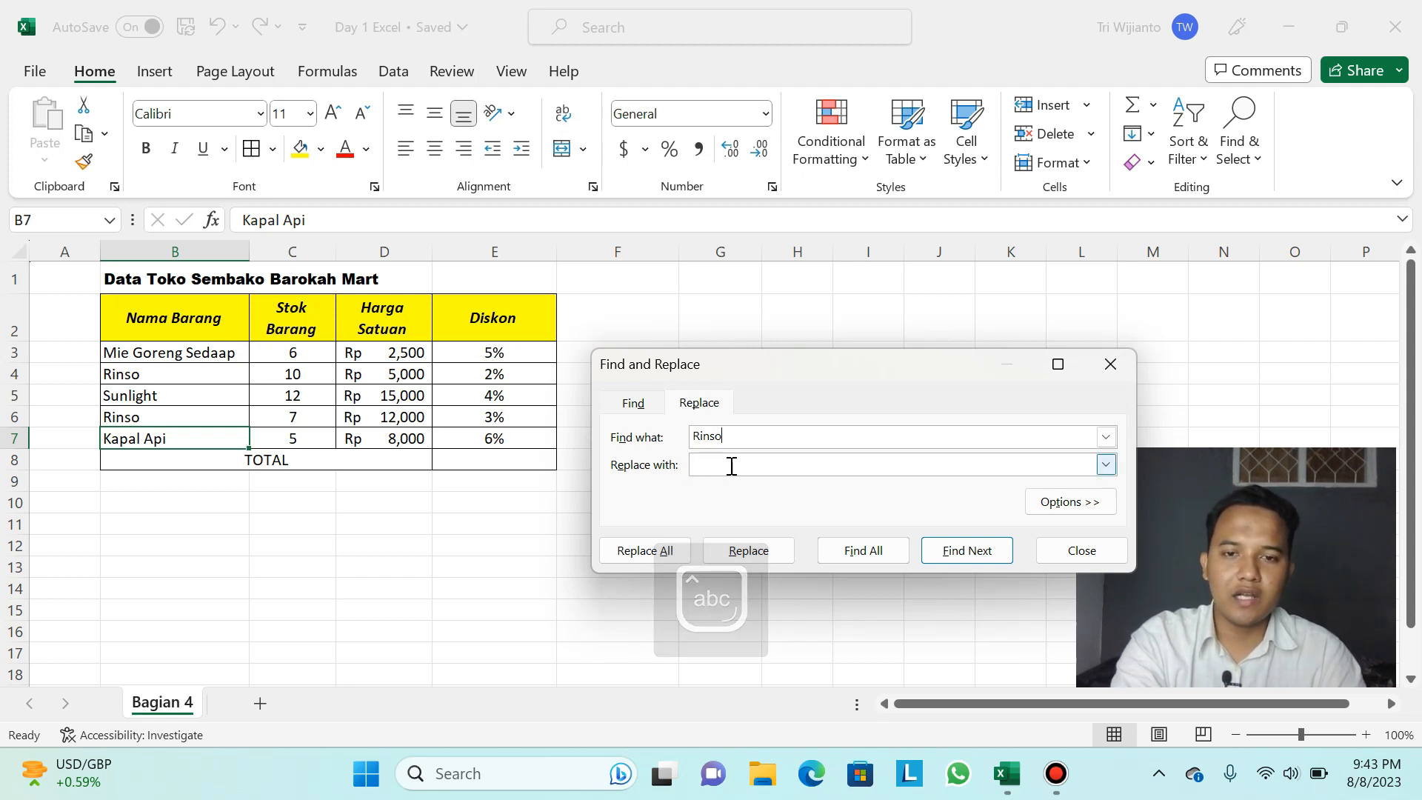
{"action": "left_click", "coordinate": [731, 466]}
{"action": "key", "text": "Caps_Lock"}
{"action": "type", "text": "D"}
{"action": "key", "text": "Caps_Lock"}
{"action": "type", "text": "aia"}
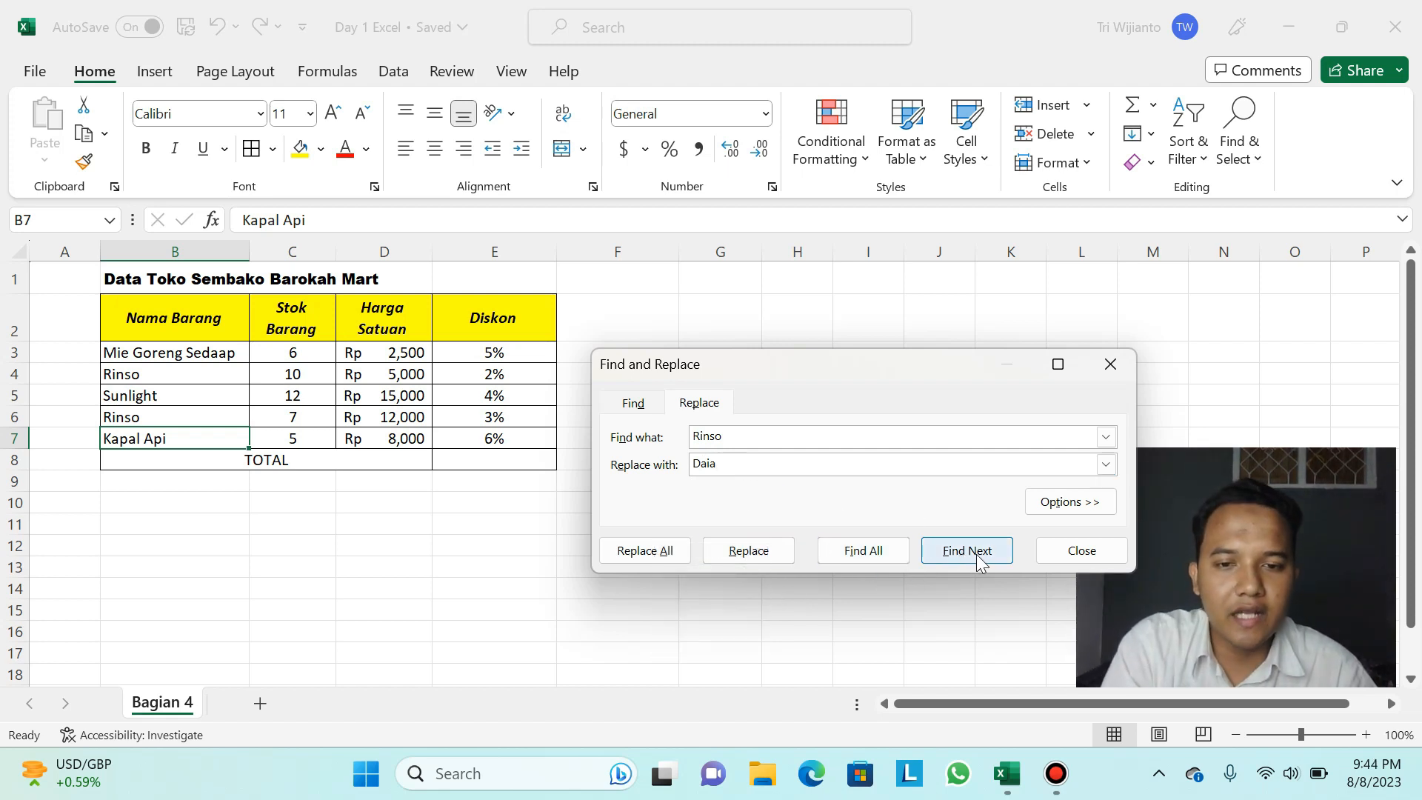
{"action": "left_click", "coordinate": [662, 558]}
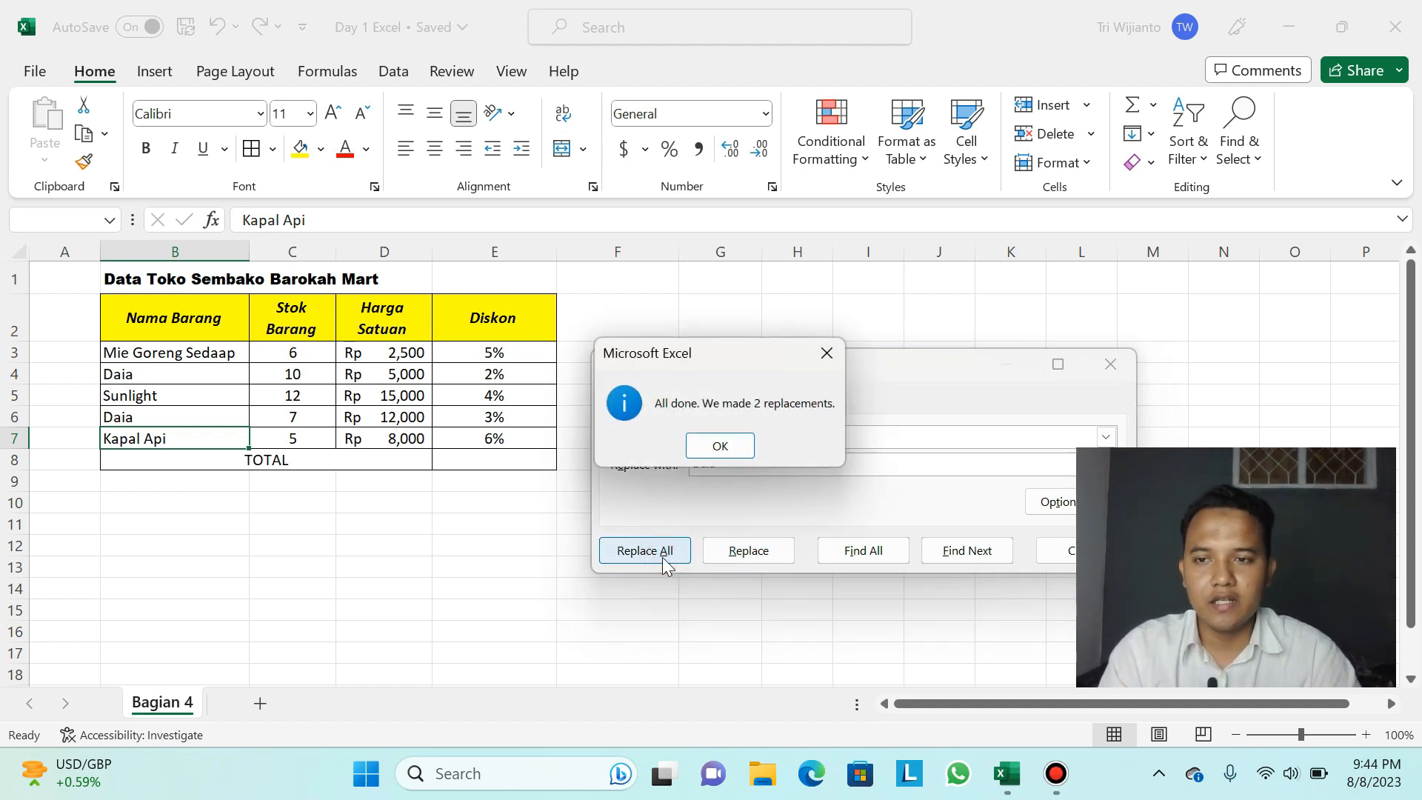
{"action": "left_click", "coordinate": [720, 445]}
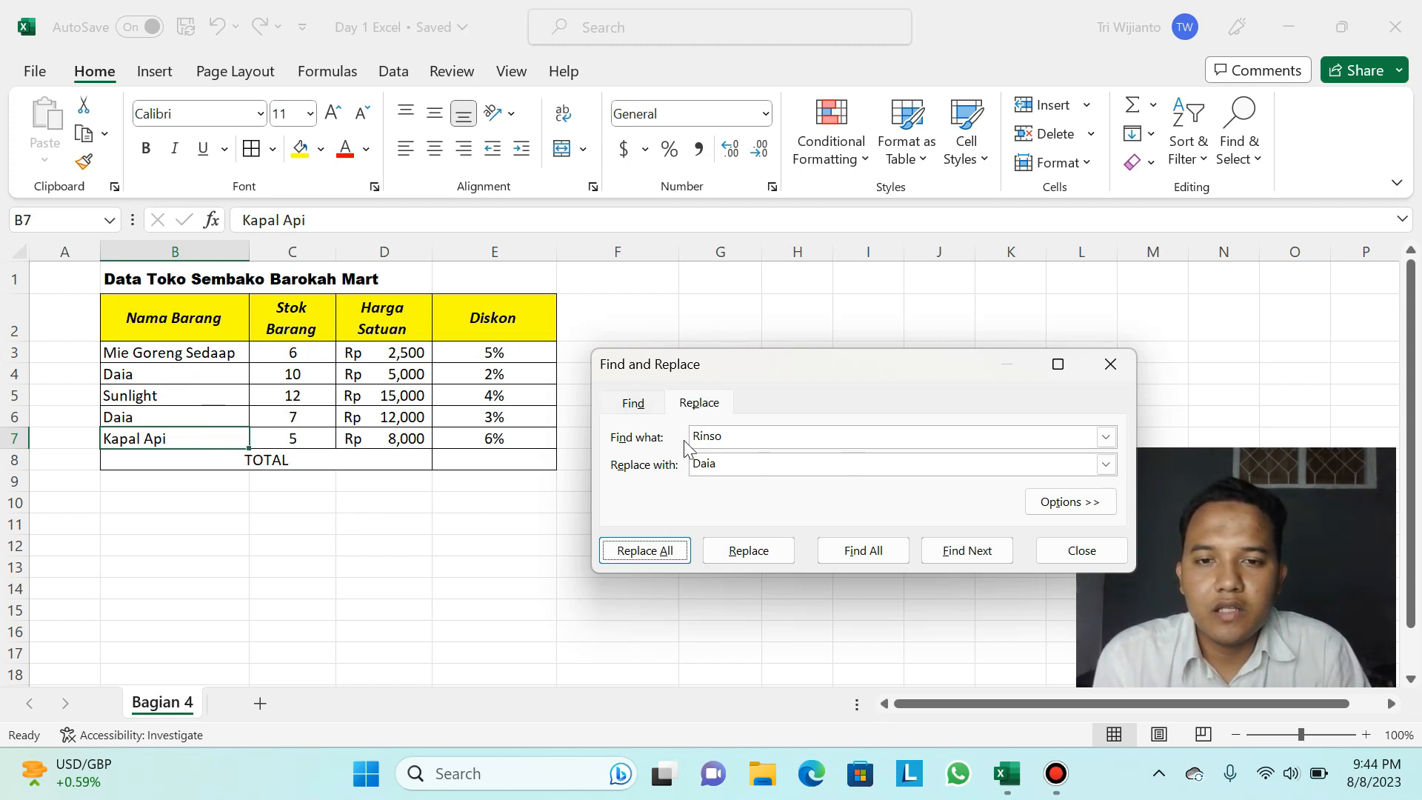
{"action": "left_click", "coordinate": [646, 402]}
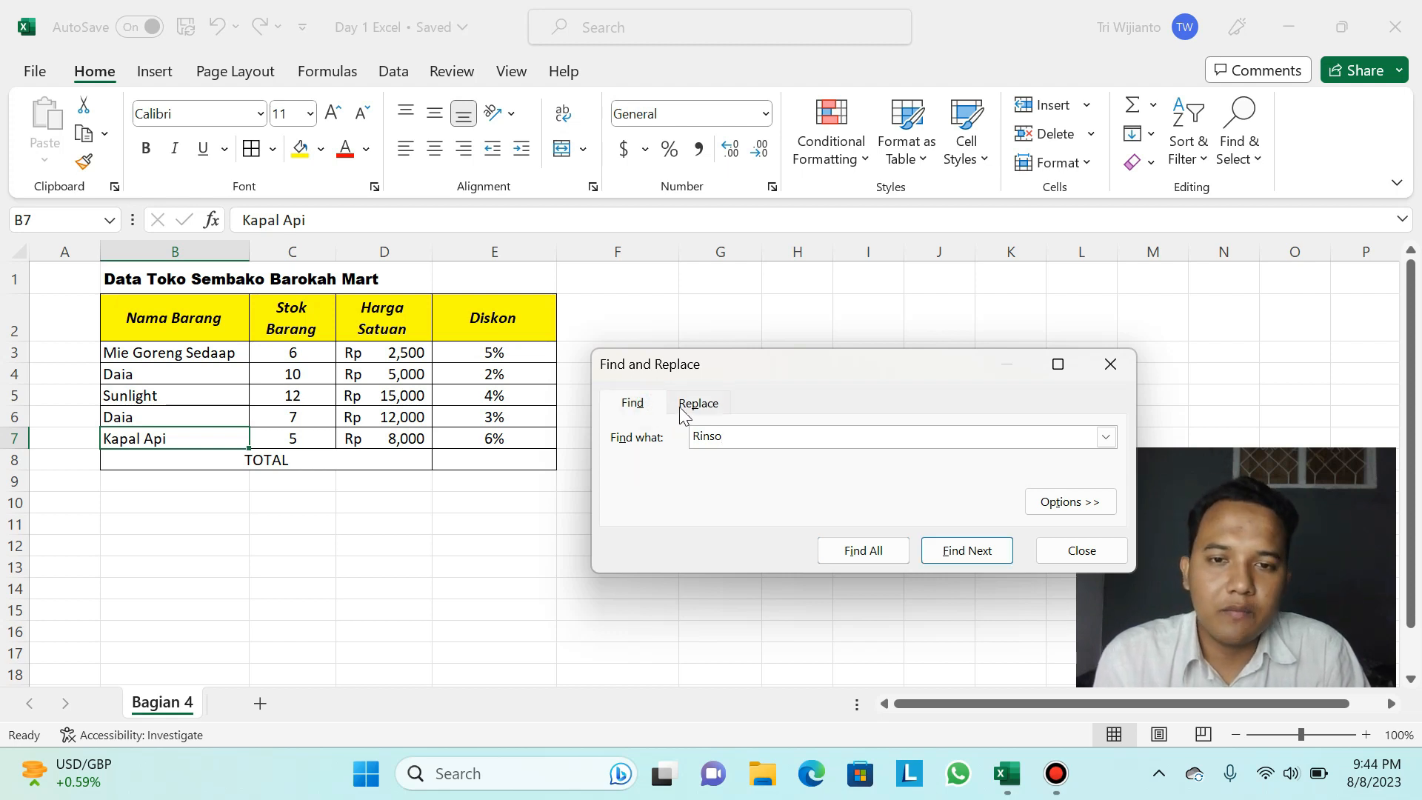
{"action": "left_click", "coordinate": [681, 407]}
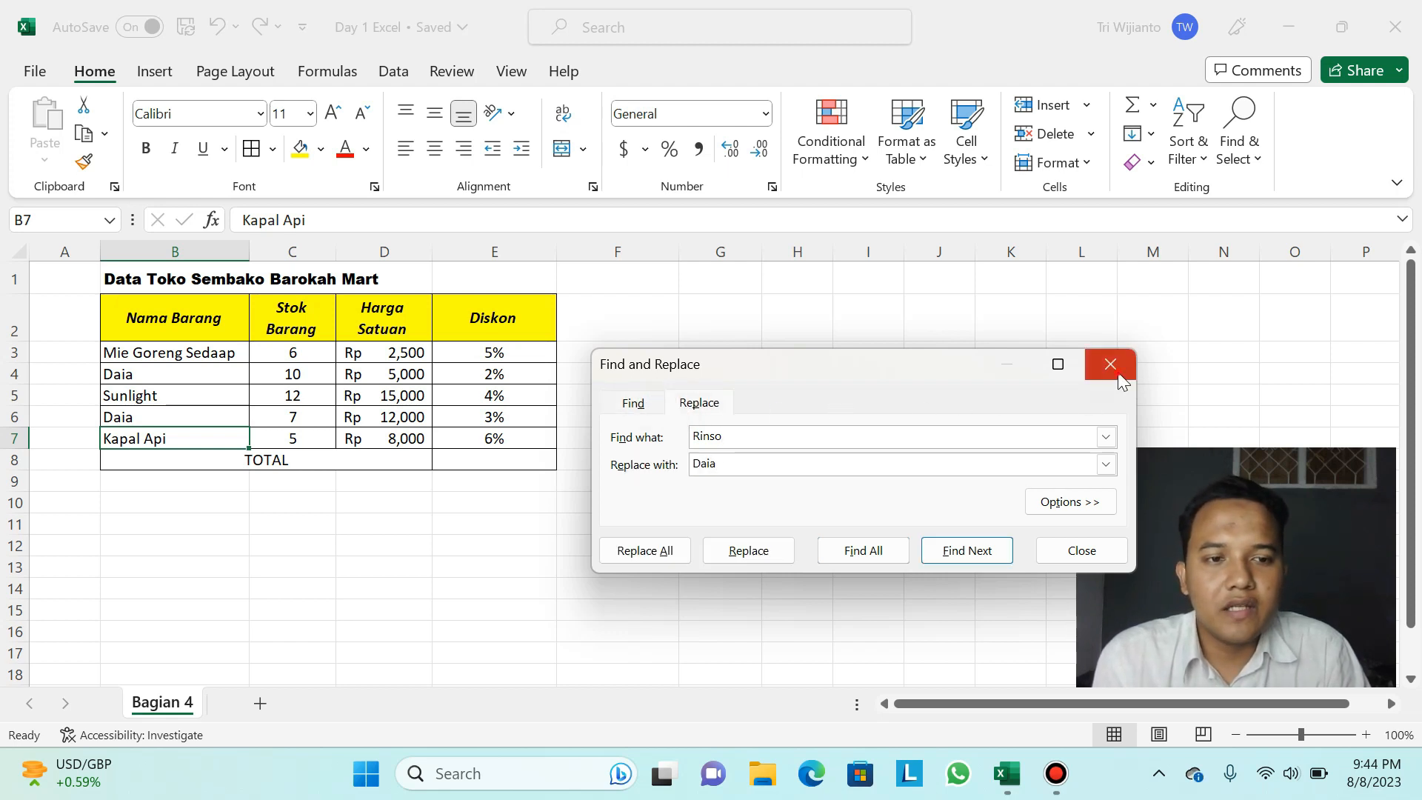
{"action": "left_click", "coordinate": [1111, 366]}
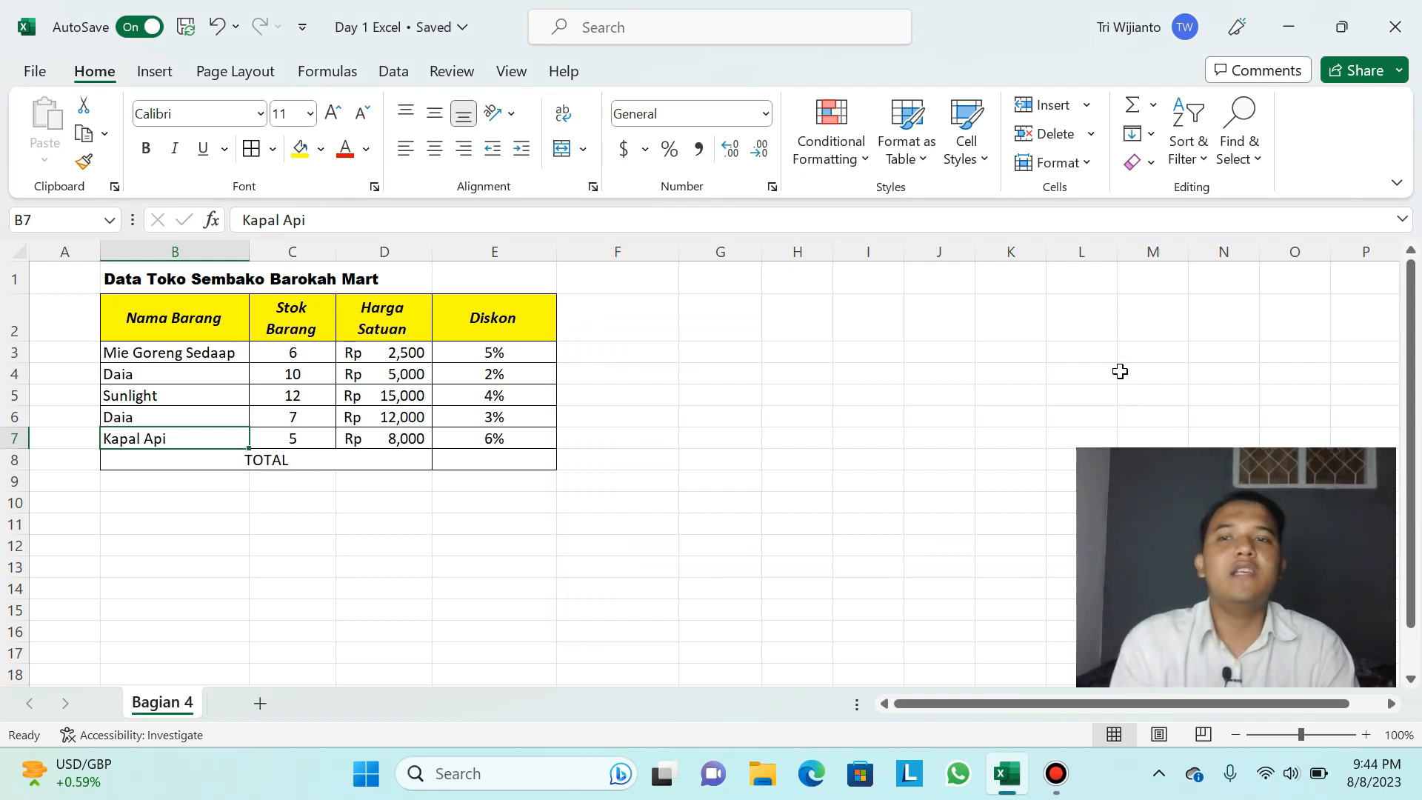